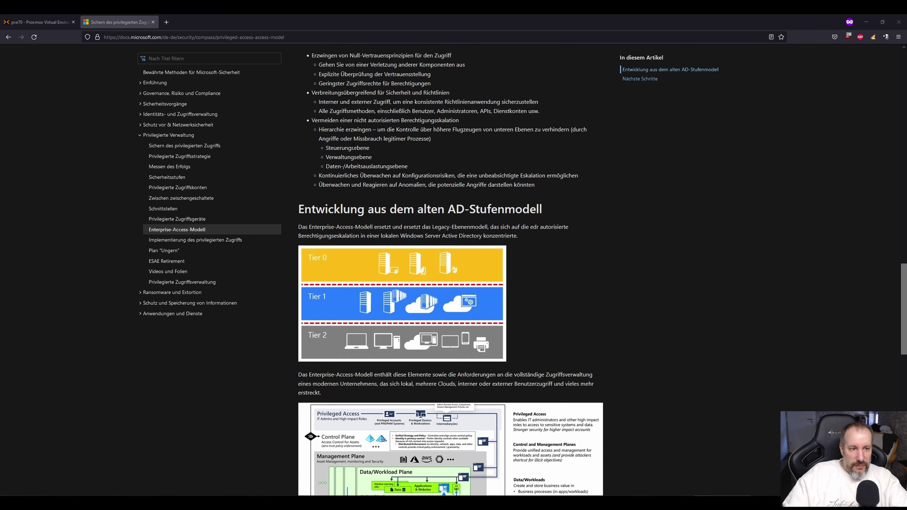
pyautogui.scroll(-1, 359, 165)
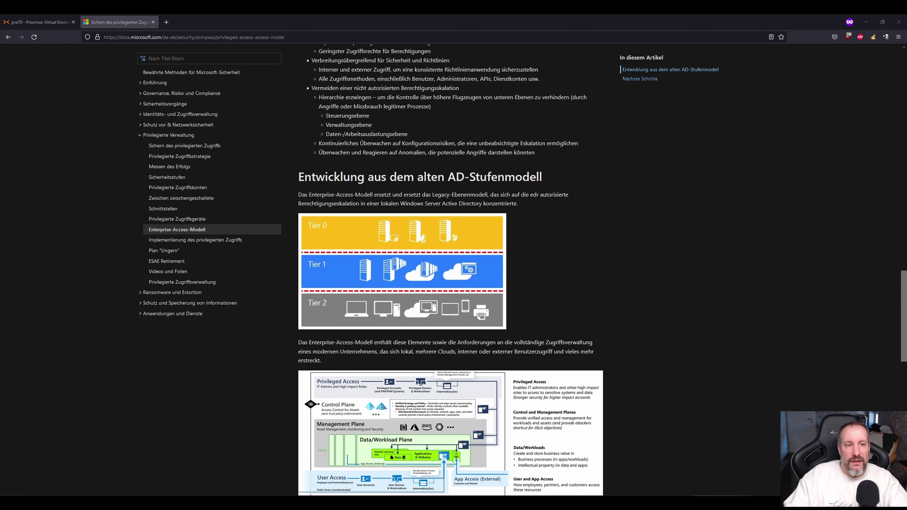
pyautogui.scroll(9, 419, 190)
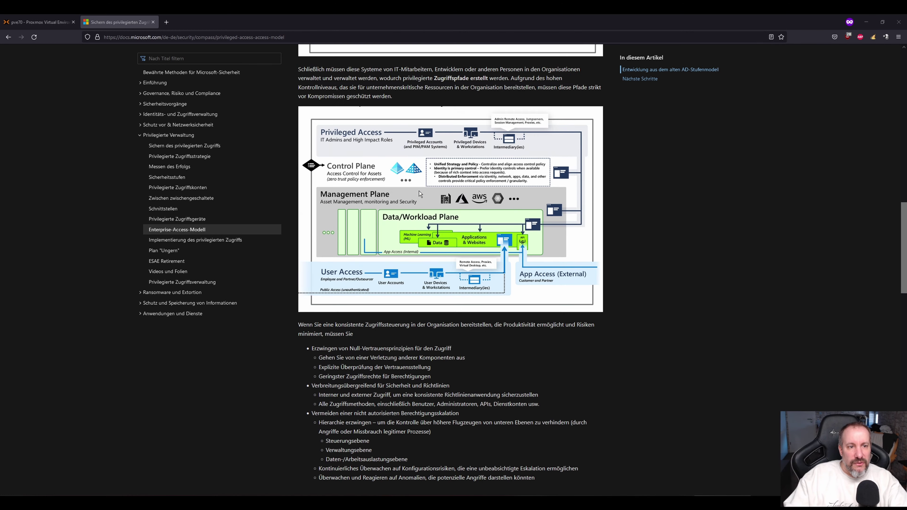
pyautogui.scroll(10, 419, 191)
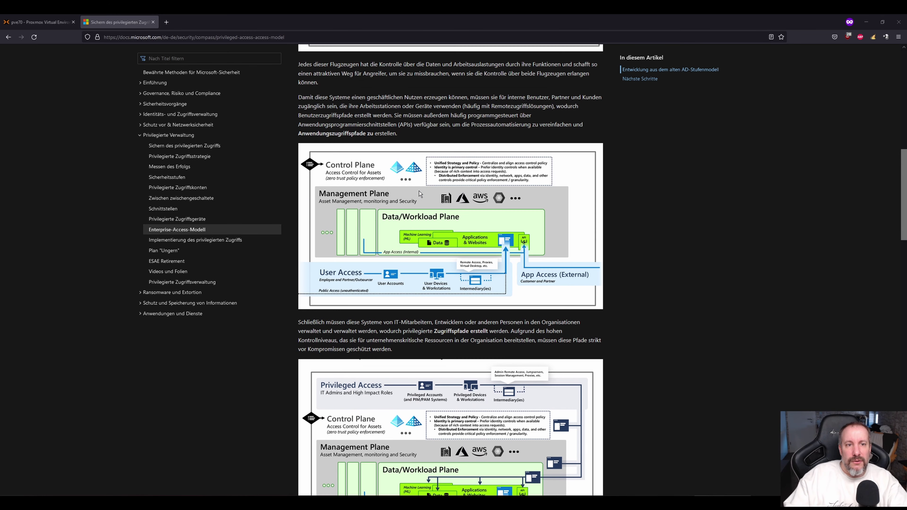
pyautogui.scroll(10, 418, 190)
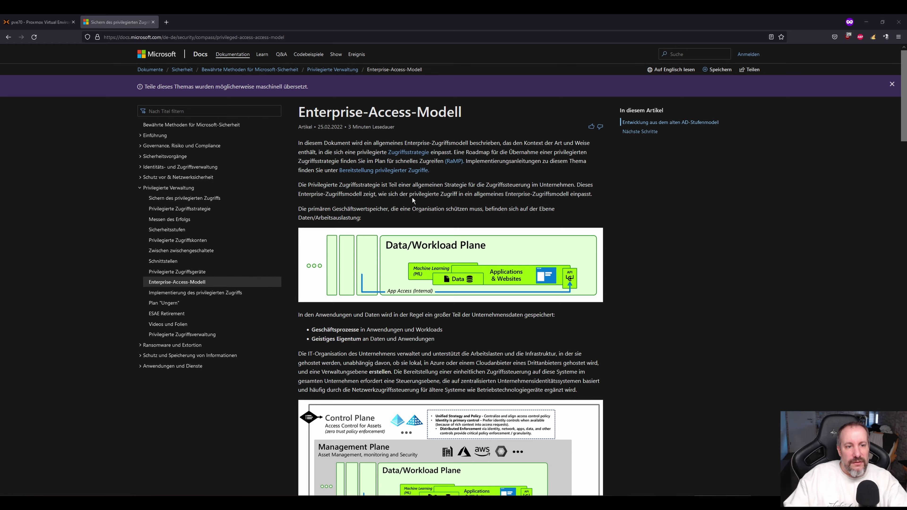
pyautogui.scroll(-7, 412, 197)
pyautogui.scroll(-20, 413, 198)
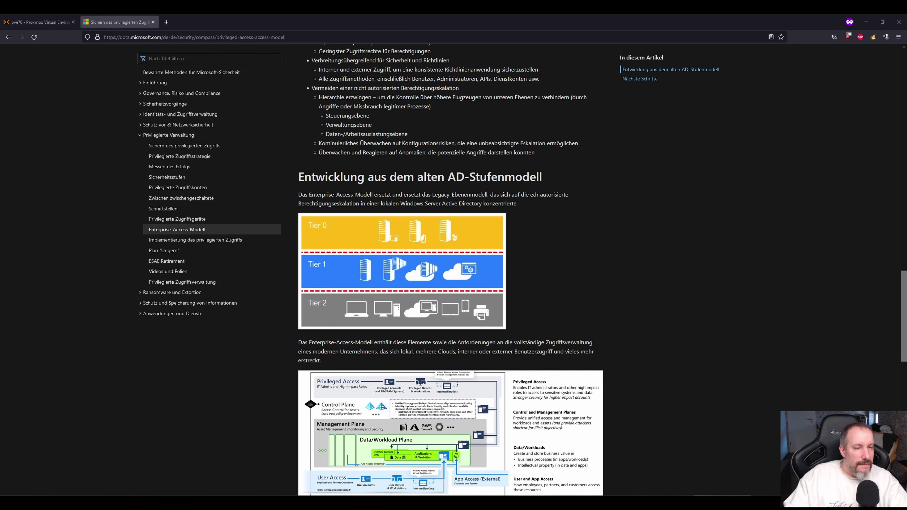
pyautogui.scroll(12, 492, 191)
pyautogui.scroll(10, 488, 195)
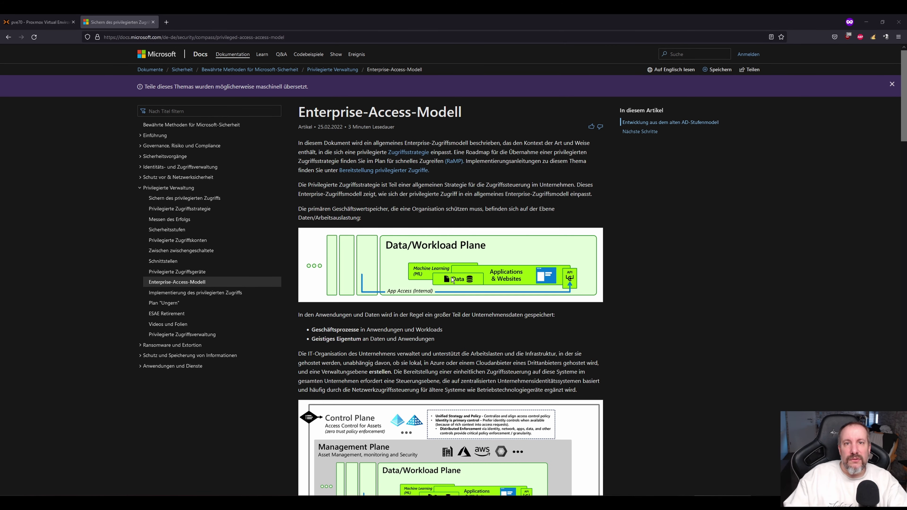
pyautogui.scroll(-3, 452, 279)
pyautogui.scroll(-20, 452, 279)
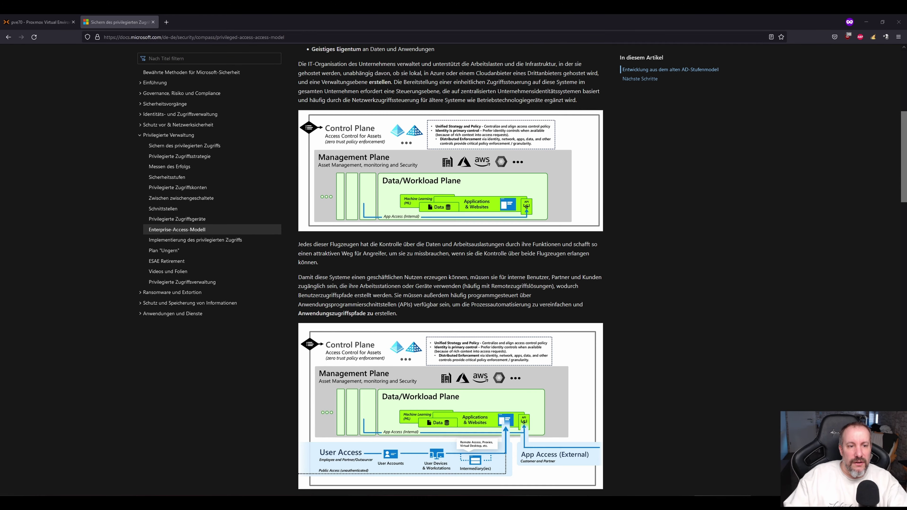
pyautogui.scroll(-3, 452, 279)
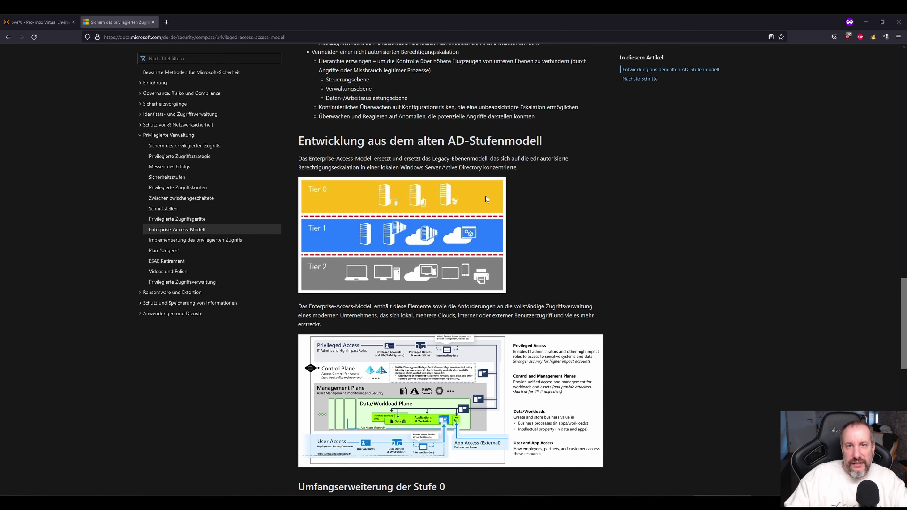
pyautogui.scroll(-1, 486, 200)
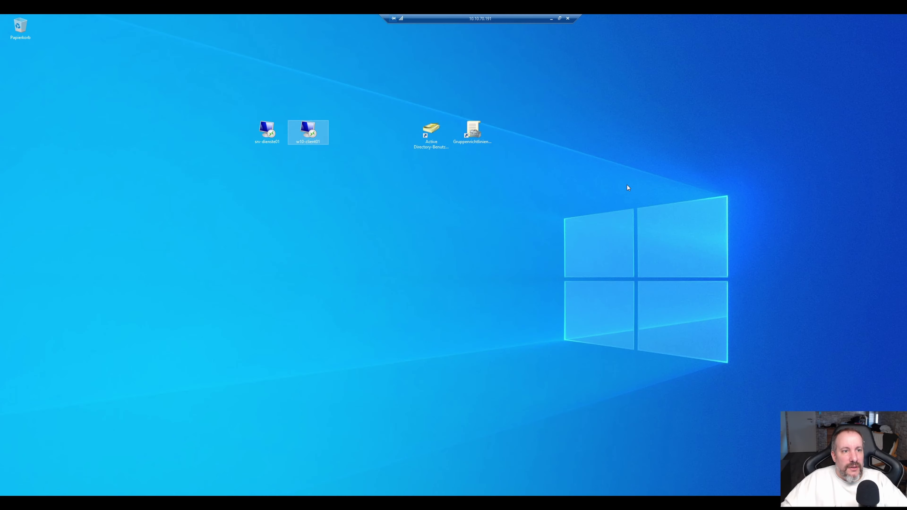
pyautogui.click(630, 220)
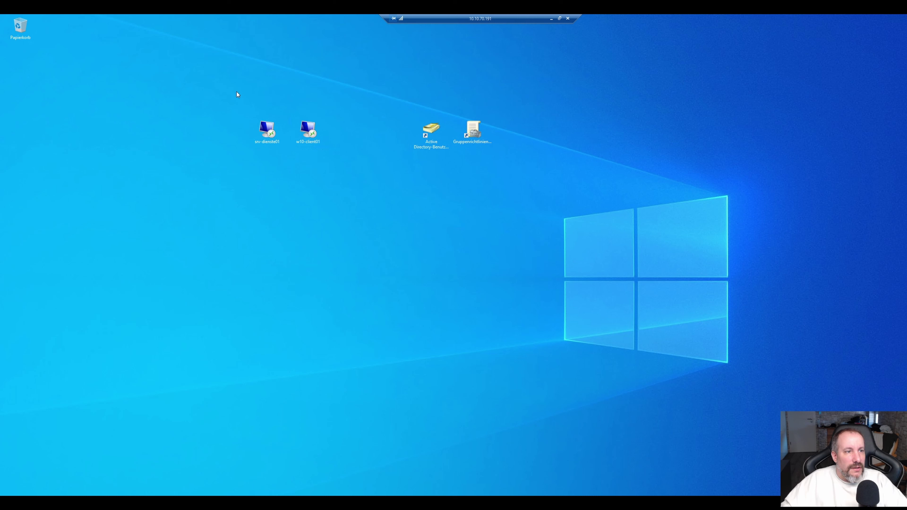
pyautogui.moveTo(236, 92); pyautogui.dragTo(503, 169)
pyautogui.click(502, 170)
pyautogui.click(431, 131)
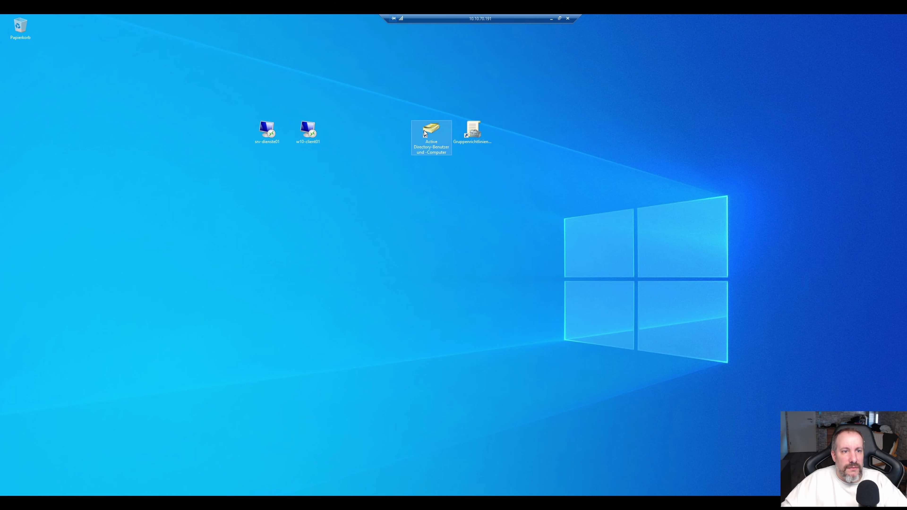
pyautogui.click(473, 131)
pyautogui.click(432, 131)
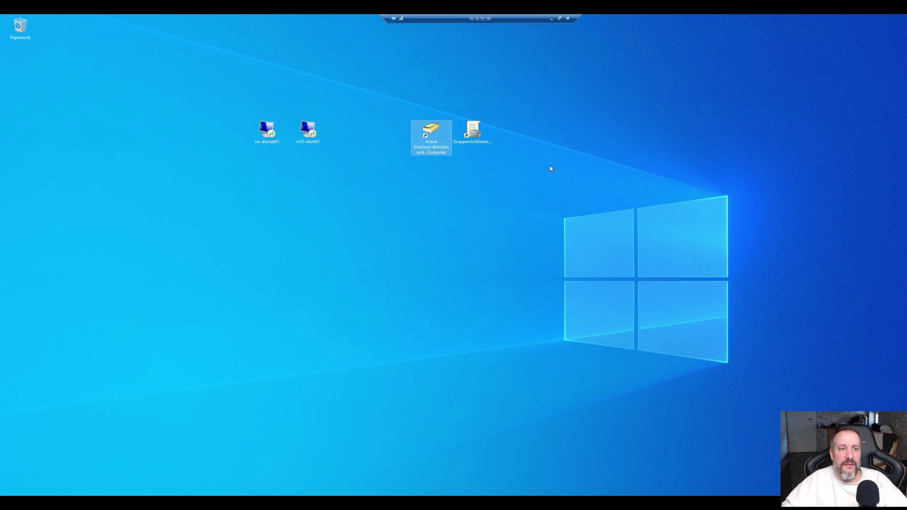
pyautogui.click(475, 136)
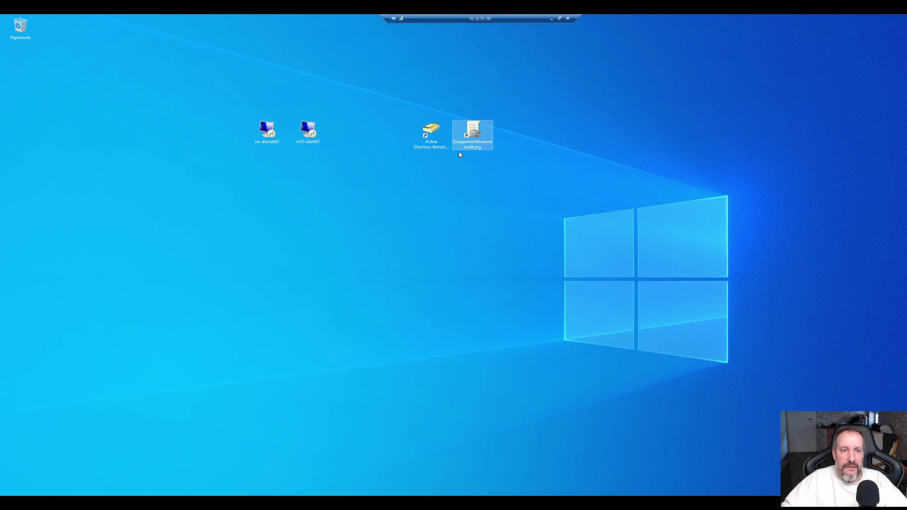
pyautogui.moveTo(405, 96); pyautogui.dragTo(515, 161)
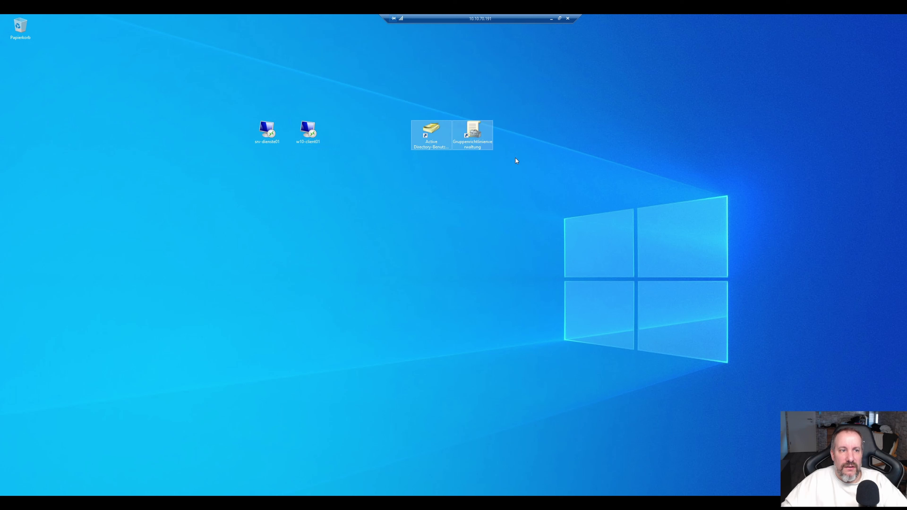
pyautogui.click(362, 184)
pyautogui.moveTo(355, 178); pyautogui.dragTo(211, 86)
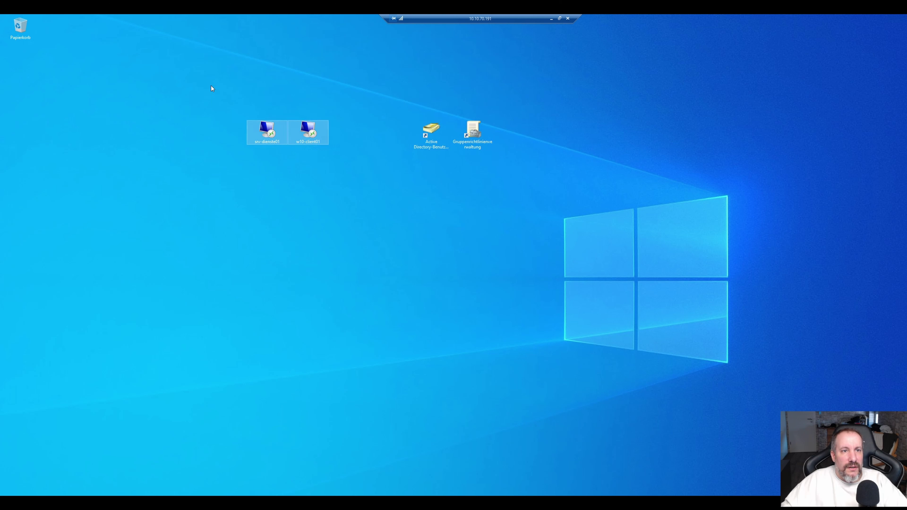
pyautogui.press('super')
pyautogui.write('cmd')
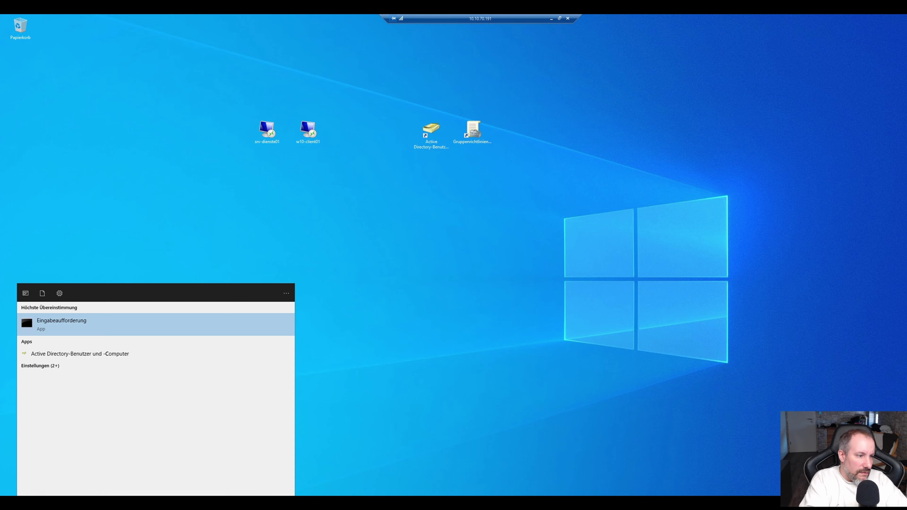
pyautogui.press('Return')
pyautogui.write('whoami')
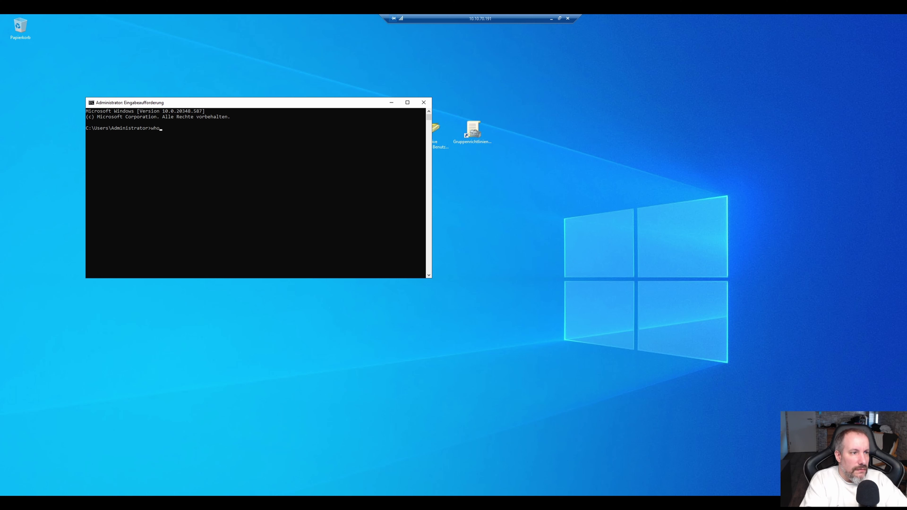
pyautogui.press('Return')
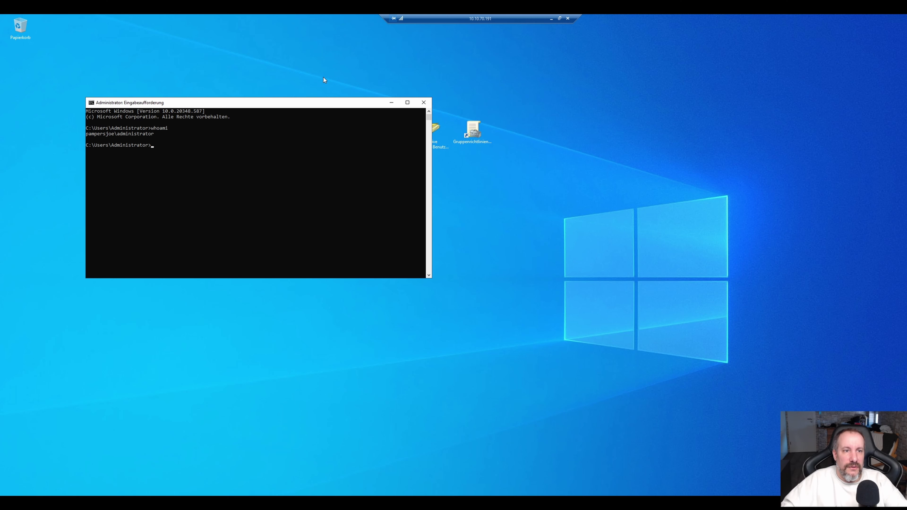
pyautogui.click(425, 103)
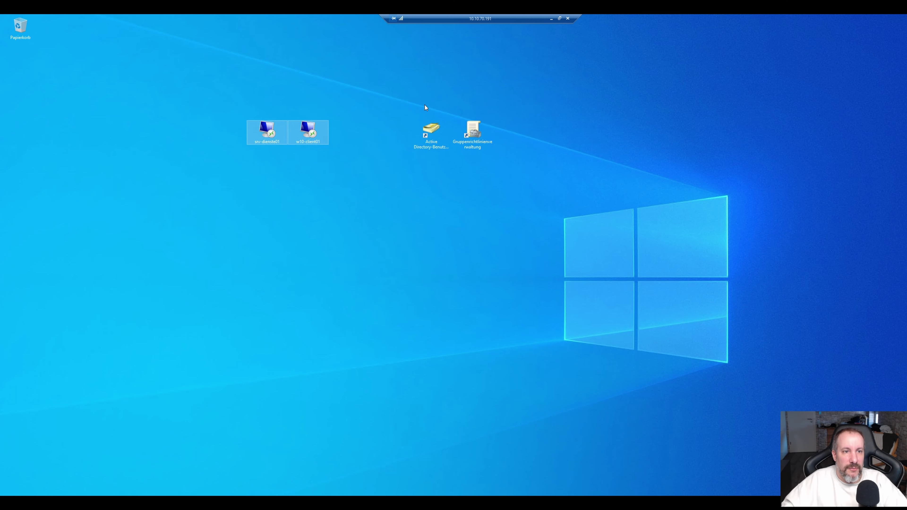
pyautogui.click(428, 178)
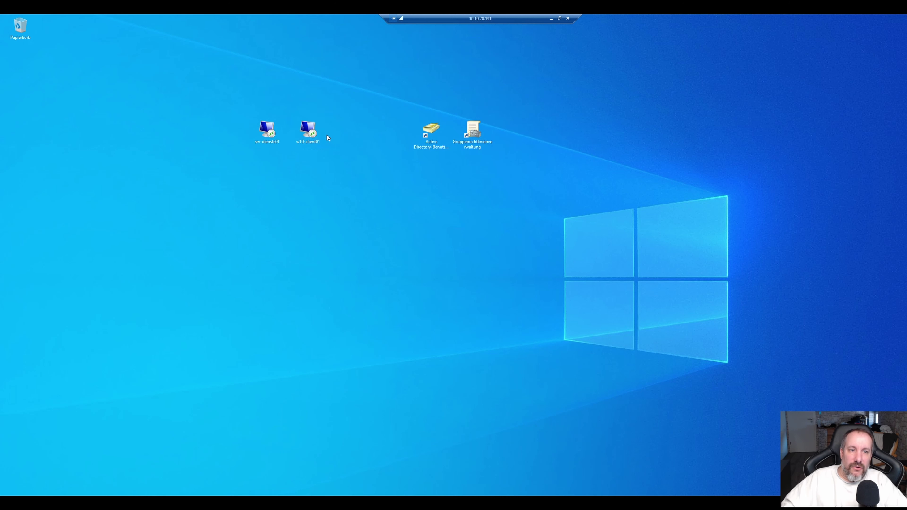
pyautogui.click(439, 135)
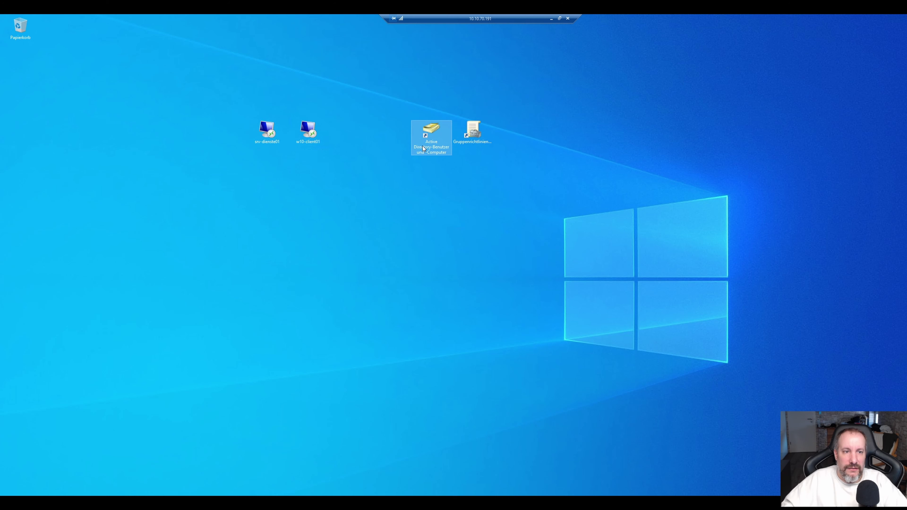
pyautogui.doubleClick(428, 150)
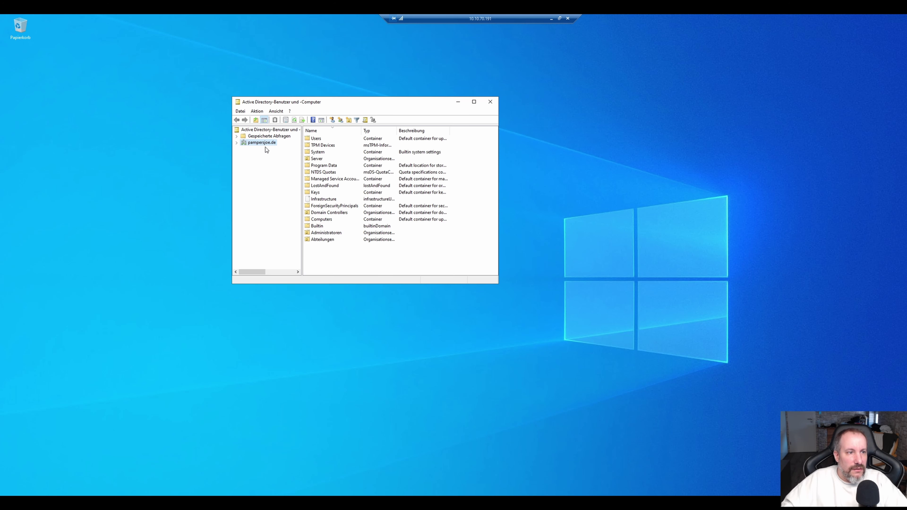
pyautogui.rightClick(259, 143)
pyautogui.click(271, 156)
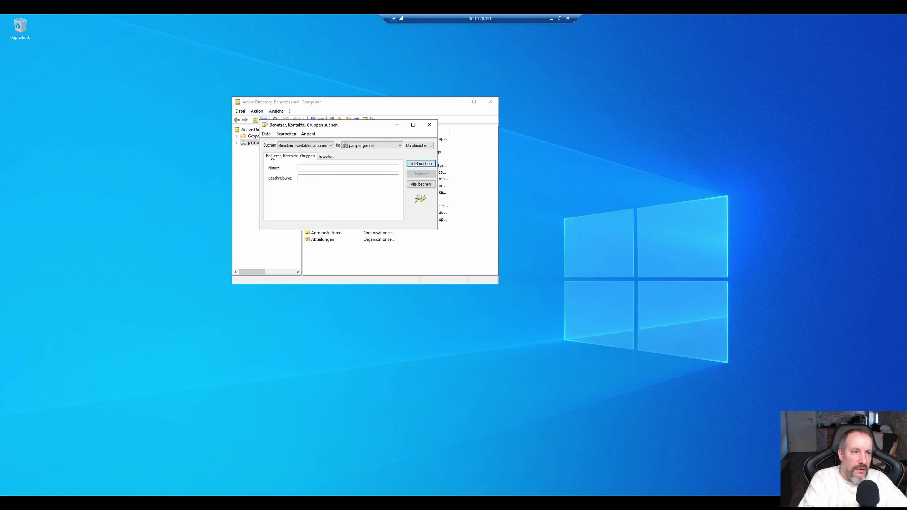
pyautogui.write('admin')
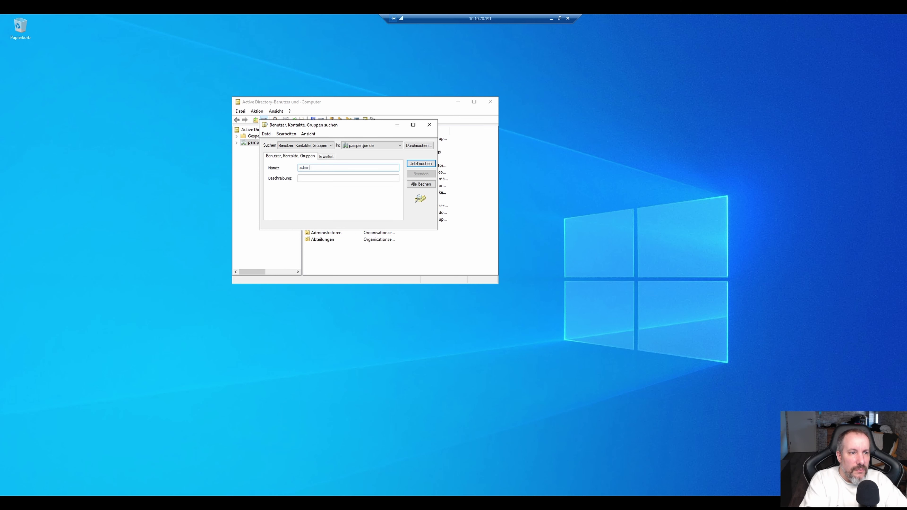
pyautogui.write('istrato')
pyautogui.press('Return')
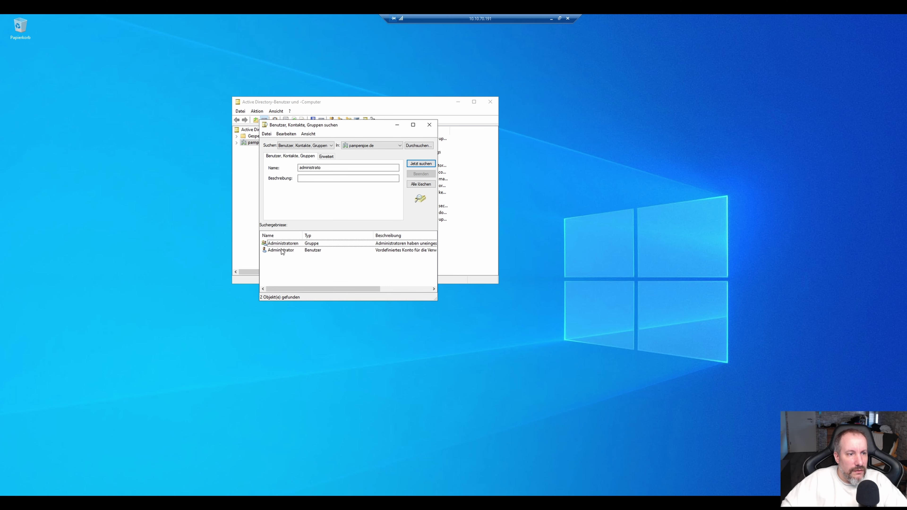
pyautogui.click(281, 250)
pyautogui.doubleClick(282, 250)
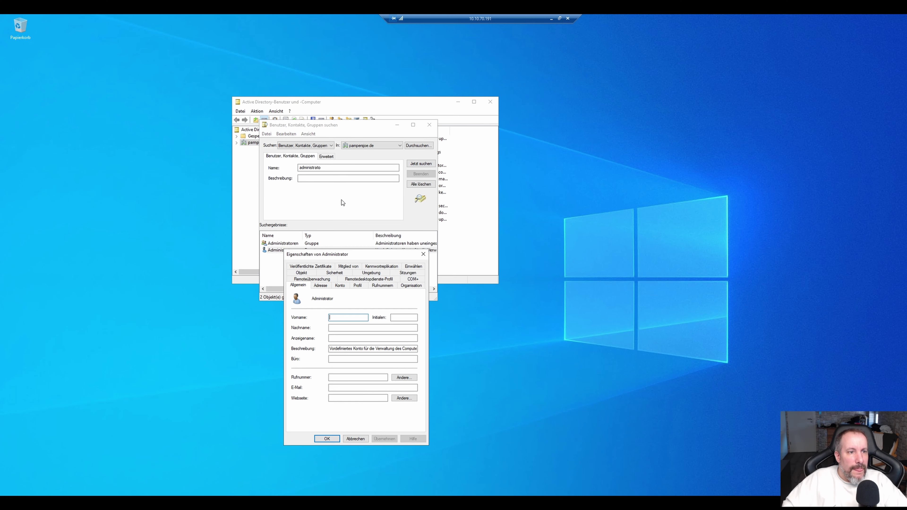
pyautogui.click(346, 267)
pyautogui.click(317, 318)
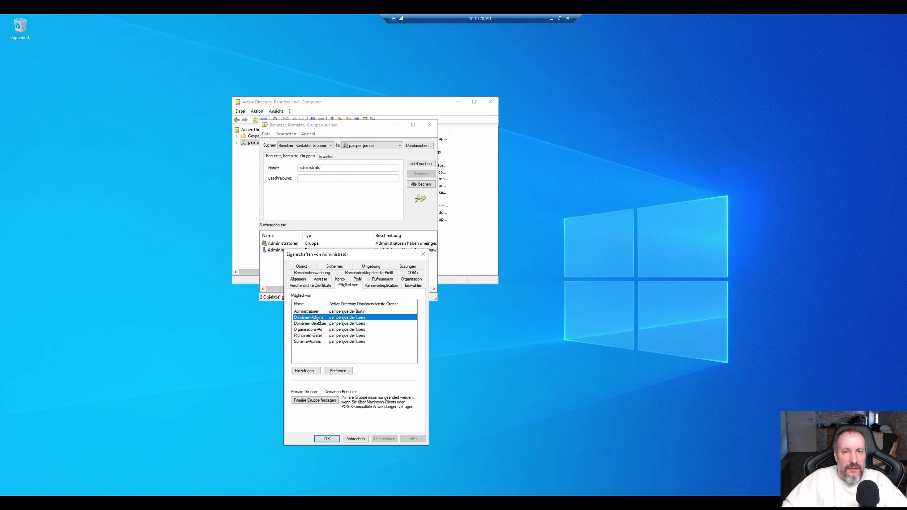
pyautogui.click(355, 439)
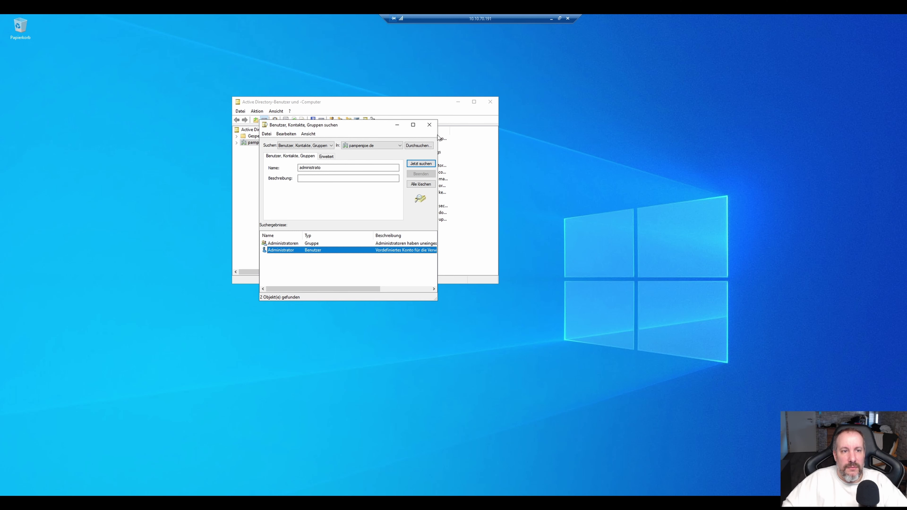
pyautogui.click(430, 124)
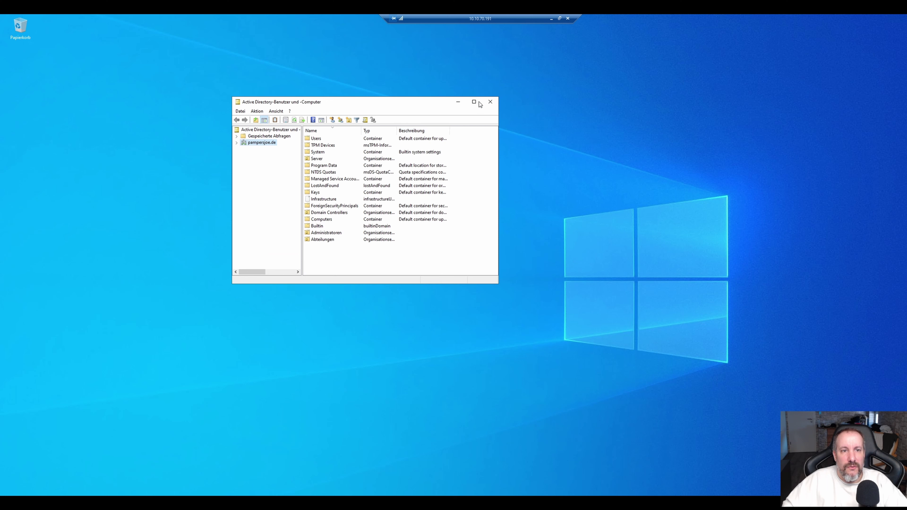
pyautogui.click(492, 103)
# Connect to w10-client01 through its RDP shortcut and sign in with the domain Administrator password.
pyautogui.doubleClick(306, 131)
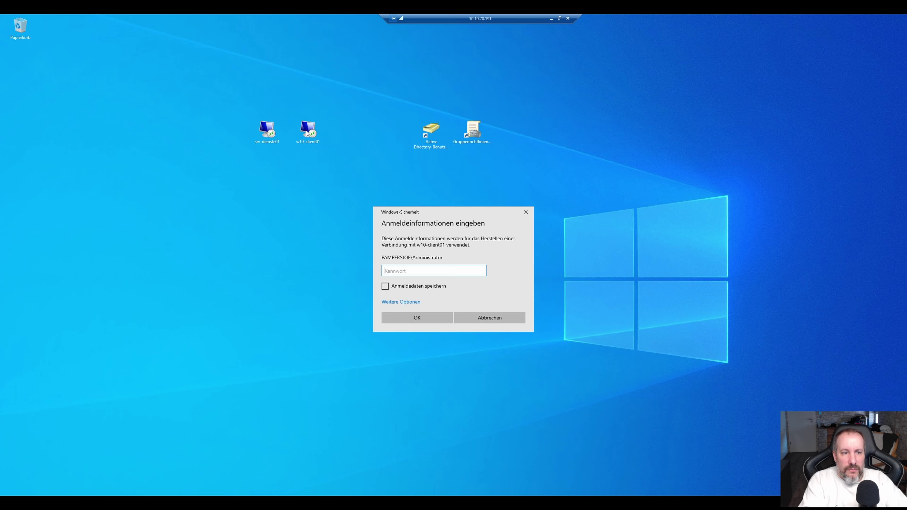
pyautogui.write('************')
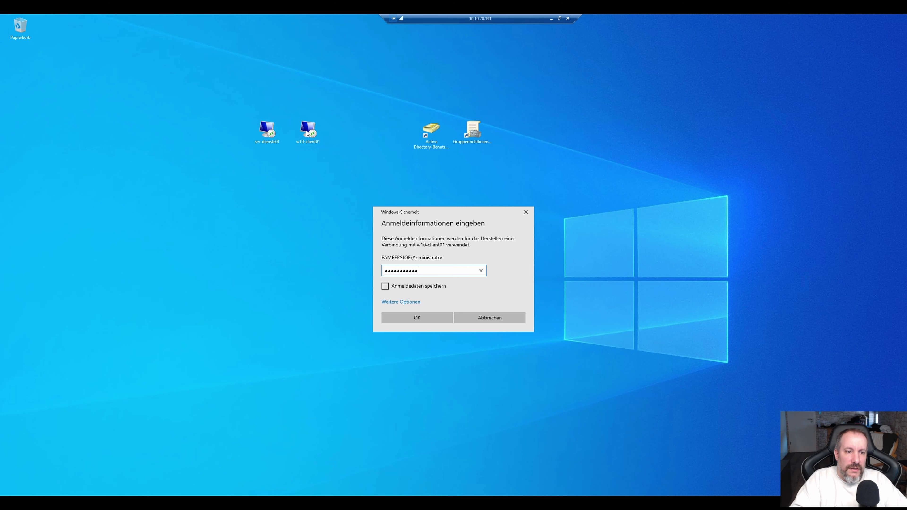
pyautogui.press('Return')
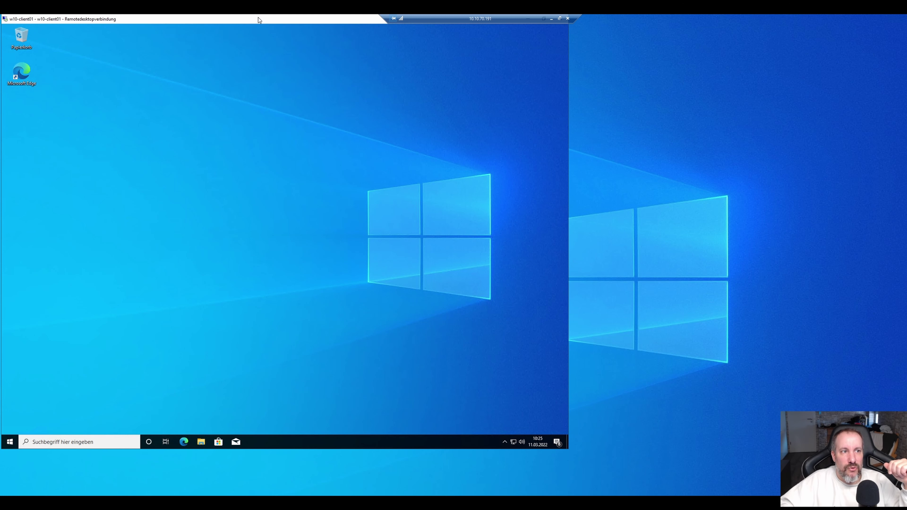
# Maximize the w10-client01 remote session and launch Computer Management from the Win+X menu.
pyautogui.moveTo(258, 17); pyautogui.dragTo(392, 71)
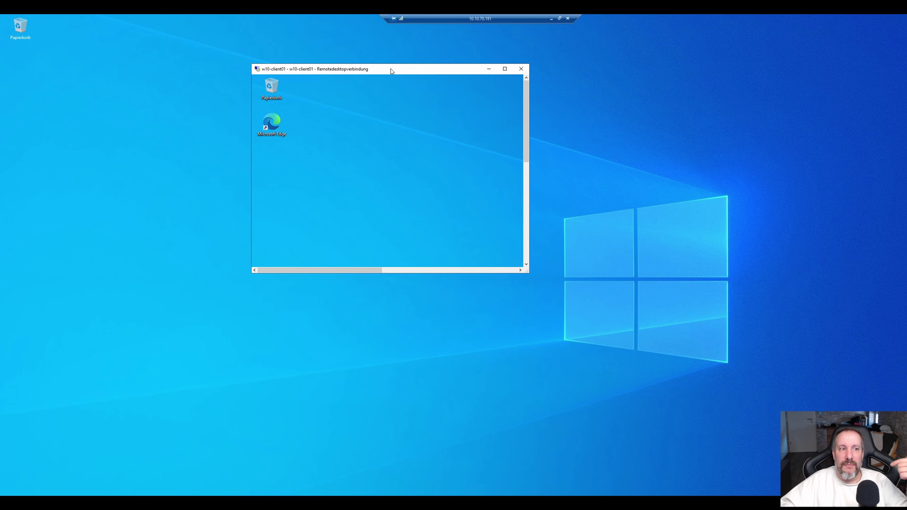
pyautogui.click(505, 69)
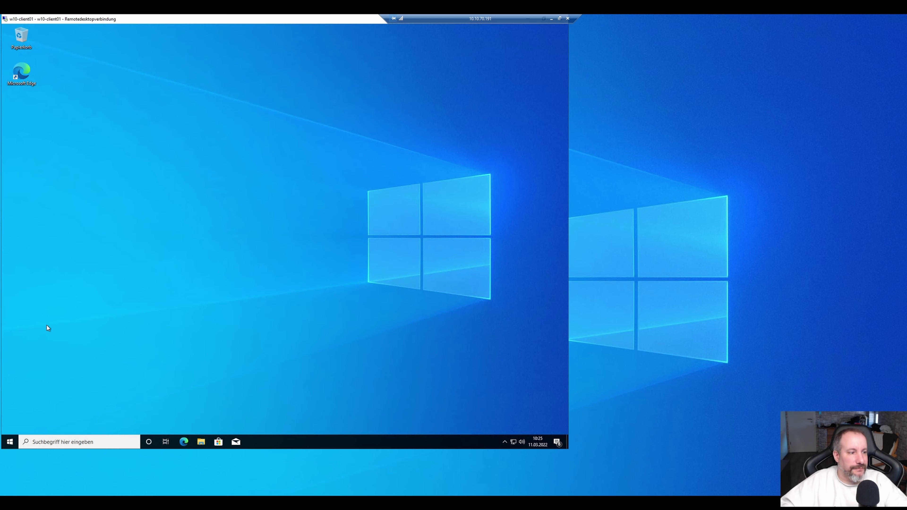
pyautogui.rightClick(10, 442)
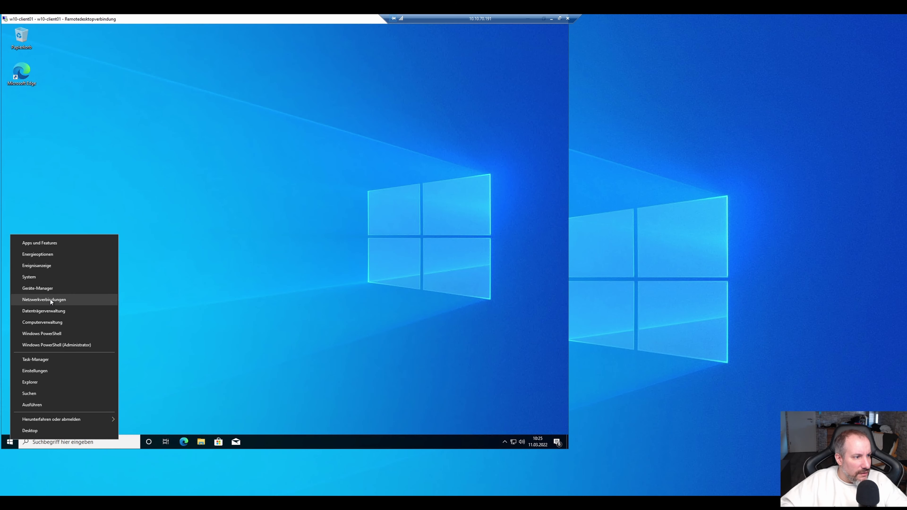
pyautogui.click(38, 323)
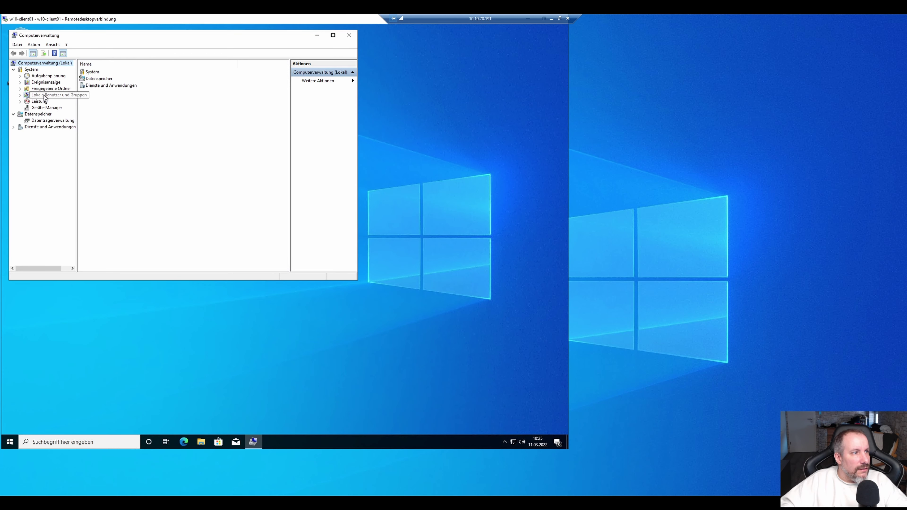
# Review the local Administratoren group members, including Domänen-Admins, then restore the RDP window.
pyautogui.click(52, 95)
pyautogui.click(99, 83)
pyautogui.doubleClick(99, 79)
pyautogui.doubleClick(92, 72)
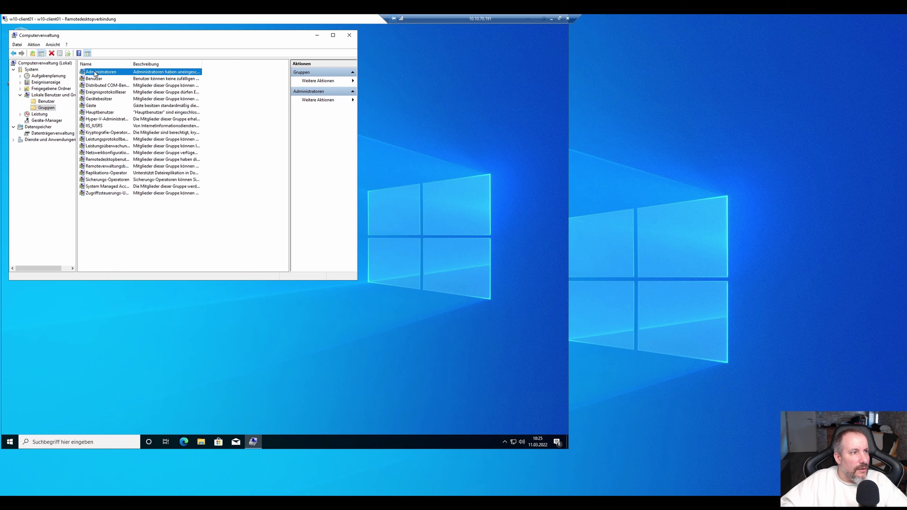
pyautogui.click(159, 153)
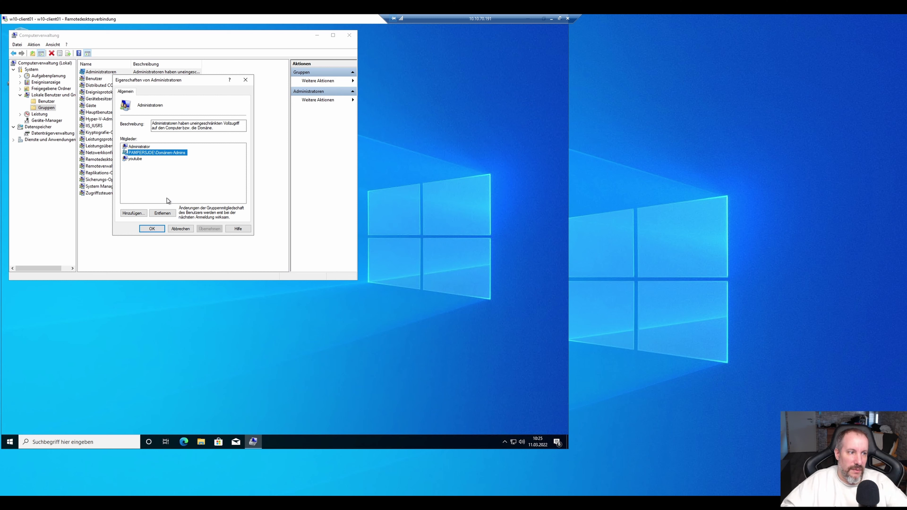
pyautogui.click(184, 230)
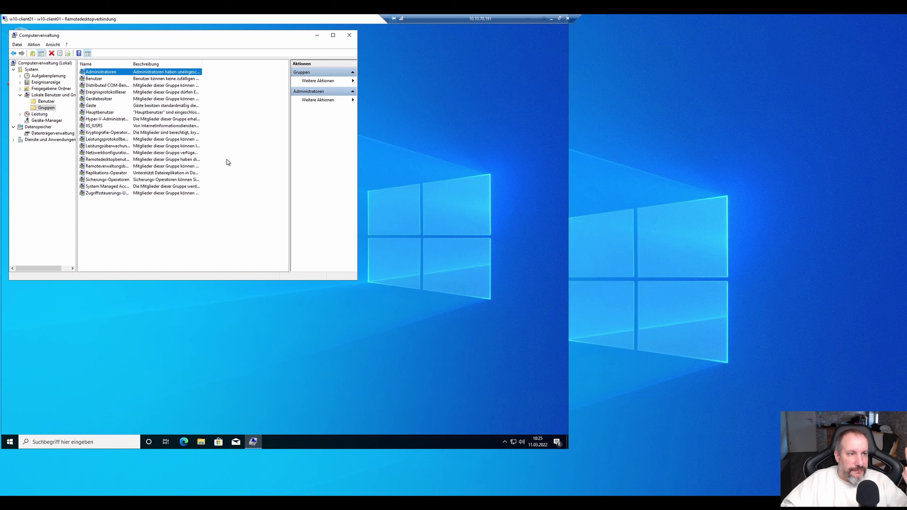
pyautogui.doubleClick(244, 21)
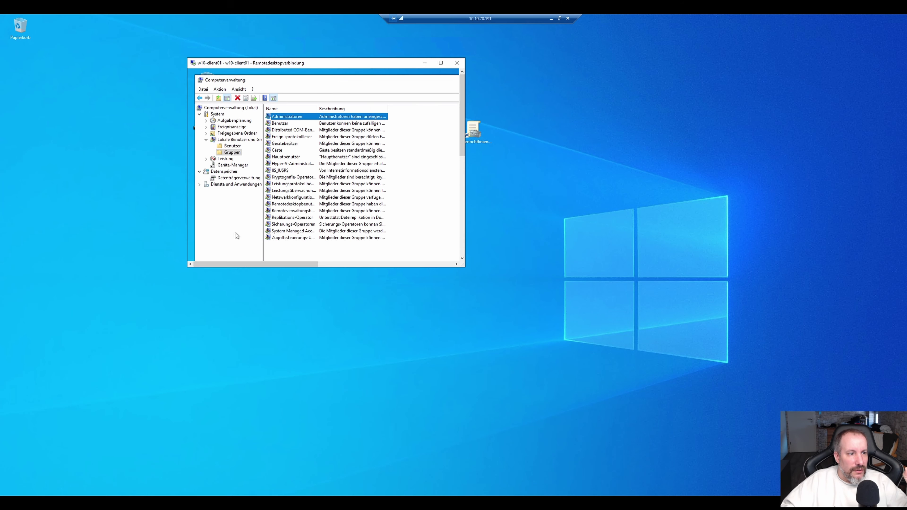
# Shrink the RDP window and display the Administratoren OU contents in Active Directory Users and Computers.
pyautogui.moveTo(463, 266); pyautogui.dragTo(568, 366)
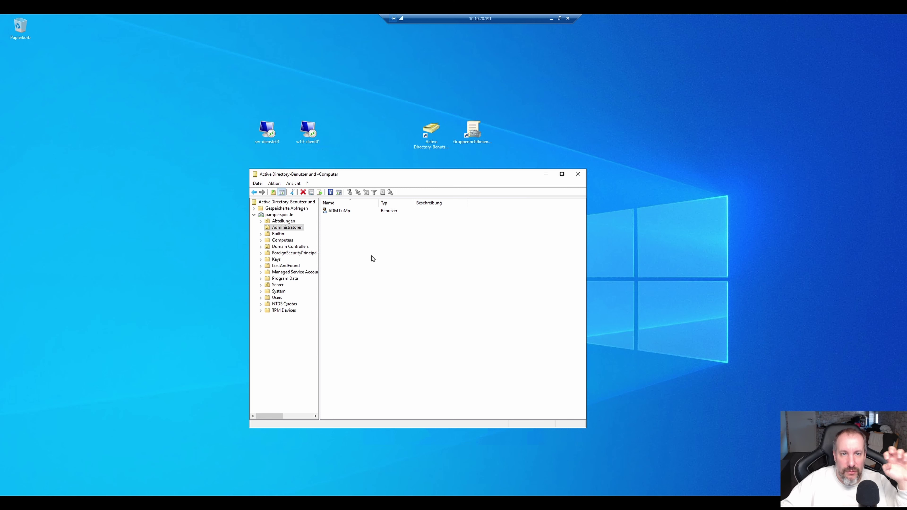
pyautogui.click(287, 229)
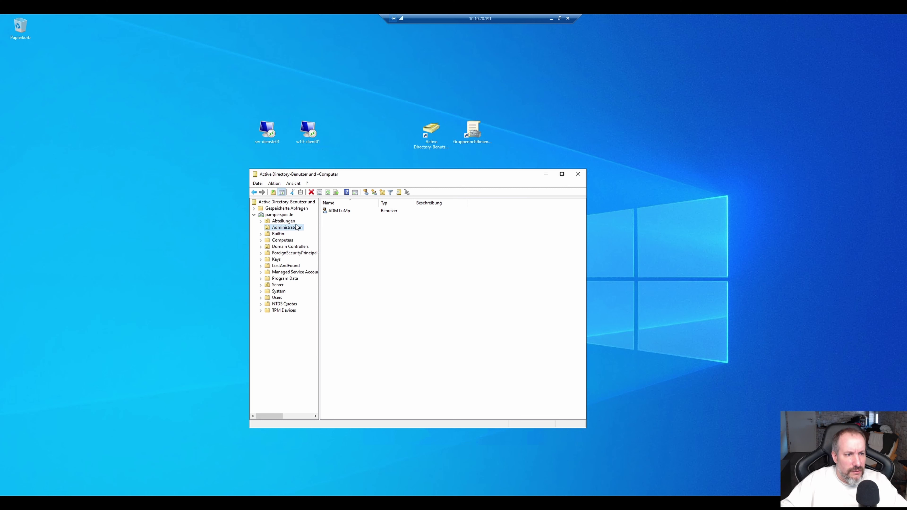
pyautogui.click(349, 235)
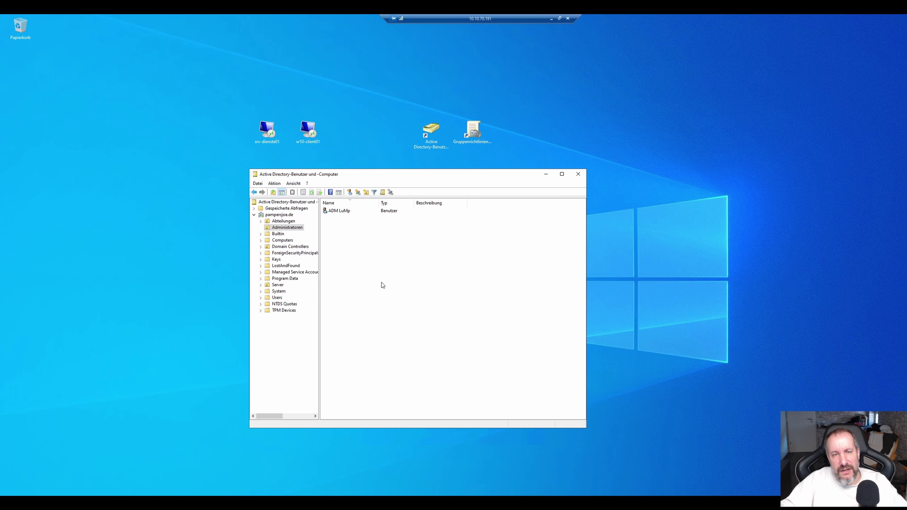
# Create the security groups T0-Admins, T1-Admins and T2-Admins in the Administratoren OU.
pyautogui.rightClick(346, 232)
pyautogui.moveTo(370, 264)
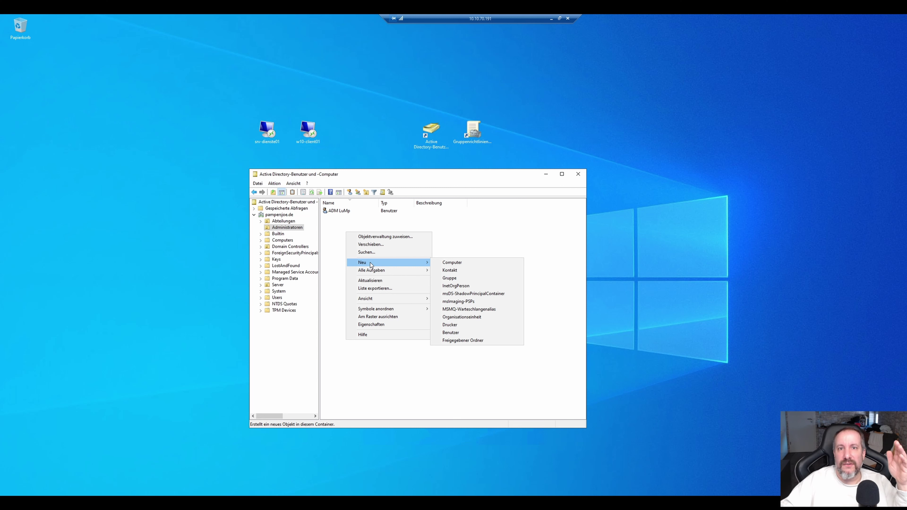
pyautogui.click(449, 278)
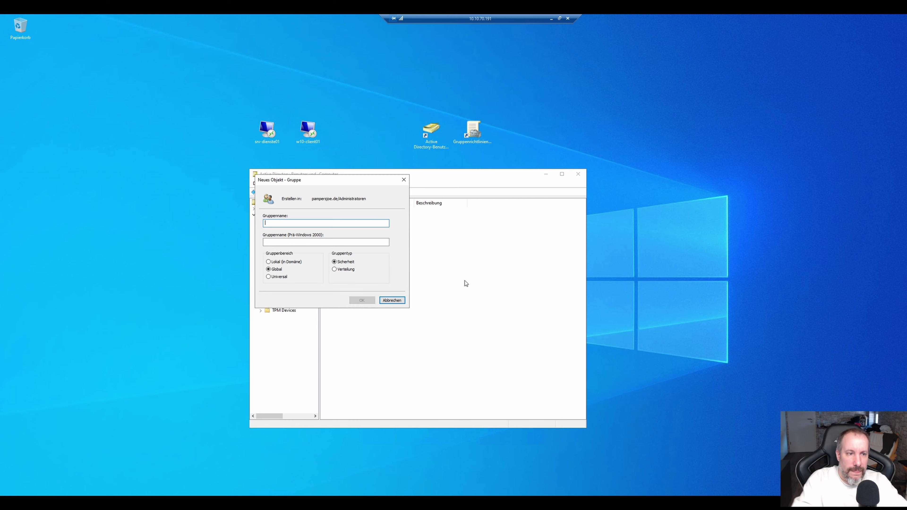
pyautogui.write('T0-Admins')
pyautogui.press('Return')
pyautogui.rightClick(348, 260)
pyautogui.click(461, 303)
pyautogui.write('T1-Admins')
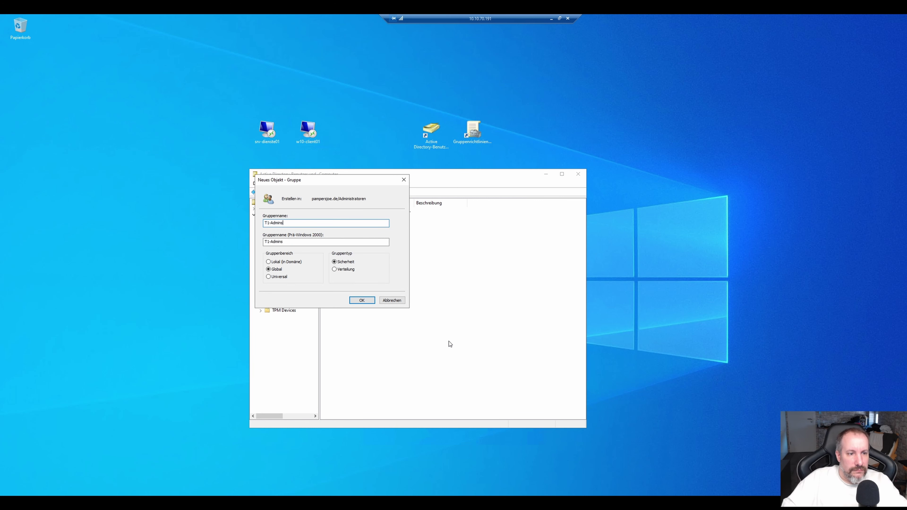
pyautogui.press('Return')
pyautogui.rightClick(360, 282)
pyautogui.click(465, 323)
pyautogui.write('T2-Admins')
pyautogui.press('Return')
# Start a new user account in the Administratoren OU.
pyautogui.rightClick(362, 276)
pyautogui.moveTo(390, 298)
pyautogui.click(477, 373)
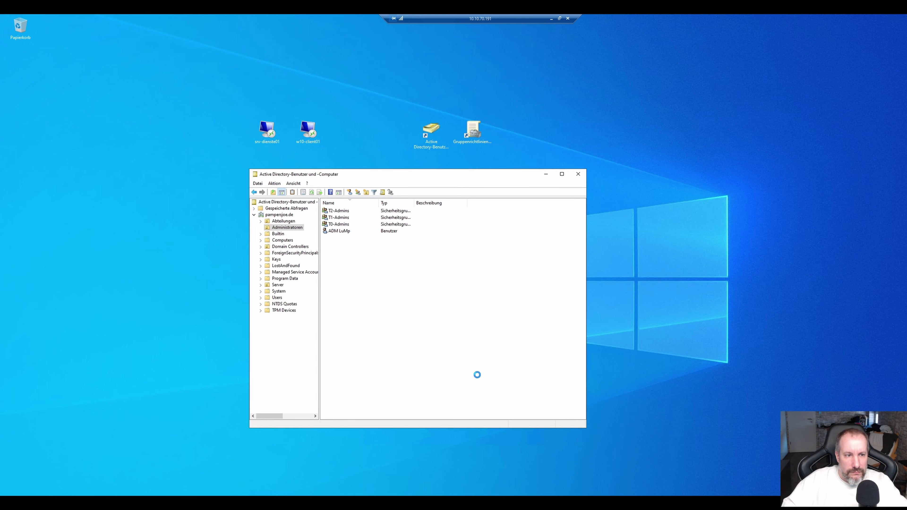
# Fill in the tier-0 admin user with first name T0, a T0-prefixed logon name and its password.
pyautogui.write('T0-Lump')
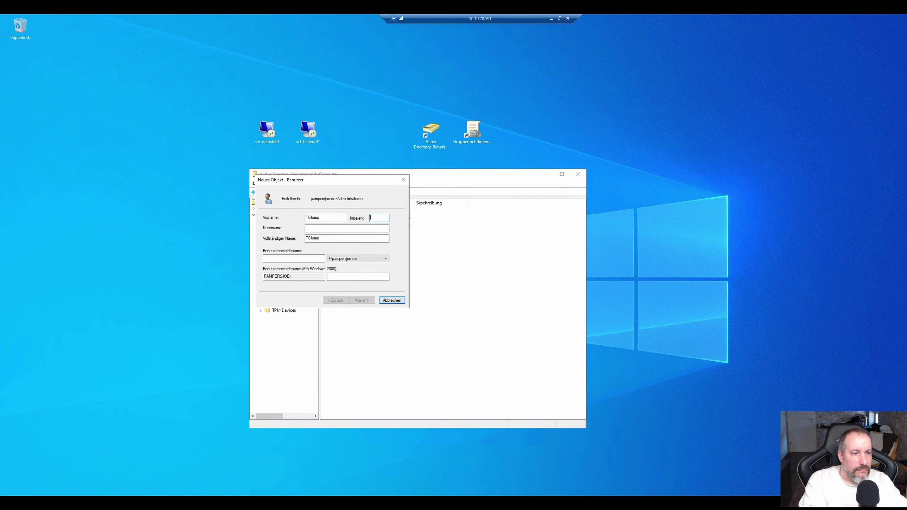
pyautogui.click(293, 258)
pyautogui.write('T0-LuMp')
pyautogui.hotkey('shift', 'Tab')
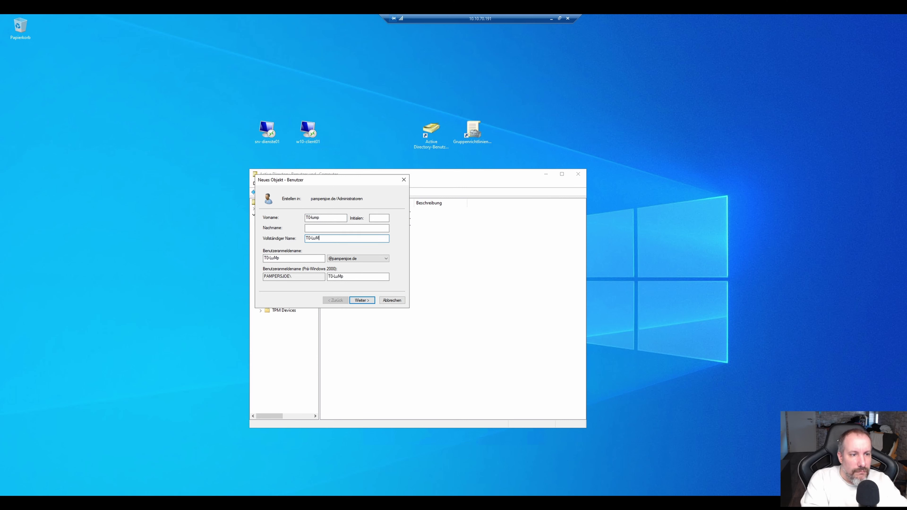
pyautogui.hotkey('shift', 'Tab')
pyautogui.hotkey('shift', 'Tab')
pyautogui.hotkey('shift', 'Tab')
pyautogui.write('T0')
pyautogui.press('Tab')
pyautogui.press('Tab')
pyautogui.write('LuMp')
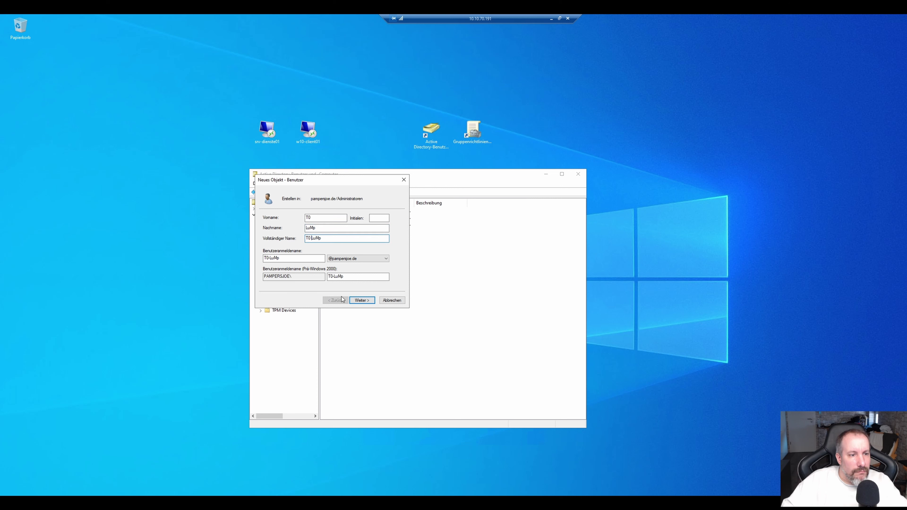
pyautogui.click(361, 301)
pyautogui.write('Password123!')
pyautogui.press('Tab')
pyautogui.write('Password123!')
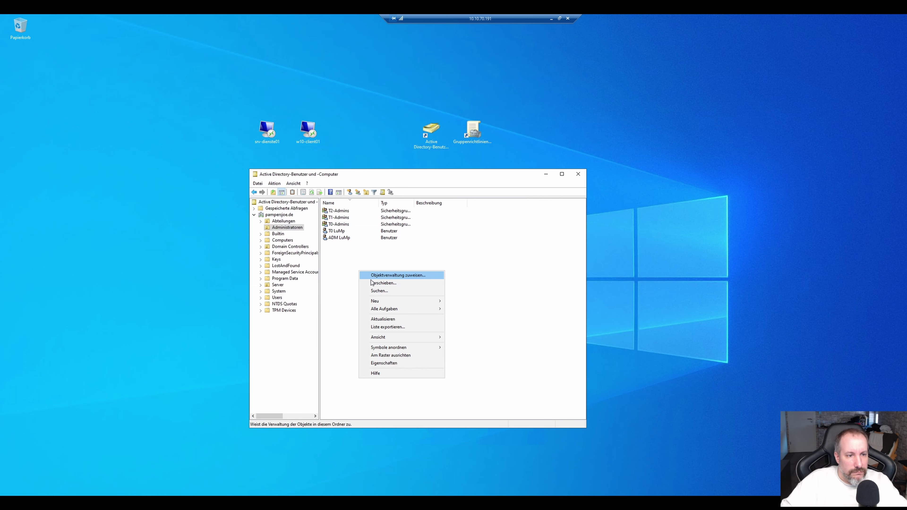
# Create the tier-1 admin user account with its logon name and password.
pyautogui.moveTo(393, 302)
pyautogui.click(475, 365)
pyautogui.write('T')
pyautogui.press('Tab')
pyautogui.press('Tab')
pyautogui.write('LuMp')
pyautogui.press('Tab')
pyautogui.press('Tab')
pyautogui.write('T-LuMp')
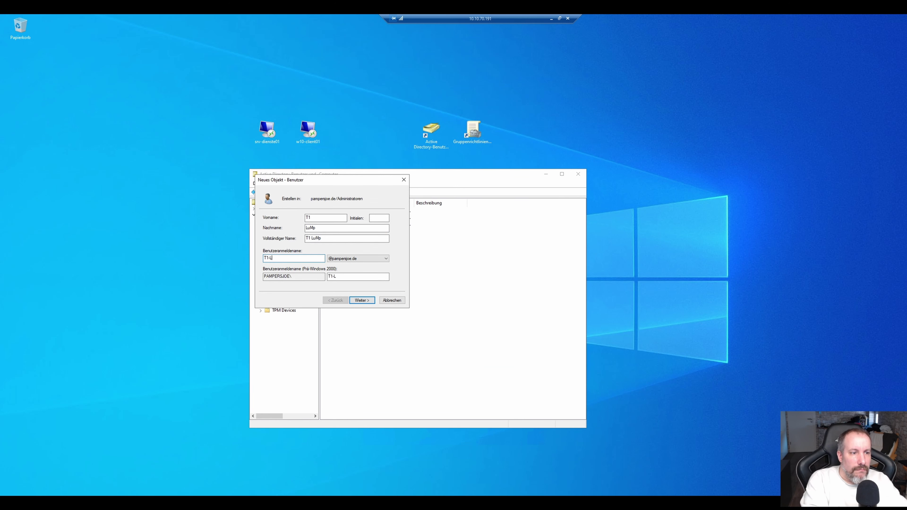
pyautogui.press('Return')
pyautogui.write('Password123!')
pyautogui.press('Tab')
pyautogui.write('Password123!')
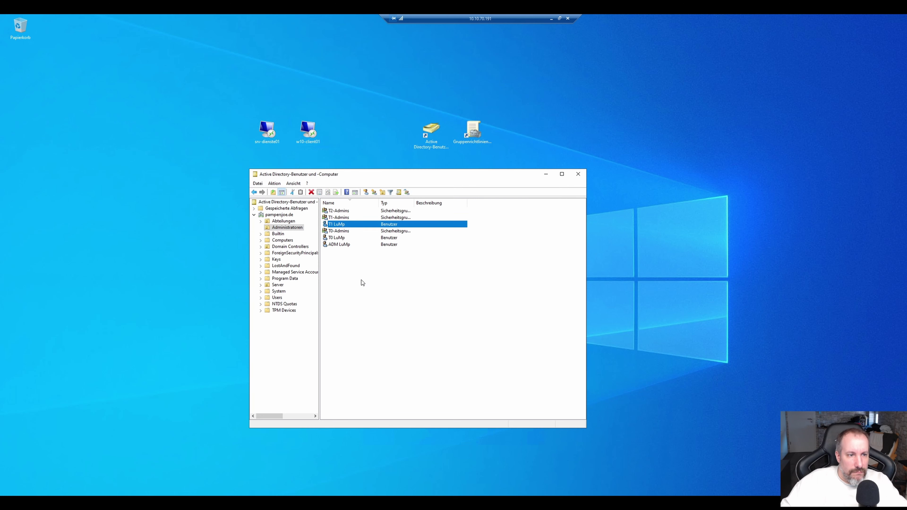
# Create the tier-2 admin user with first name T2, a T2-prefixed logon name and password.
pyautogui.rightClick(360, 279)
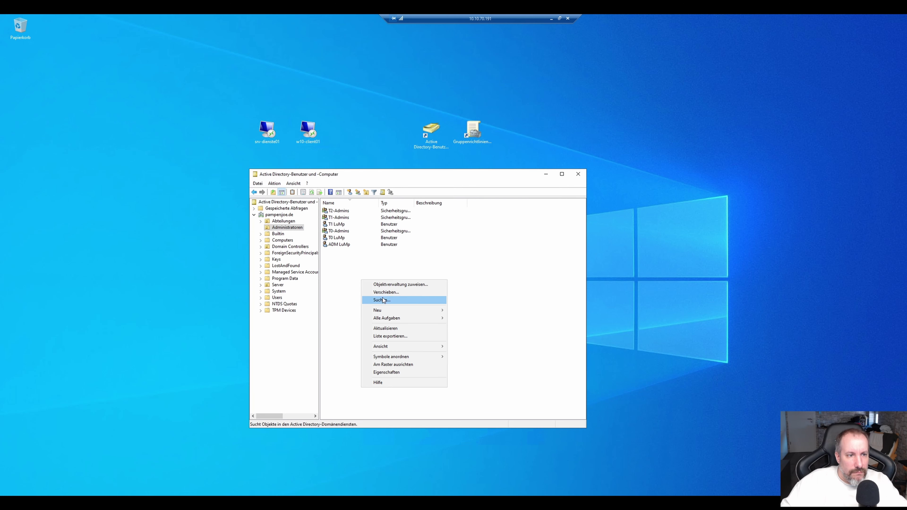
pyautogui.moveTo(393, 310)
pyautogui.click(490, 378)
pyautogui.write('T2')
pyautogui.press('Tab')
pyautogui.press('Tab')
pyautogui.write('LuMp')
pyautogui.press('Tab')
pyautogui.press('Tab')
pyautogui.write('T2-LuMp')
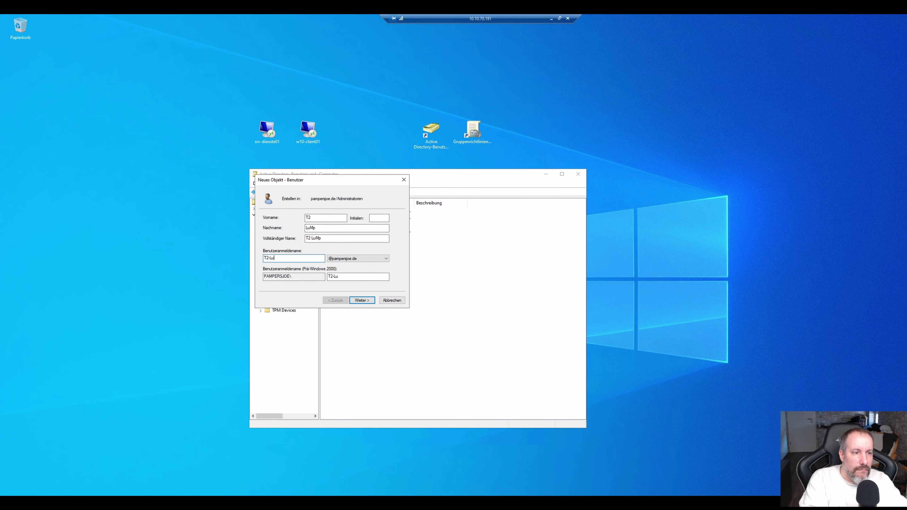
pyautogui.press('Return')
pyautogui.write('Password123!')
pyautogui.press('Tab')
pyautogui.write('Password123!')
pyautogui.click(359, 300)
pyautogui.click(359, 300)
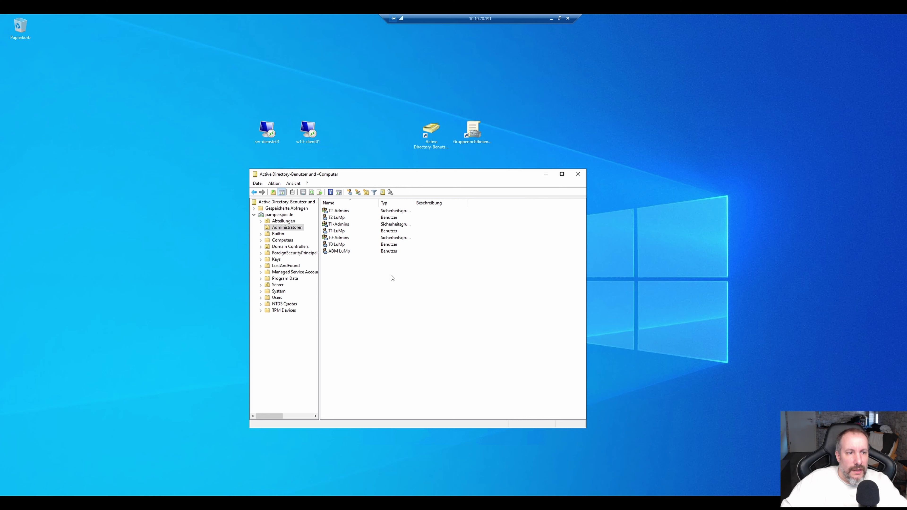
# Make the tier-2 admin user a member of T2-Admins.
pyautogui.click(348, 213)
pyautogui.click(346, 225)
pyautogui.click(344, 239)
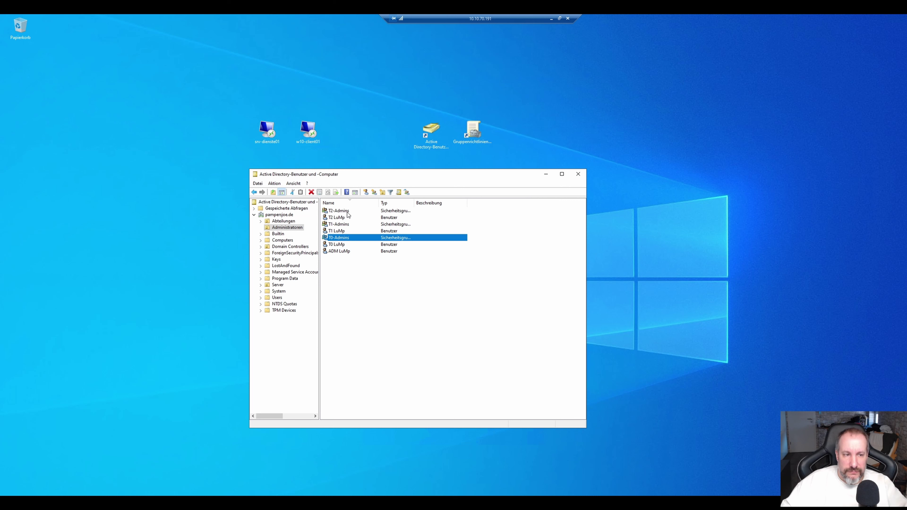
pyautogui.doubleClick(341, 217)
pyautogui.click(375, 162)
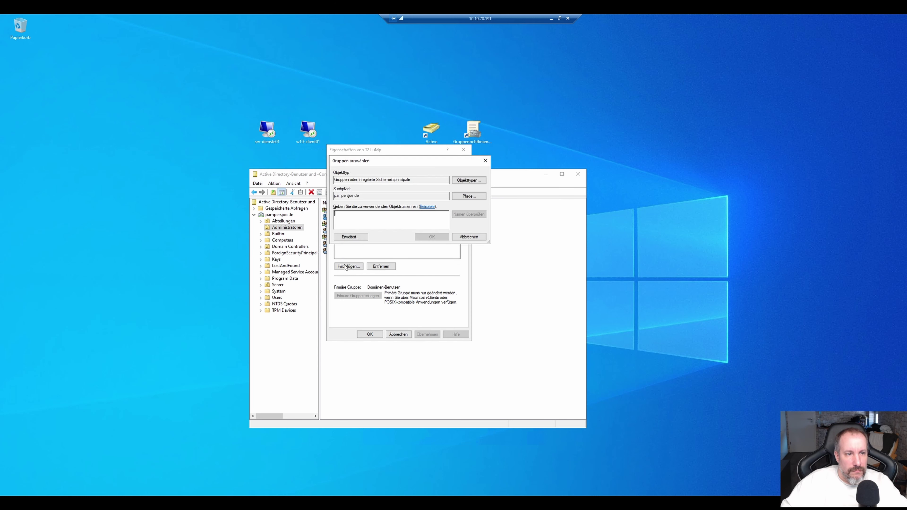
pyautogui.click(391, 181)
pyautogui.click(428, 334)
pyautogui.click(369, 334)
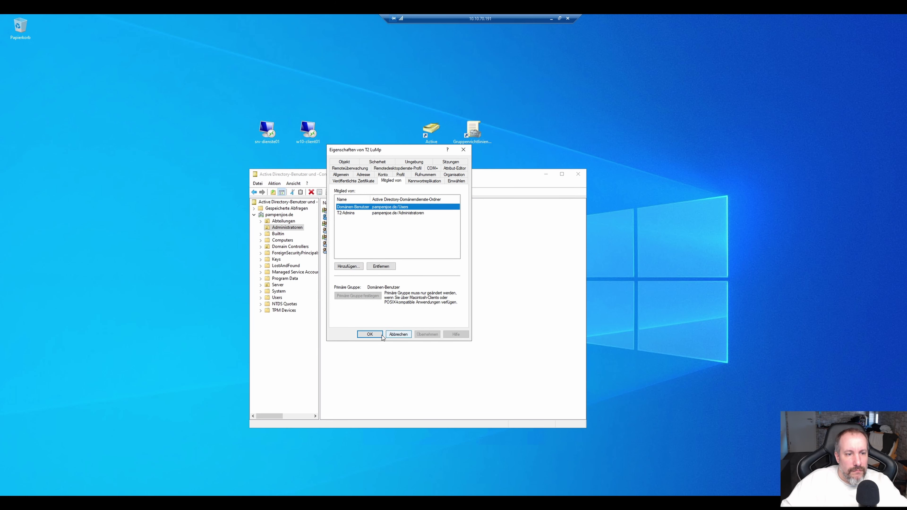
# Add the tier-1 admin user to the T1-Admins group.
pyautogui.doubleClick(341, 230)
pyautogui.click(391, 181)
pyautogui.click(348, 267)
pyautogui.write('T1-Admins')
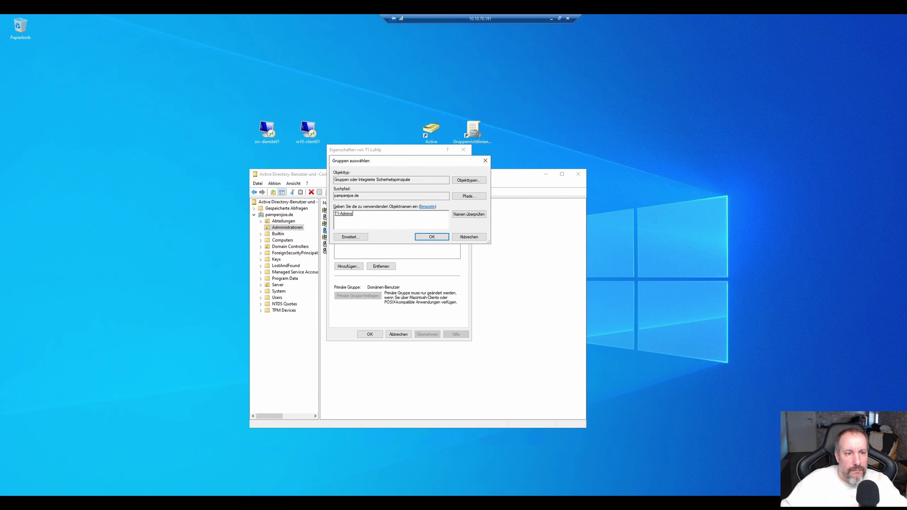
pyautogui.press('Return')
pyautogui.click(369, 334)
# Add the tier-0 admin user to the T0-Admins group.
pyautogui.doubleClick(341, 243)
pyautogui.click(392, 162)
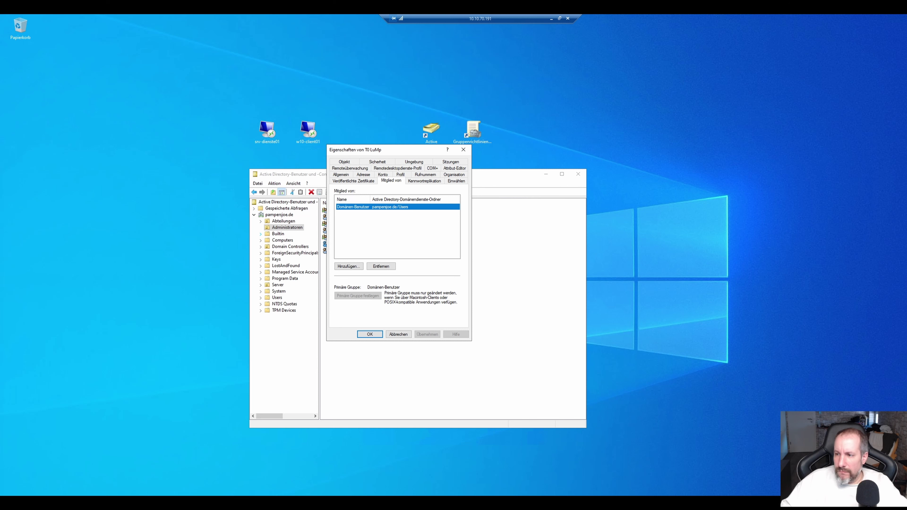
pyautogui.click(348, 266)
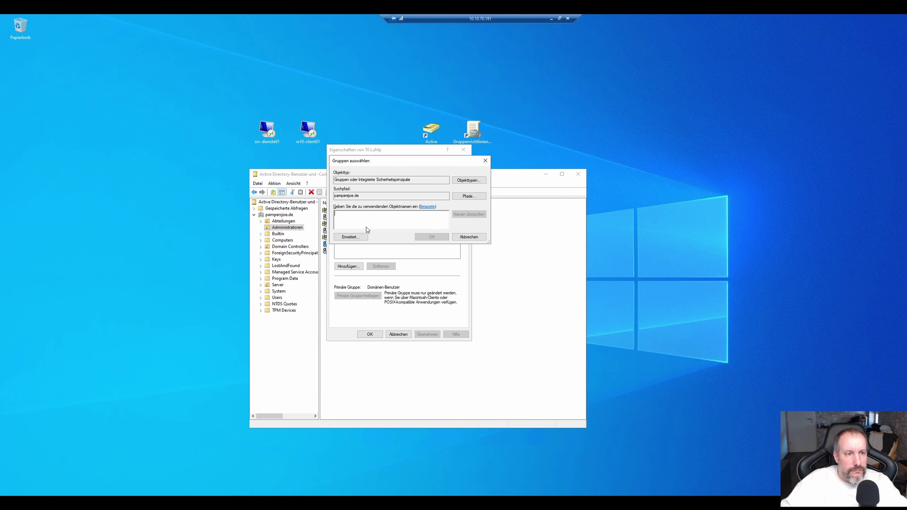
pyautogui.write('T0-Admins')
pyautogui.press('Return')
pyautogui.press('Return')
# Open T0-Admins, T1-Admins and T2-Admins properties side by side on their Members pages.
pyautogui.doubleClick(339, 237)
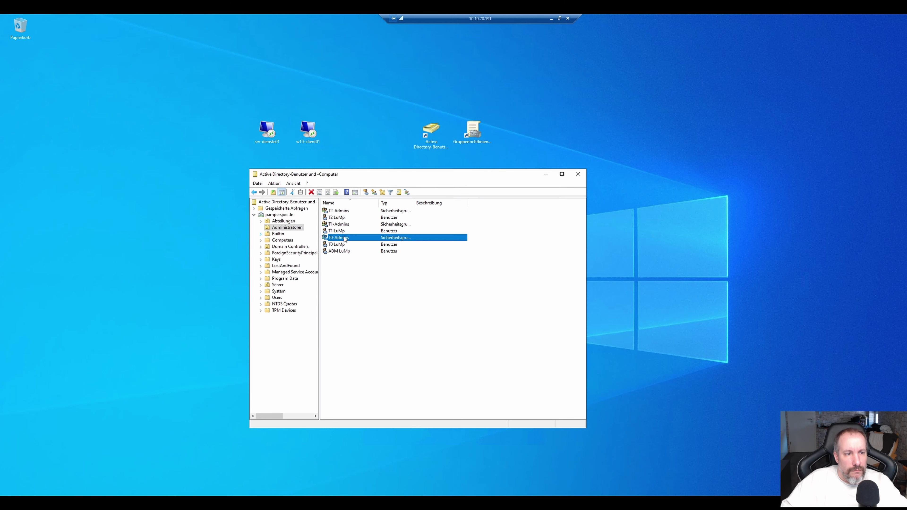
pyautogui.moveTo(380, 154); pyautogui.dragTo(410, 118)
pyautogui.doubleClick(338, 224)
pyautogui.doubleClick(338, 211)
pyautogui.click(406, 132)
pyautogui.click(551, 133)
pyautogui.click(696, 132)
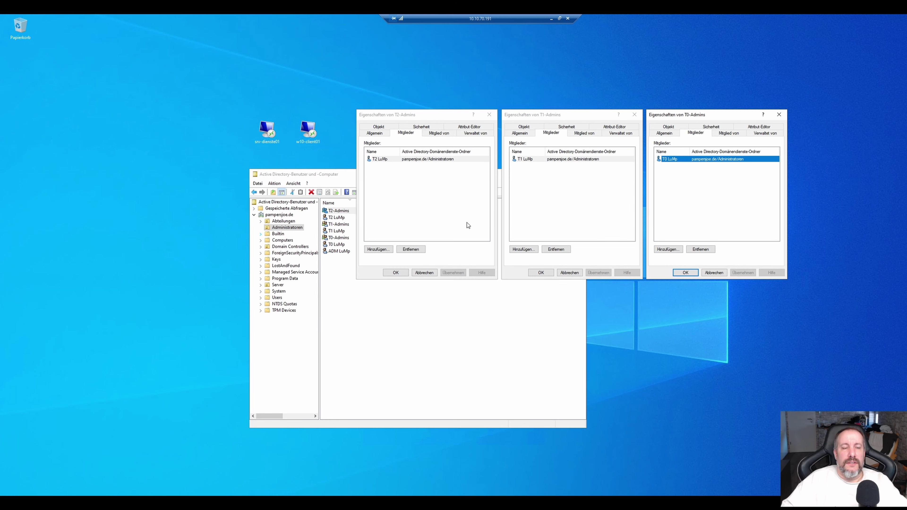
# Add T0-Admins as a member of Domänen-Admins, resolved from the partial name 'Dom'.
pyautogui.click(385, 159)
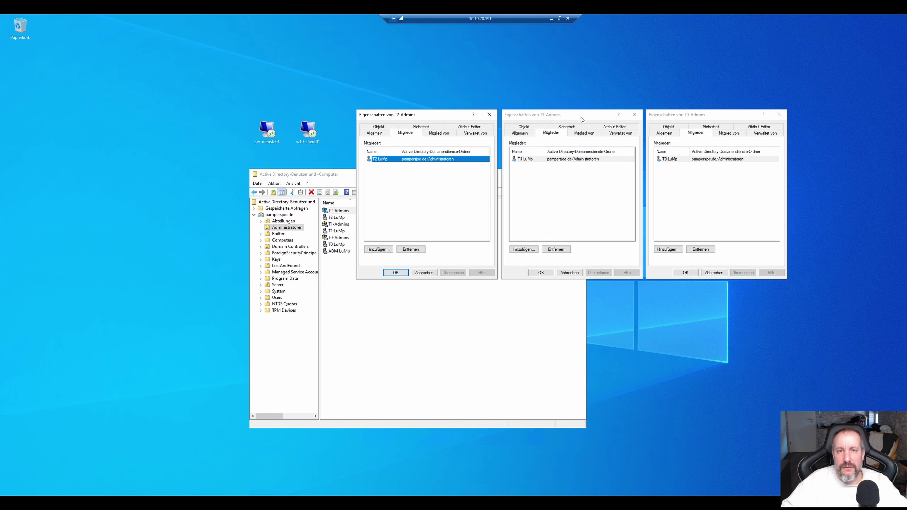
pyautogui.click(669, 161)
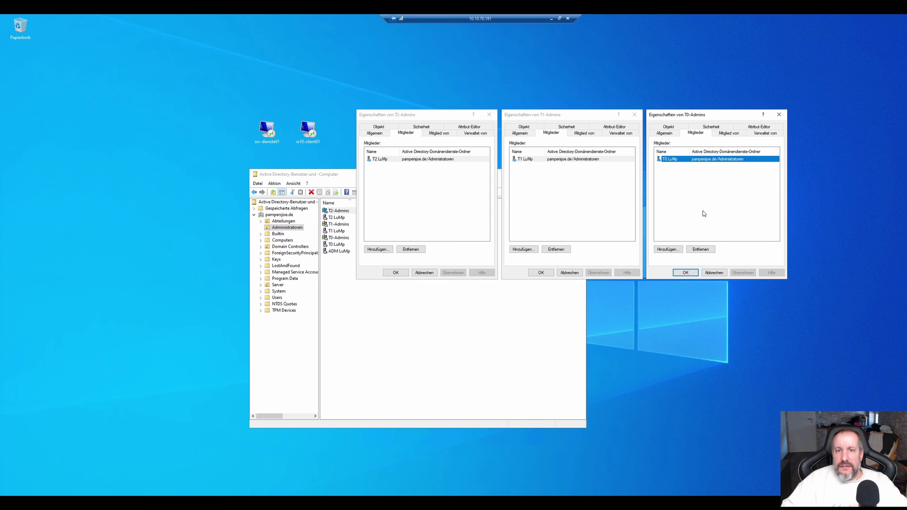
pyautogui.click(703, 211)
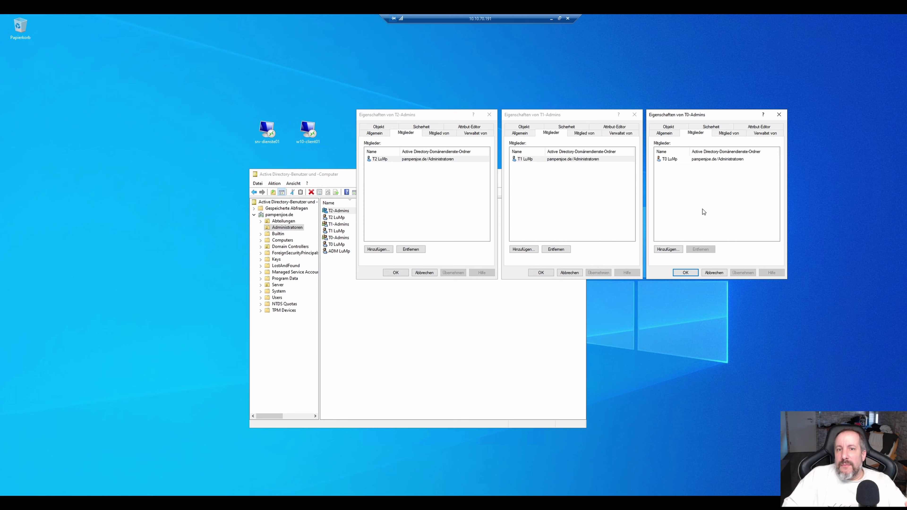
pyautogui.click(730, 136)
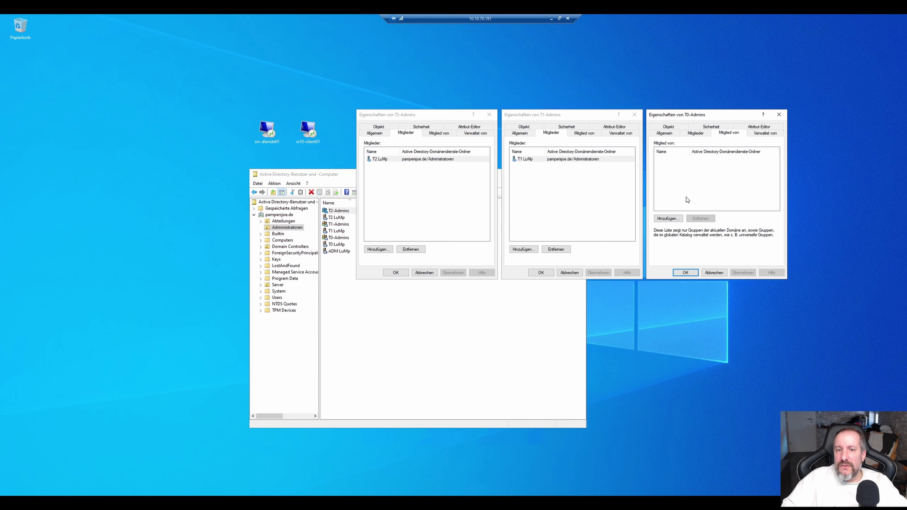
pyautogui.click(672, 218)
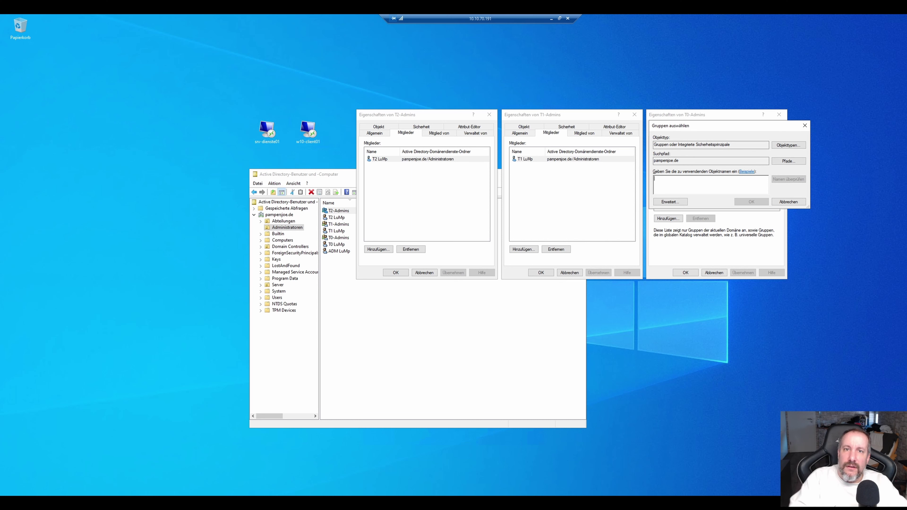
pyautogui.write('Dom')
pyautogui.press('Return')
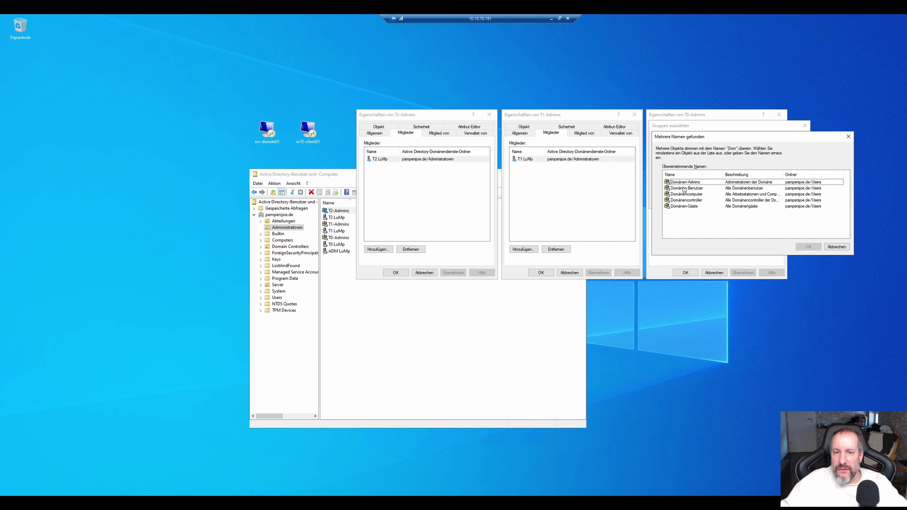
pyautogui.doubleClick(693, 183)
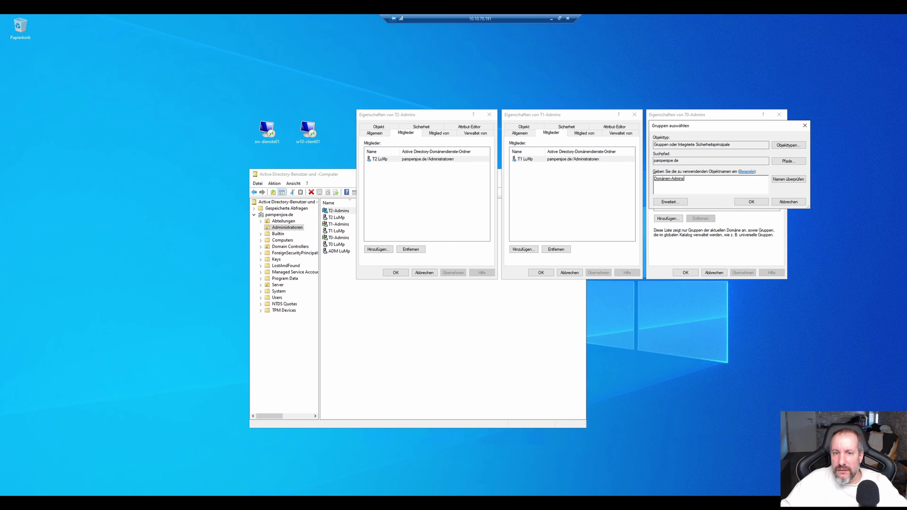
pyautogui.click(752, 203)
# Close the T0-Admins, T1-Admins and T2-Admins property dialogs.
pyautogui.click(684, 274)
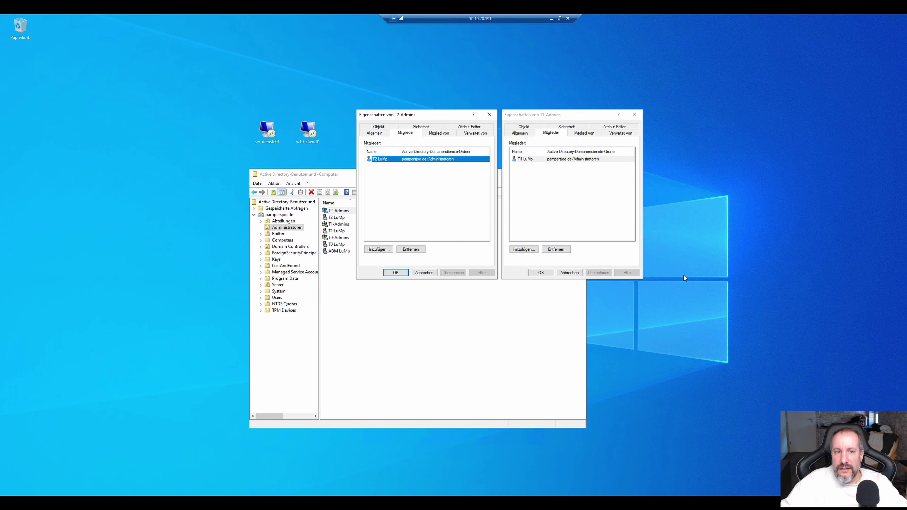
pyautogui.click(540, 273)
pyautogui.click(395, 272)
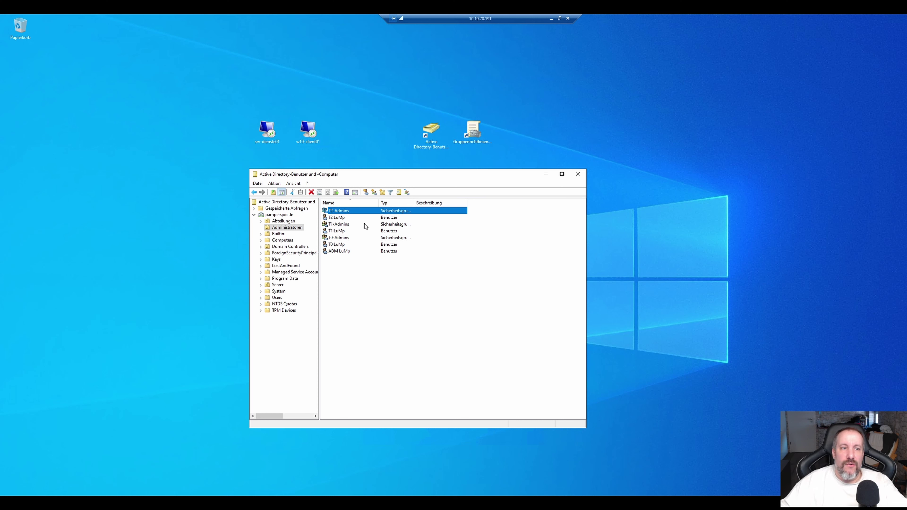
pyautogui.click(343, 218)
pyautogui.click(343, 232)
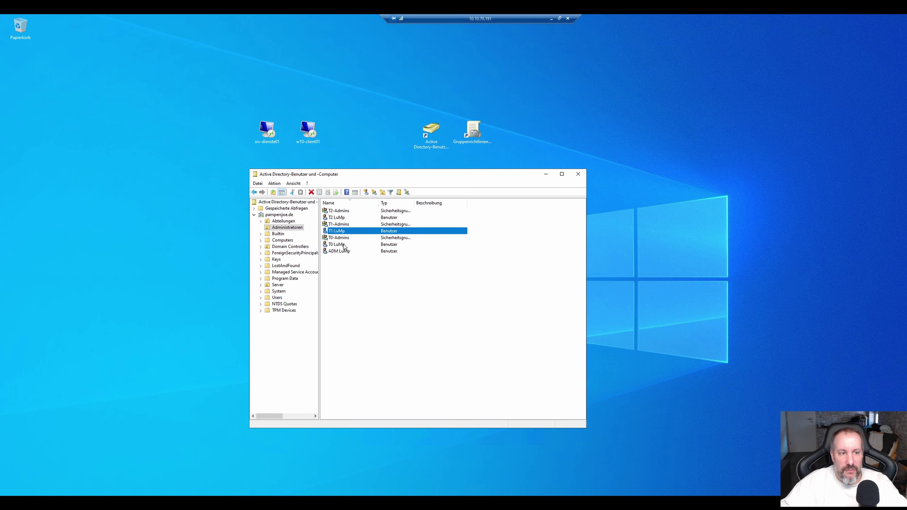
pyautogui.click(344, 245)
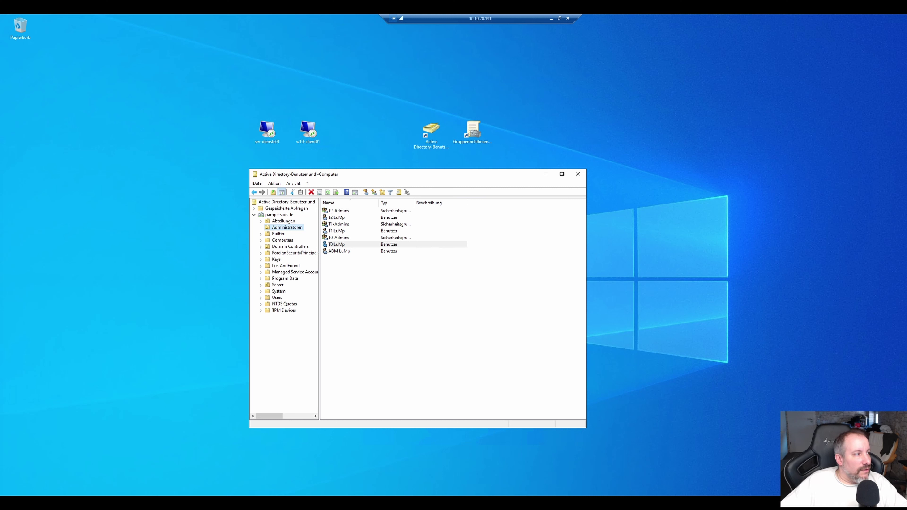
# Launch Group Policy Management and create the GPO System_C_Tier1-Berechtigung under Gruppenrichtlinienobjekte.
pyautogui.doubleClick(471, 129)
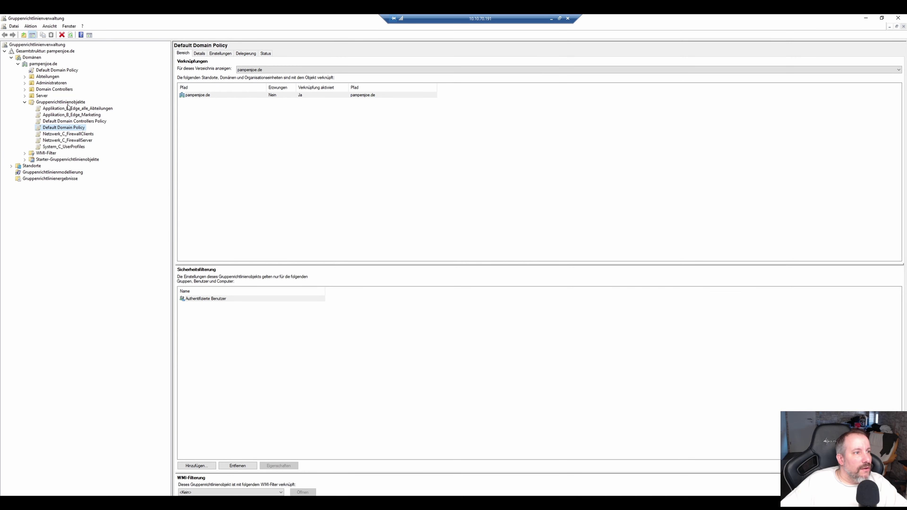
pyautogui.click(68, 104)
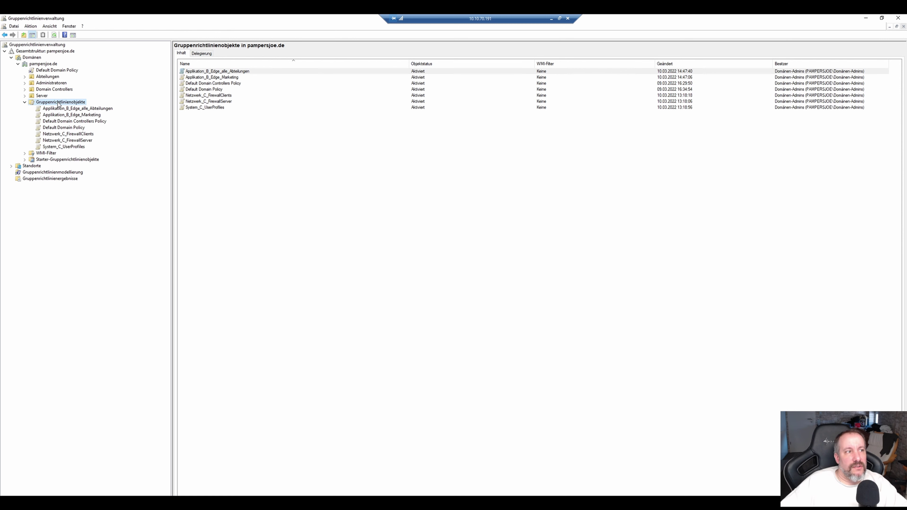
pyautogui.rightClick(58, 104)
pyautogui.click(96, 108)
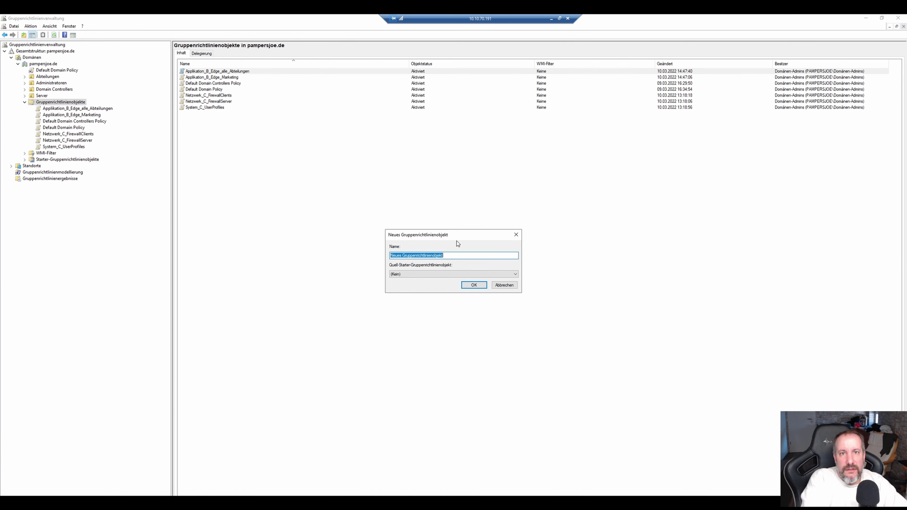
pyautogui.write('System_C_')
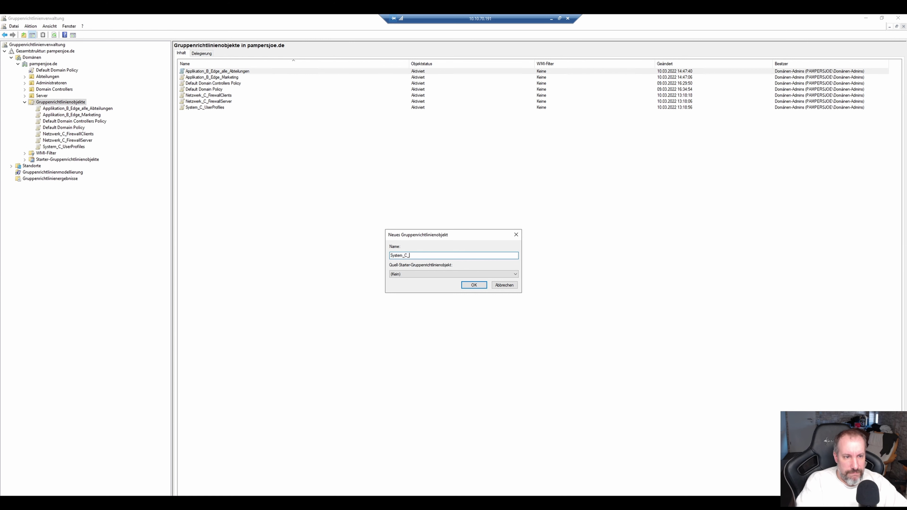
pyautogui.write('Tier')
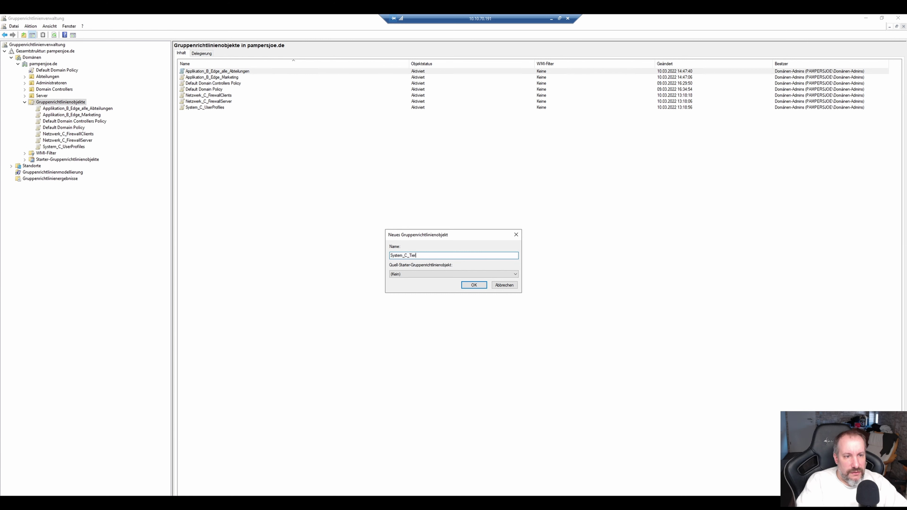
pyautogui.write('1-')
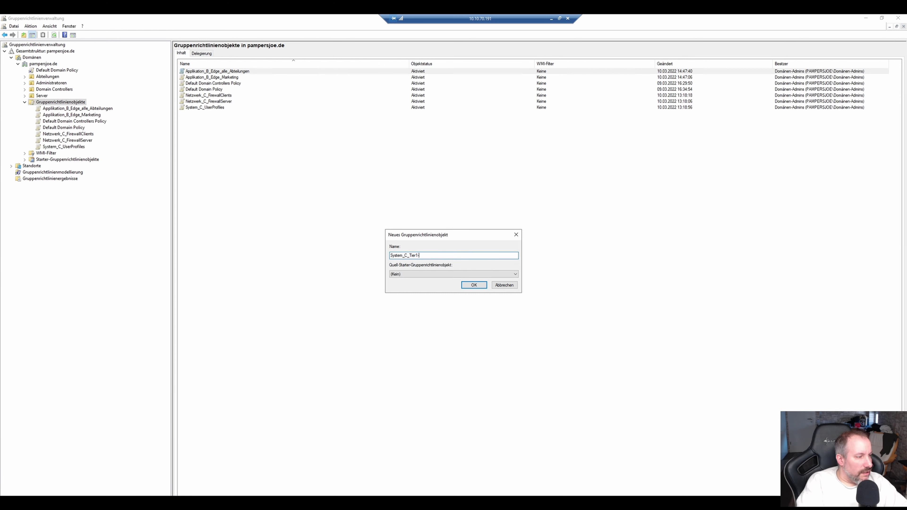
pyautogui.write('Breec')
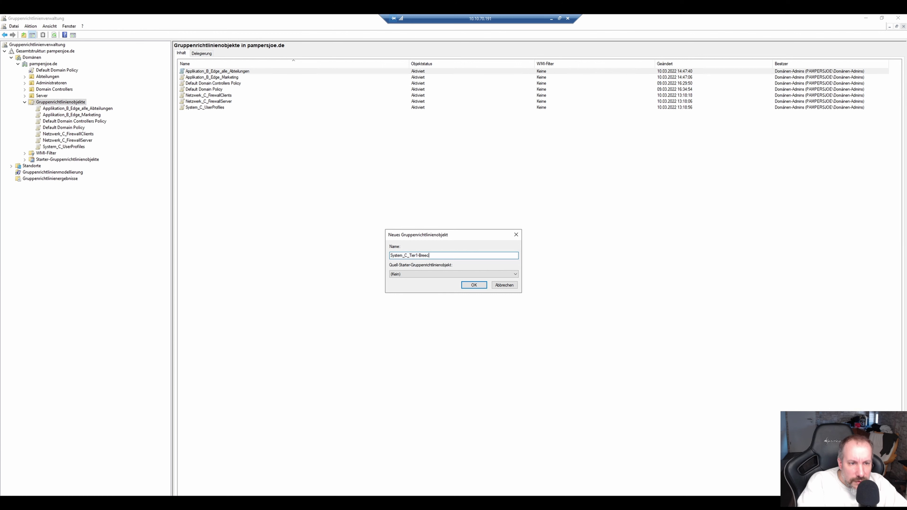
pyautogui.press('BackSpace')
pyautogui.press('BackSpace')
pyautogui.press('BackSpace')
pyautogui.press('BackSpace')
pyautogui.write('erechtigung')
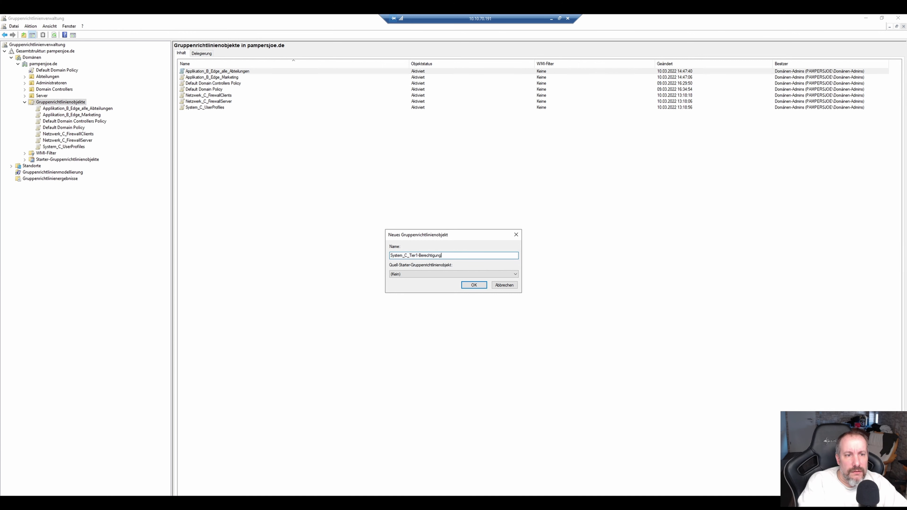
pyautogui.press('Return')
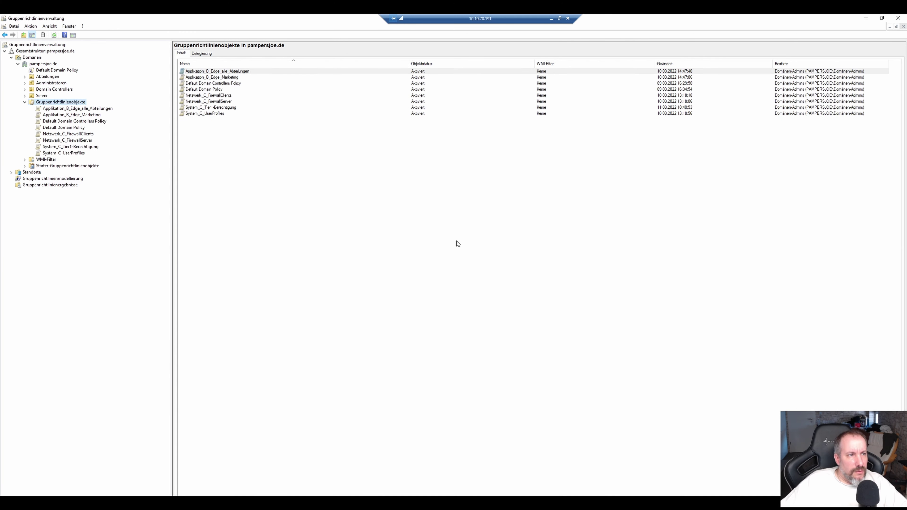
# Check the new System_C_Tier1-Berechtigung entry in the group policy objects list.
pyautogui.click(80, 148)
pyautogui.rightClick(81, 148)
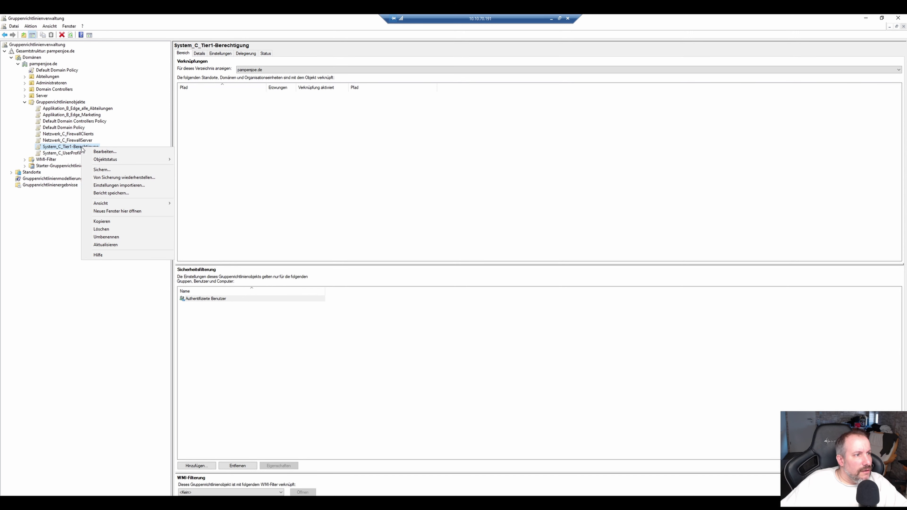
pyautogui.click(44, 217)
pyautogui.click(51, 108)
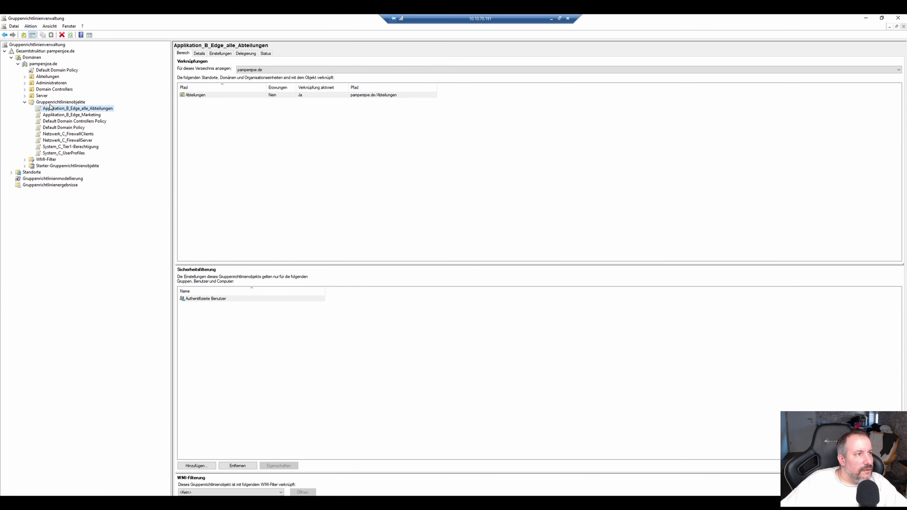
pyautogui.click(54, 103)
# Create another GPO, initially misnamed System_C_BerecTier2-Bereichtigu.
pyautogui.rightClick(55, 104)
pyautogui.click(57, 107)
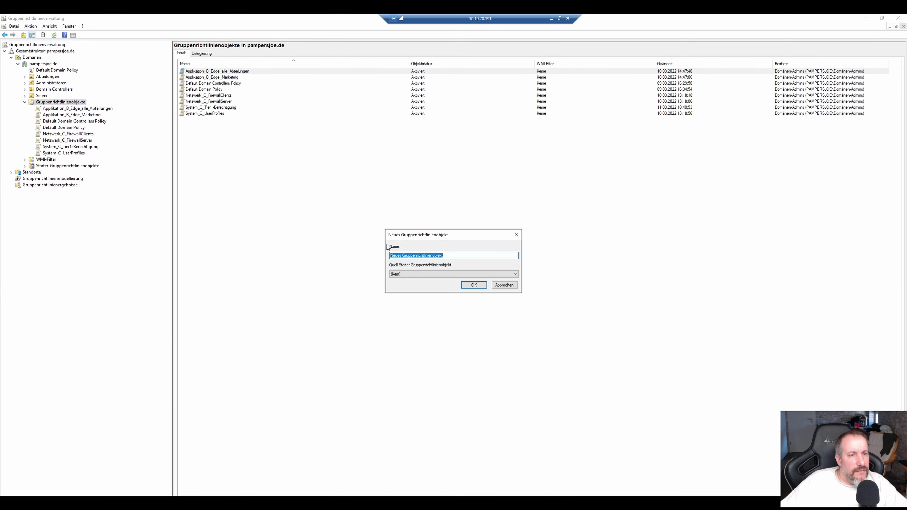
pyautogui.write('System')
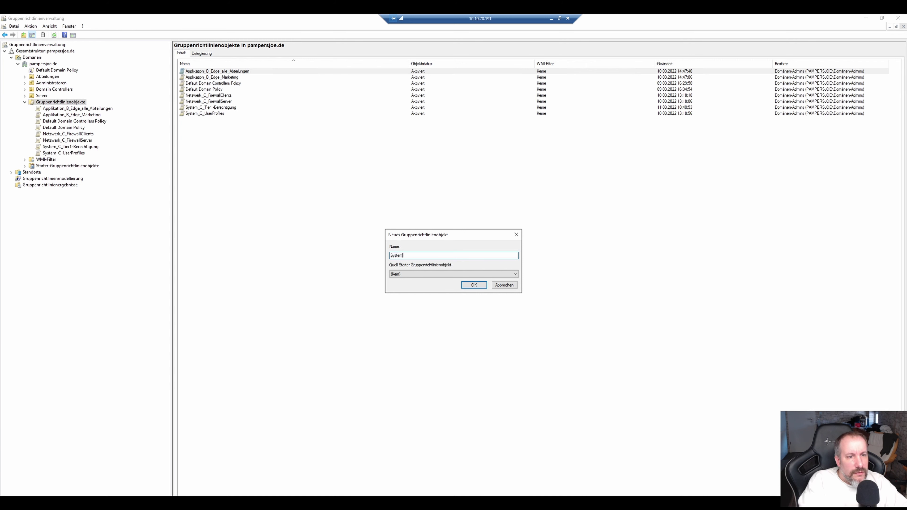
pyautogui.write('_C_Berec')
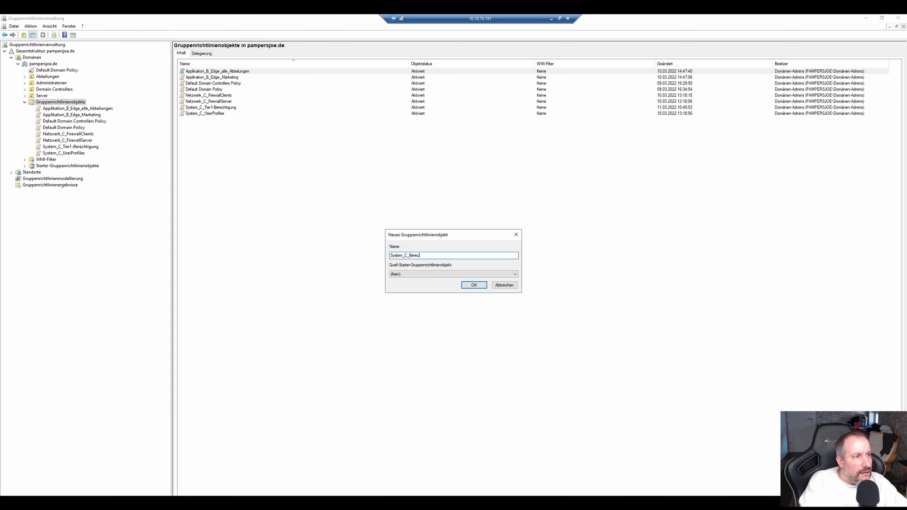
pyautogui.press('BackSpace')
pyautogui.press('BackSpace')
pyautogui.press('BackSpace')
pyautogui.press('BackSpace')
pyautogui.press('BackSpace')
pyautogui.write('Tier2')
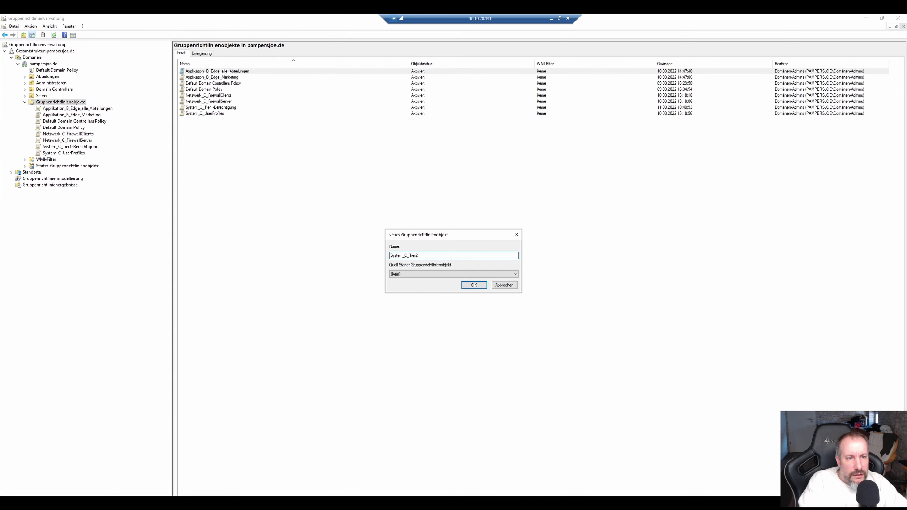
pyautogui.write('-')
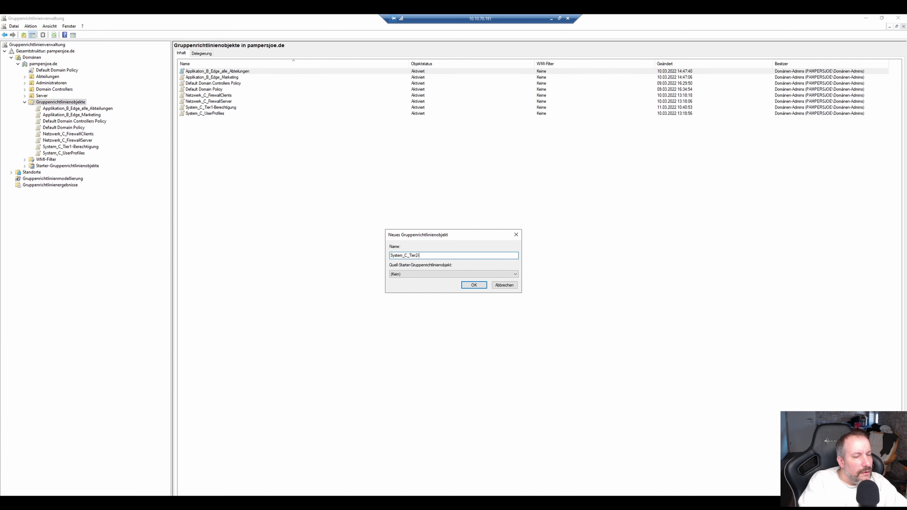
pyautogui.write('Bereichtigung')
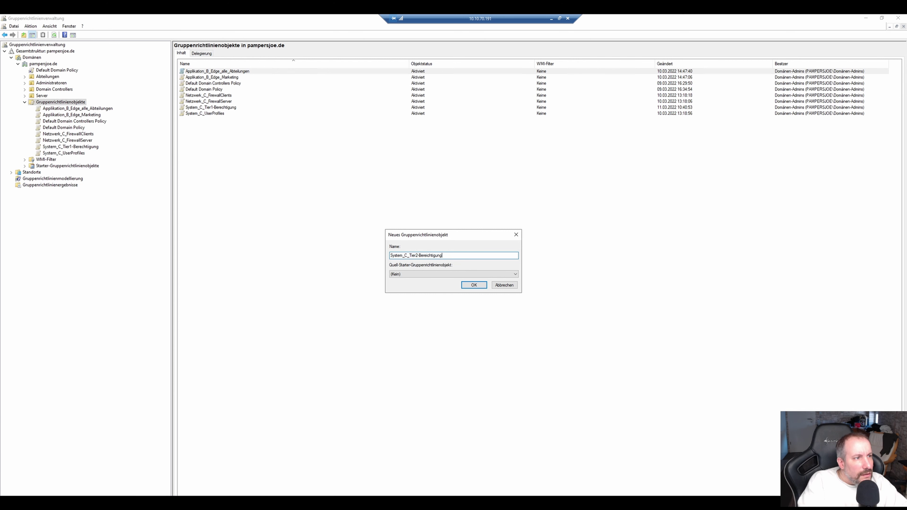
pyautogui.press('Return')
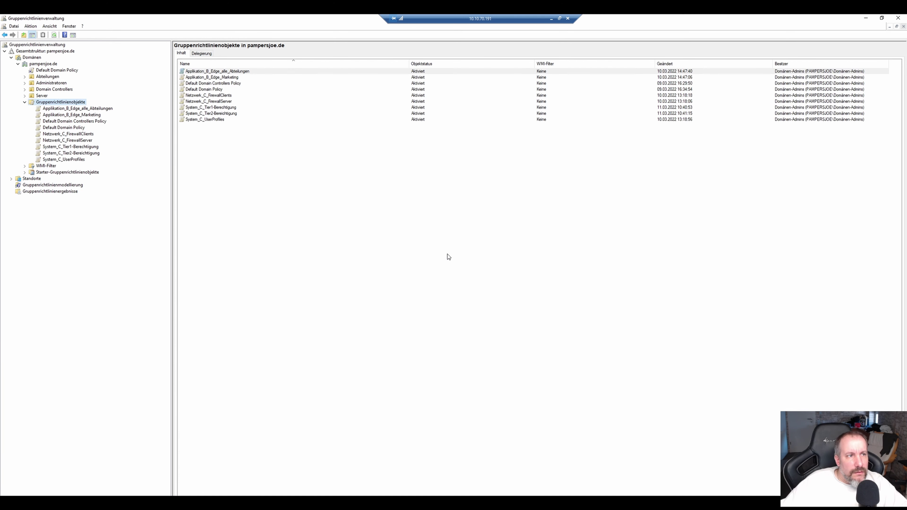
# Rename the misspelled GPO to System_C_Tier2-Berechtigung.
pyautogui.click(229, 110)
pyautogui.click(237, 115)
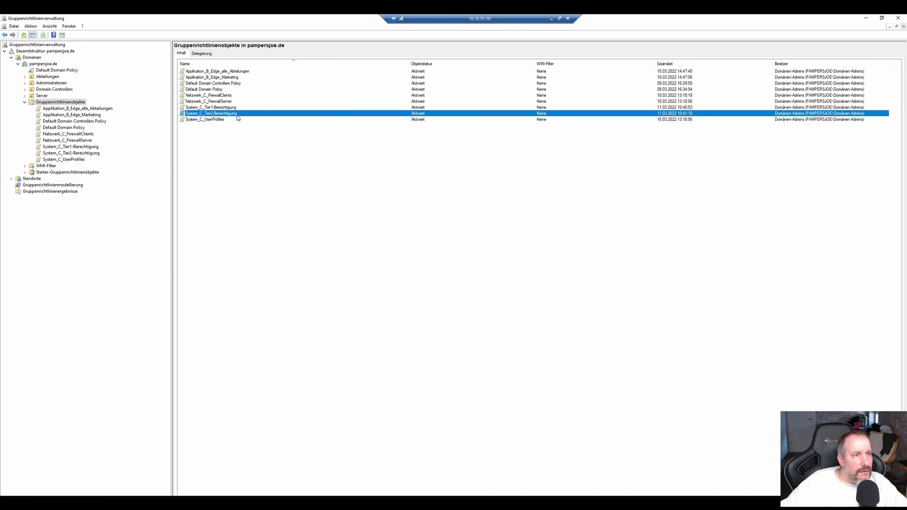
pyautogui.click(232, 115)
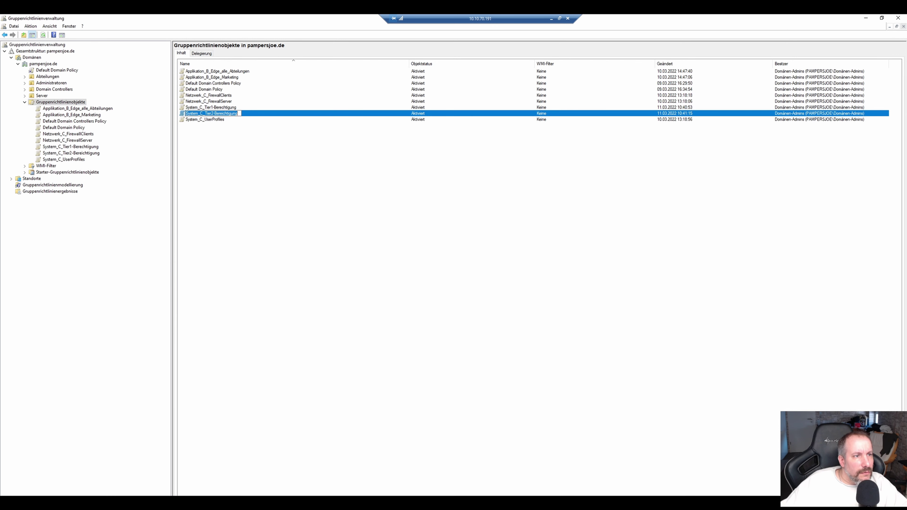
pyautogui.click(223, 113)
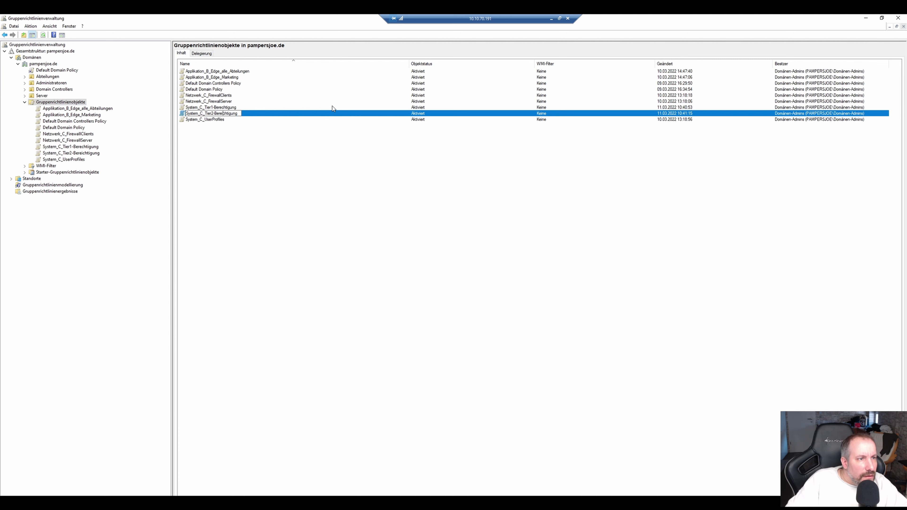
pyautogui.press('Return')
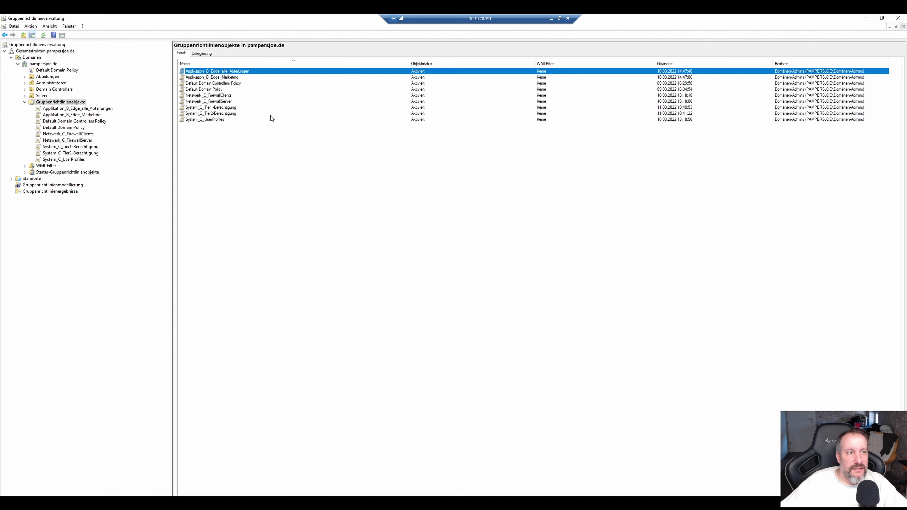
# Open the System_C_Tier1-Berechtigung GPO in the editor and go to its User Rights Assignment policies.
pyautogui.doubleClick(218, 108)
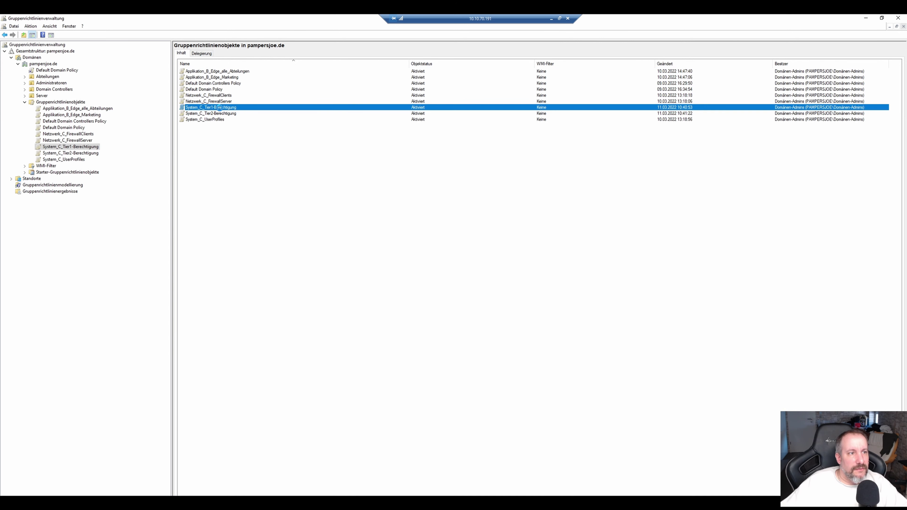
pyautogui.rightClick(61, 147)
pyautogui.click(93, 153)
pyautogui.click(43, 88)
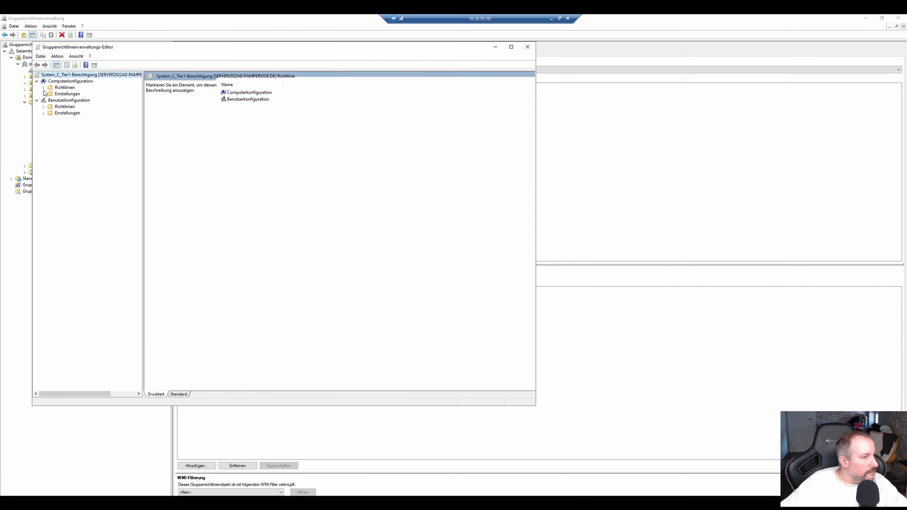
pyautogui.click(50, 101)
pyautogui.click(57, 119)
pyautogui.click(64, 132)
pyautogui.click(110, 144)
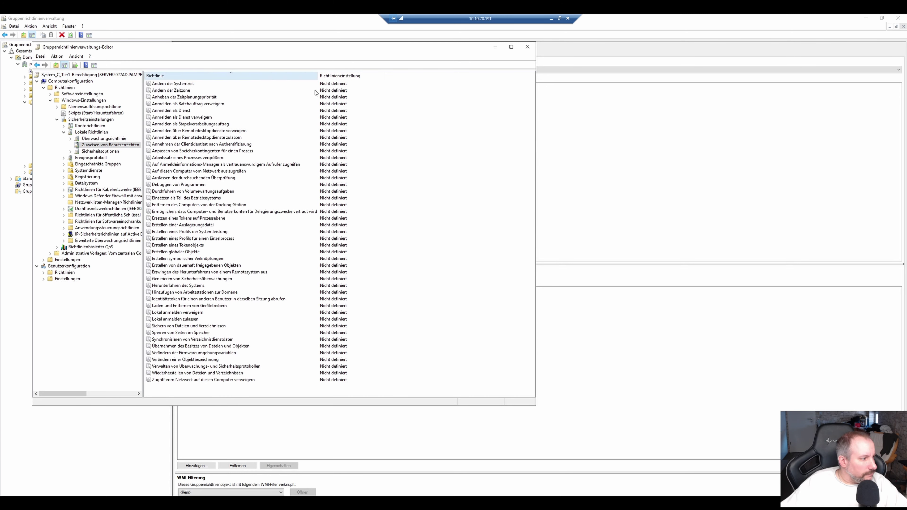
pyautogui.click(190, 305)
pyautogui.click(195, 313)
# Define the deny batch-job and deny service logon rights for T0-Admins.
pyautogui.doubleClick(188, 104)
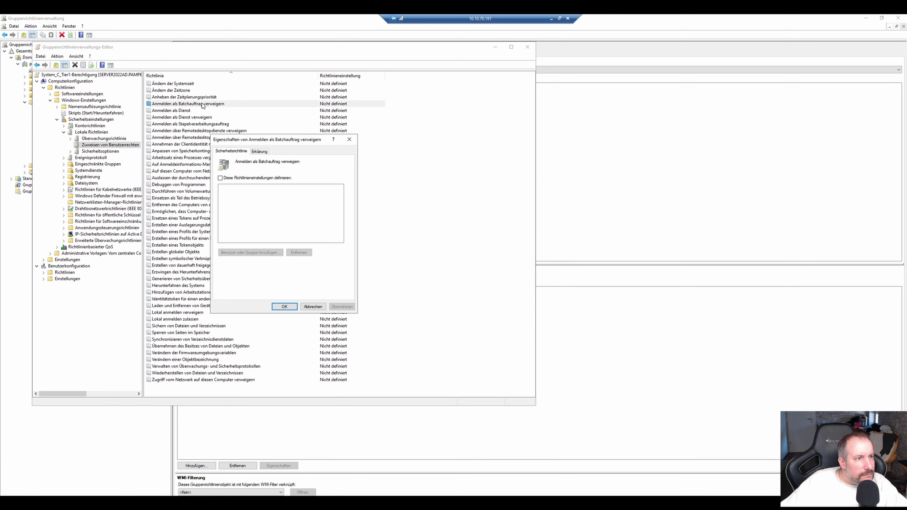
pyautogui.click(220, 178)
pyautogui.click(232, 302)
pyautogui.click(333, 214)
pyautogui.write('t0')
pyautogui.click(361, 266)
pyautogui.press('Return')
pyautogui.press('Return')
pyautogui.press('Return')
pyautogui.press('Return')
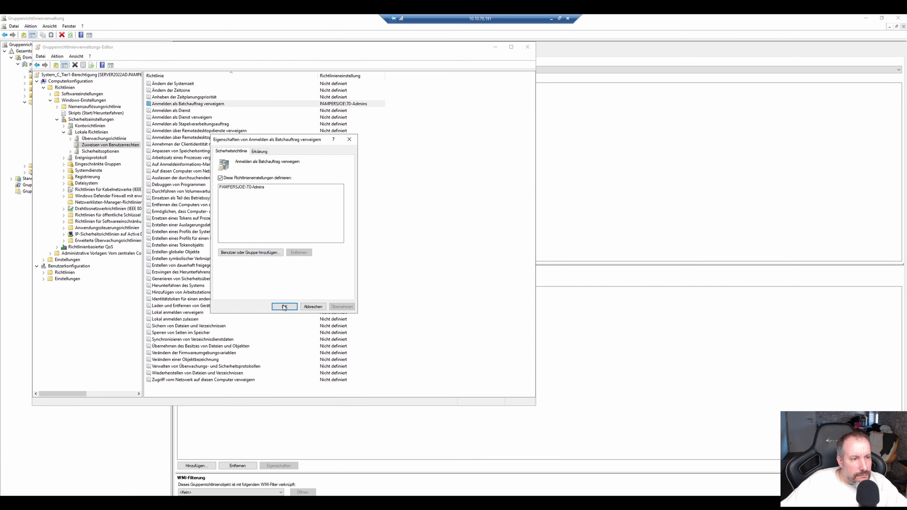
pyautogui.doubleClick(182, 117)
pyautogui.click(220, 177)
pyautogui.click(250, 252)
pyautogui.click(332, 213)
pyautogui.write('t0')
pyautogui.click(361, 266)
pyautogui.press('Return')
pyautogui.press('Return')
pyautogui.press('Return')
pyautogui.press('Return')
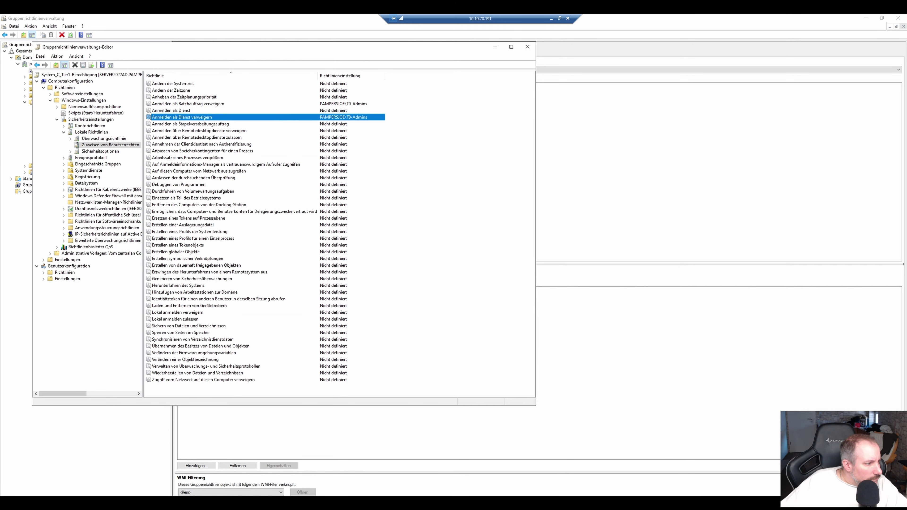
# Deny T0-Admins Remote Desktop logon, local logon and network access.
pyautogui.doubleClick(281, 130)
pyautogui.click(286, 306)
pyautogui.doubleClick(178, 313)
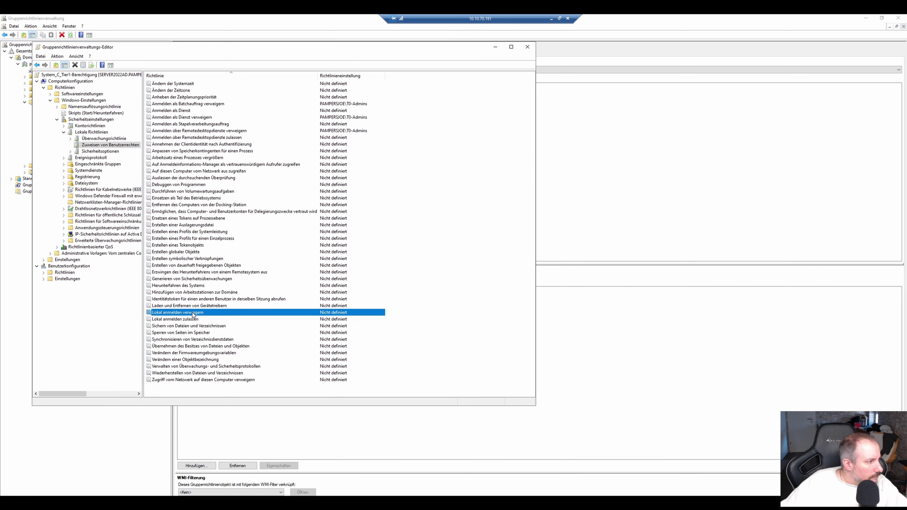
pyautogui.click(220, 178)
pyautogui.click(232, 302)
pyautogui.click(361, 266)
pyautogui.press('Return')
pyautogui.press('Return')
pyautogui.click(203, 380)
pyautogui.doubleClick(203, 379)
pyautogui.click(220, 177)
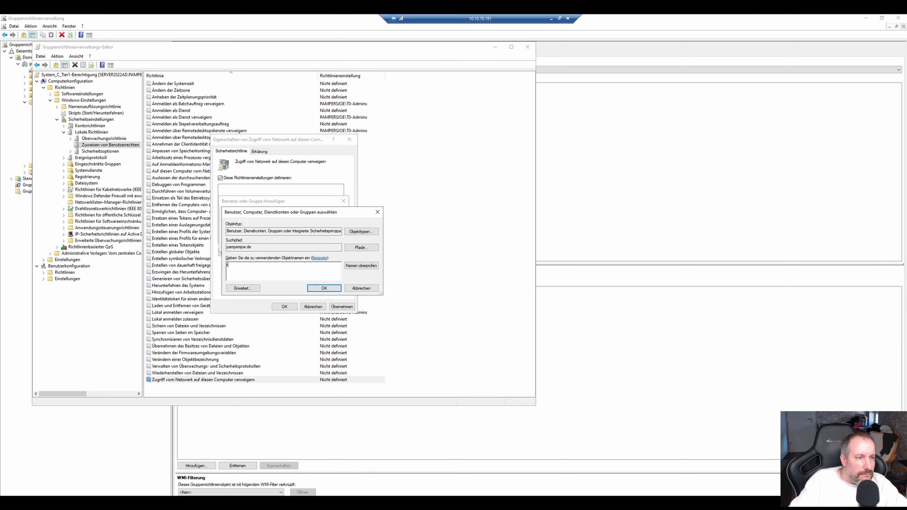
pyautogui.click(330, 289)
pyautogui.press('Return')
# Close the Tier1 editor, then add T1-Admins to the Tier2 deny batch-job and service logon rights.
pyautogui.click(528, 46)
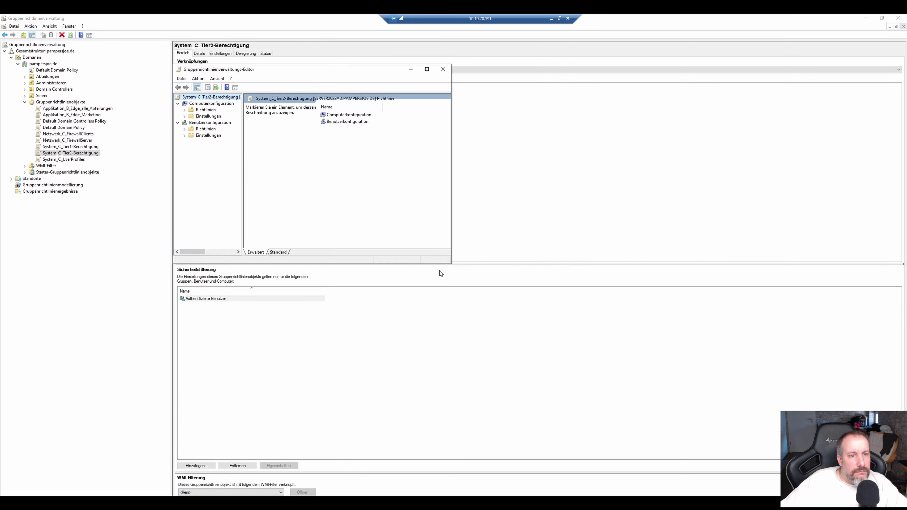
pyautogui.click(251, 167)
pyautogui.doubleClick(328, 125)
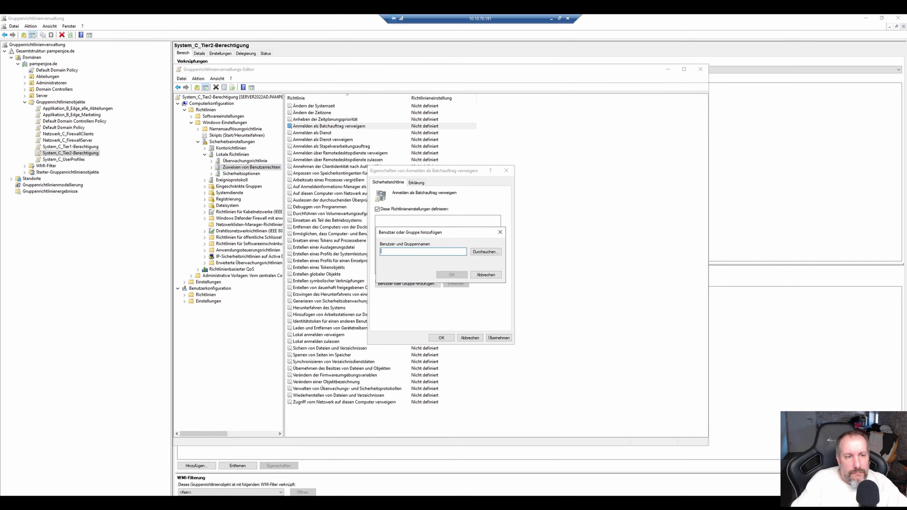
pyautogui.click(419, 251)
pyautogui.write('T1-Admins')
pyautogui.press('Return')
pyautogui.press('Return')
pyautogui.press('Return')
pyautogui.doubleClick(357, 139)
pyautogui.click(419, 251)
pyautogui.write('T1-Admins')
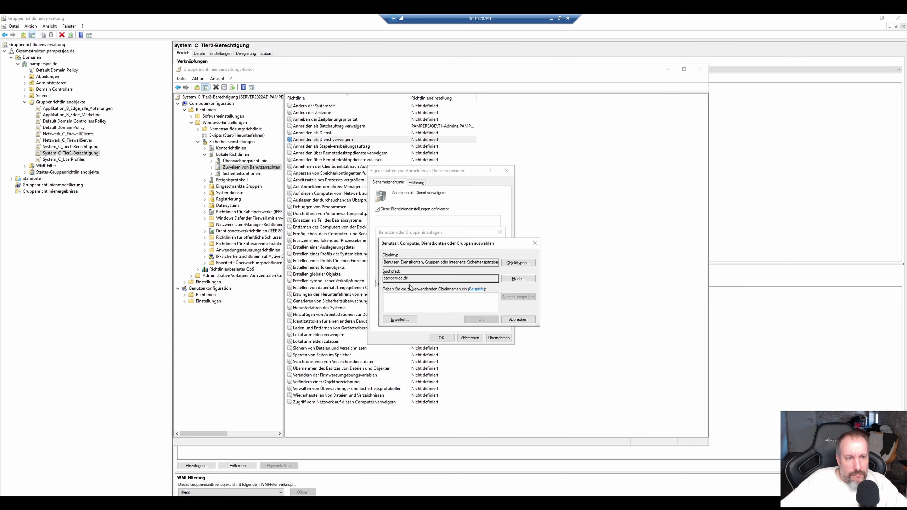
pyautogui.press('Return')
pyautogui.press('Return')
pyautogui.press('Return')
# Deny Remote Desktop logon to 'T0-Admins; T1-Admins' and local logon to T1-Admins.
pyautogui.doubleClick(340, 153)
pyautogui.click(407, 284)
pyautogui.write('T0-Admins; T1-Admins')
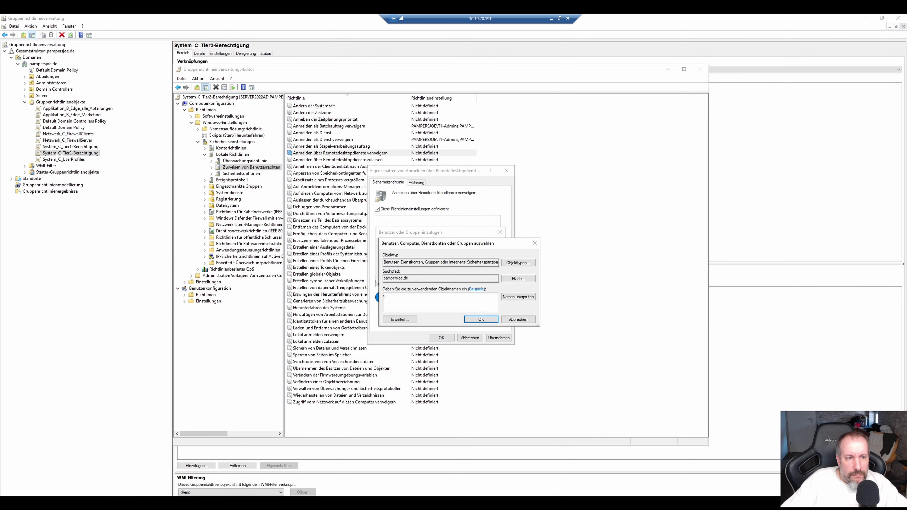
pyautogui.click(482, 320)
pyautogui.press('Return')
pyautogui.press('Return')
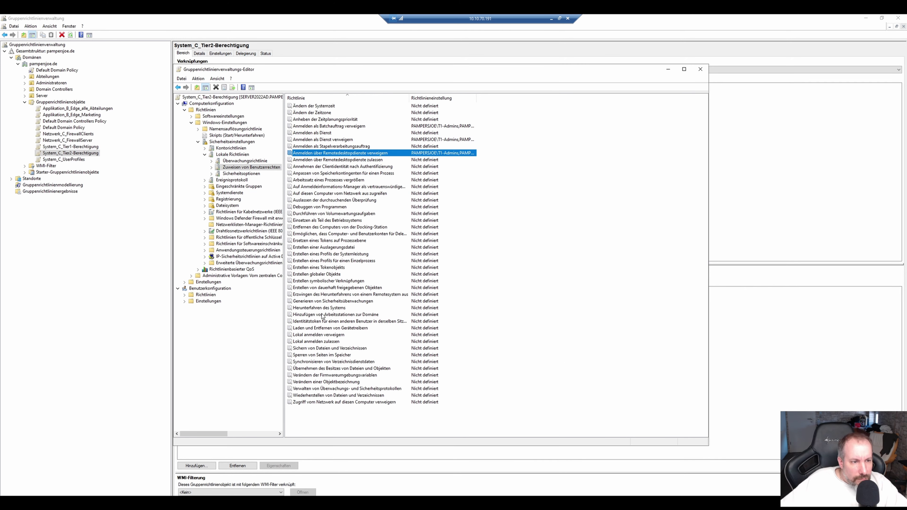
pyautogui.doubleClick(319, 334)
pyautogui.click(408, 284)
pyautogui.write('t1')
pyautogui.press('Return')
pyautogui.click(414, 306)
# Deny network access to 'T0-Admins; T1-Admins' and save the right.
pyautogui.press('Return')
pyautogui.press('Return')
pyautogui.press('Return')
pyautogui.press('Return')
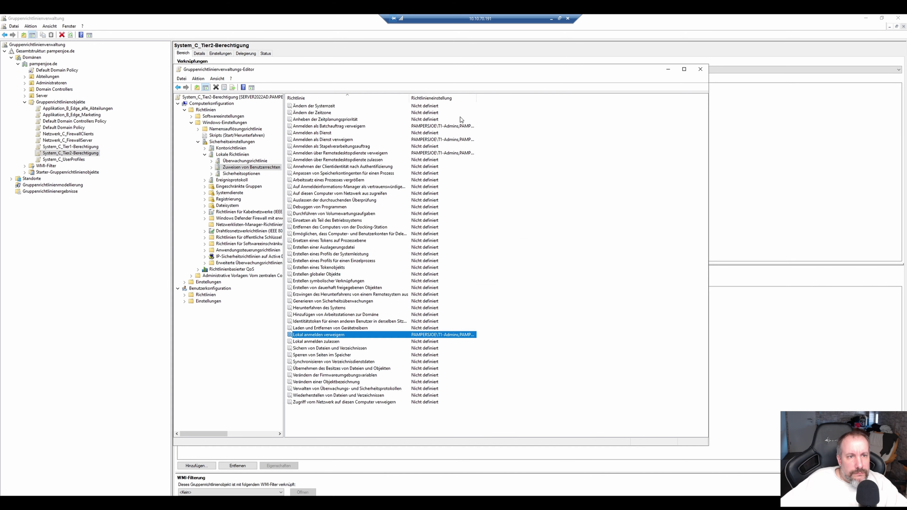
pyautogui.doubleClick(344, 402)
pyautogui.click(407, 284)
pyautogui.write('T0-Admins; T1-Admins')
pyautogui.click(481, 319)
pyautogui.press('Return')
pyautogui.press('Return')
pyautogui.click(442, 338)
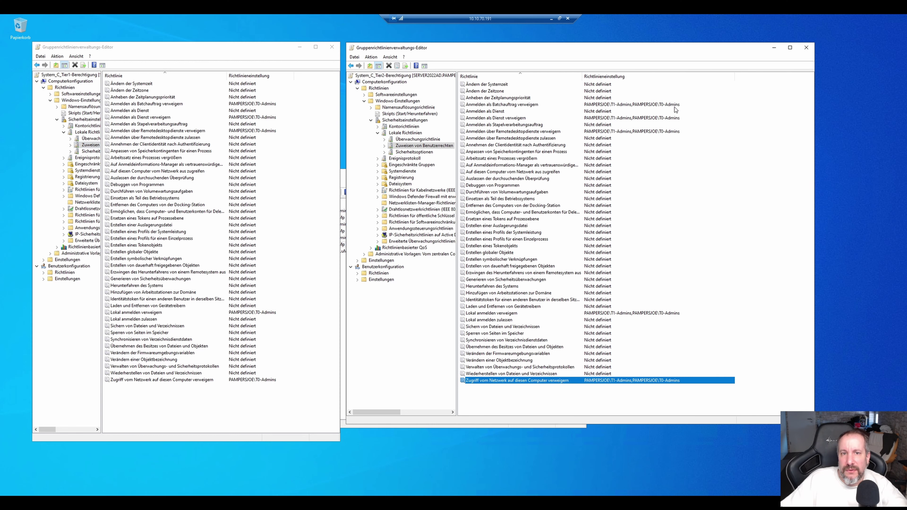
# Widen the setting column in both editors and compare the Remote Desktop, local and network deny entries.
pyautogui.doubleClick(650, 77)
pyautogui.click(534, 131)
pyautogui.click(607, 381)
pyautogui.click(341, 155)
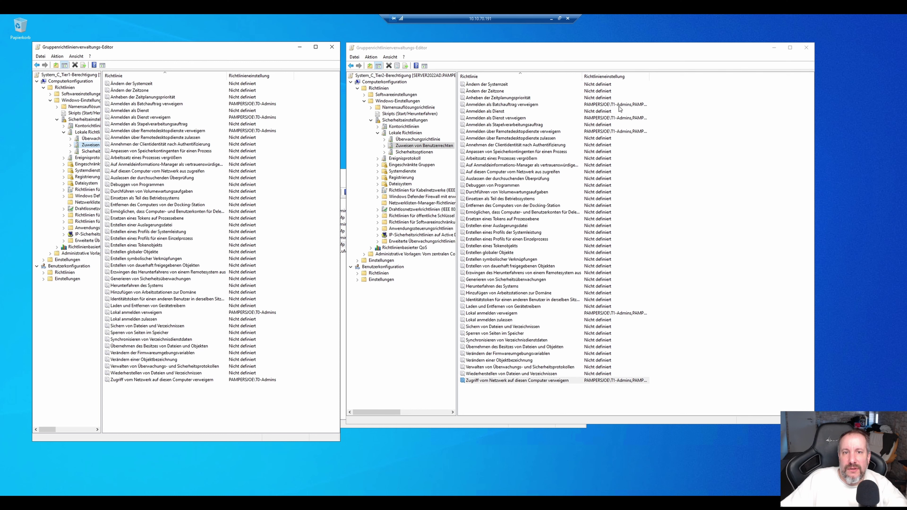
pyautogui.moveTo(650, 77); pyautogui.dragTo(735, 78)
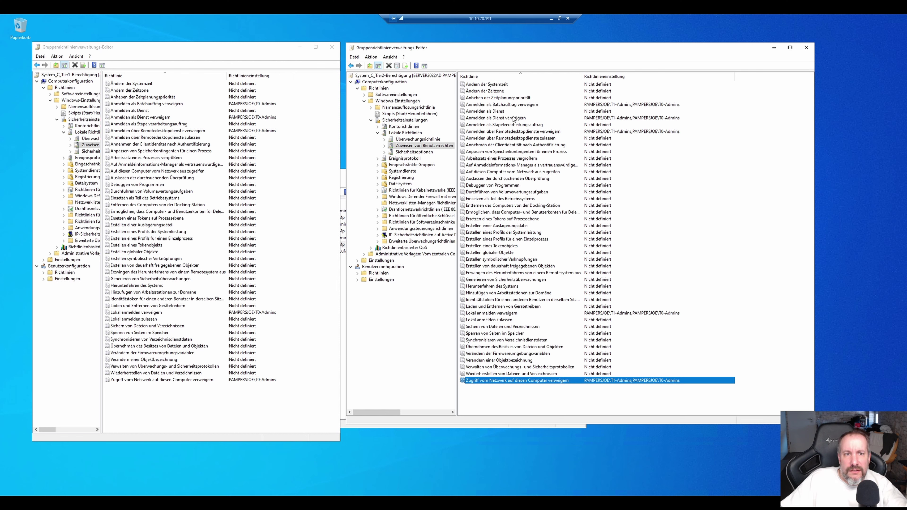
pyautogui.click(548, 132)
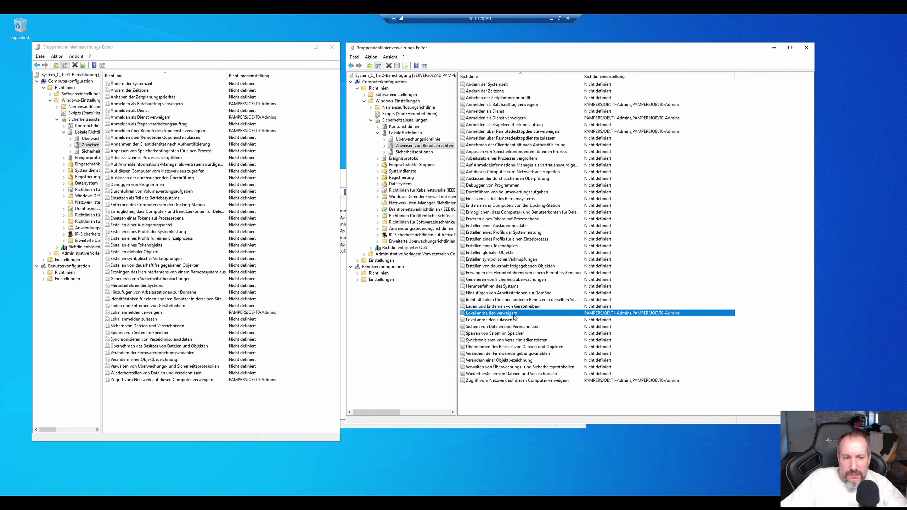
pyautogui.click(514, 314)
pyautogui.click(529, 380)
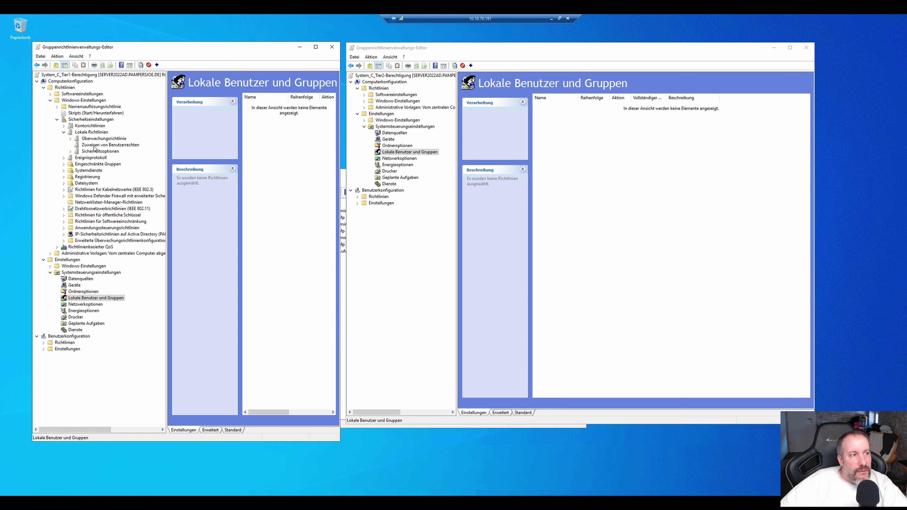
# Collapse the Tier1 tree from Lokale Richtlinien up to Richtlinien, then select Lokale Benutzer und Gruppen.
pyautogui.click(109, 146)
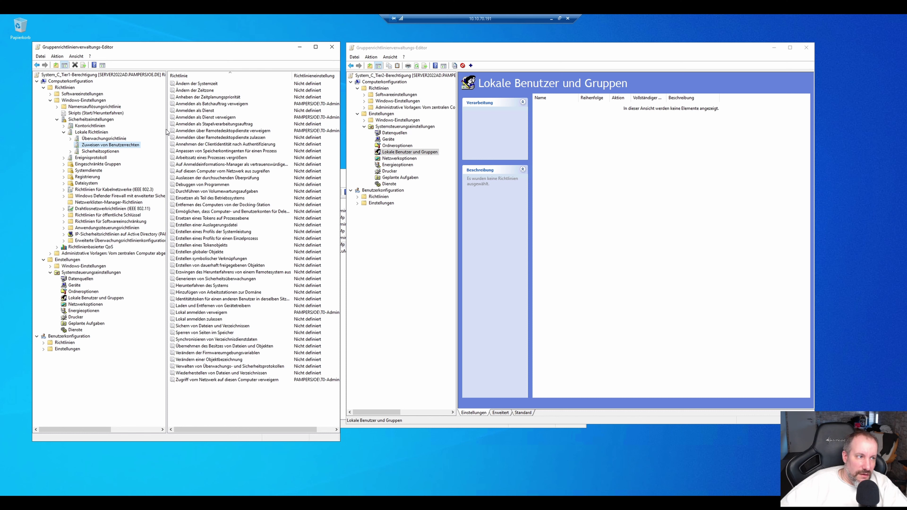
pyautogui.click(64, 132)
pyautogui.click(57, 120)
pyautogui.click(50, 101)
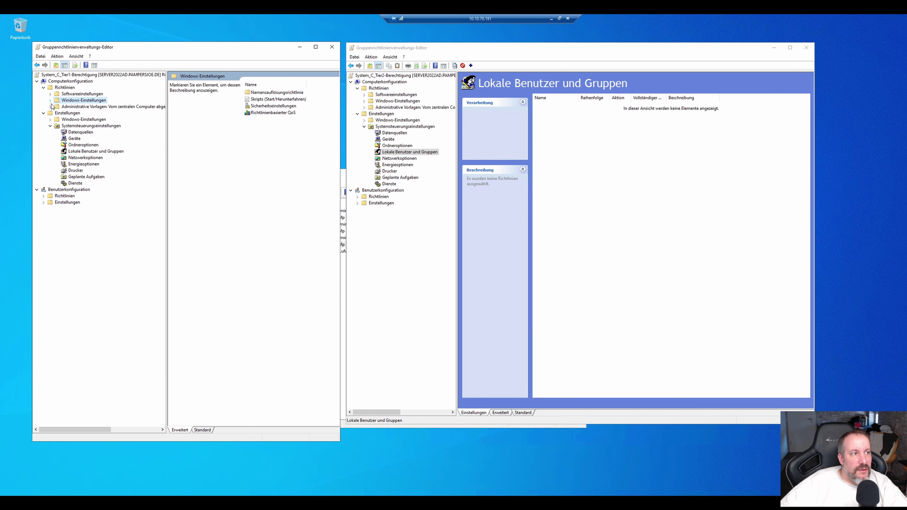
pyautogui.click(44, 88)
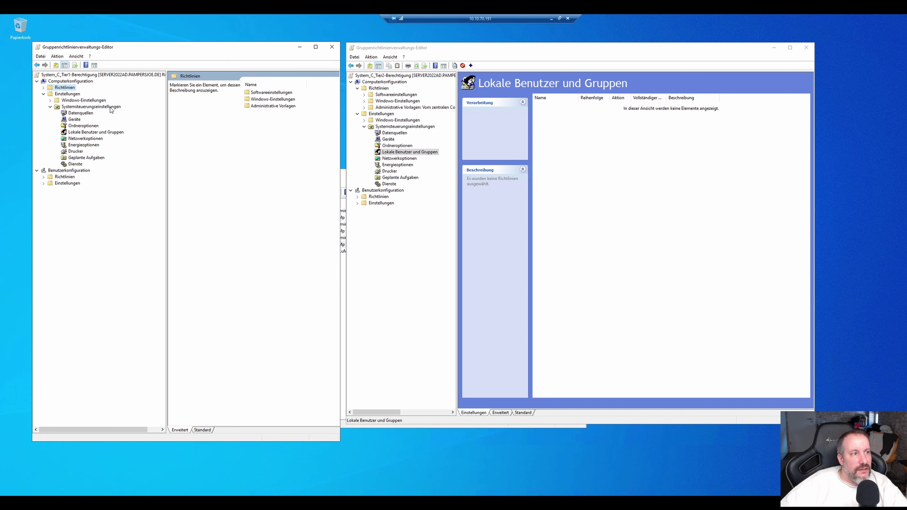
pyautogui.click(86, 133)
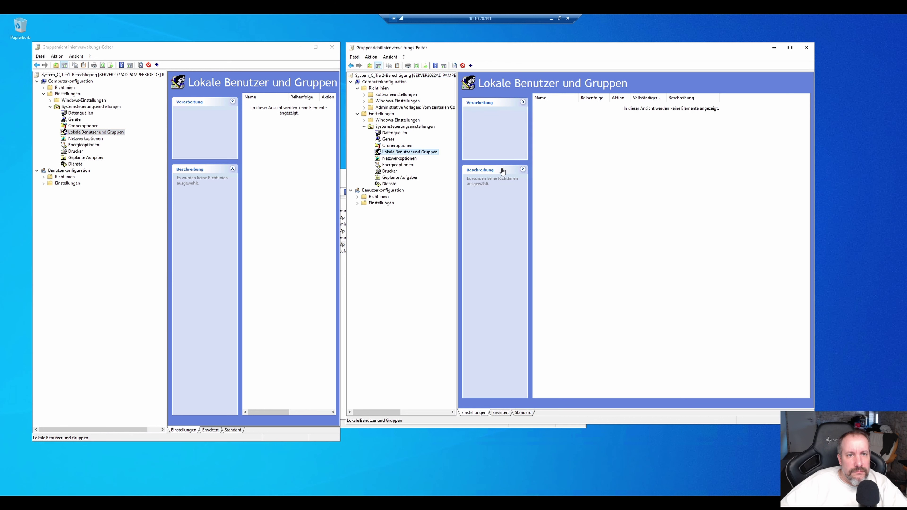
# Add a Tier2 local group item for Administratoren (integriert) with T2-Admins as member.
pyautogui.rightClick(593, 182)
pyautogui.moveTo(628, 185)
pyautogui.click(696, 196)
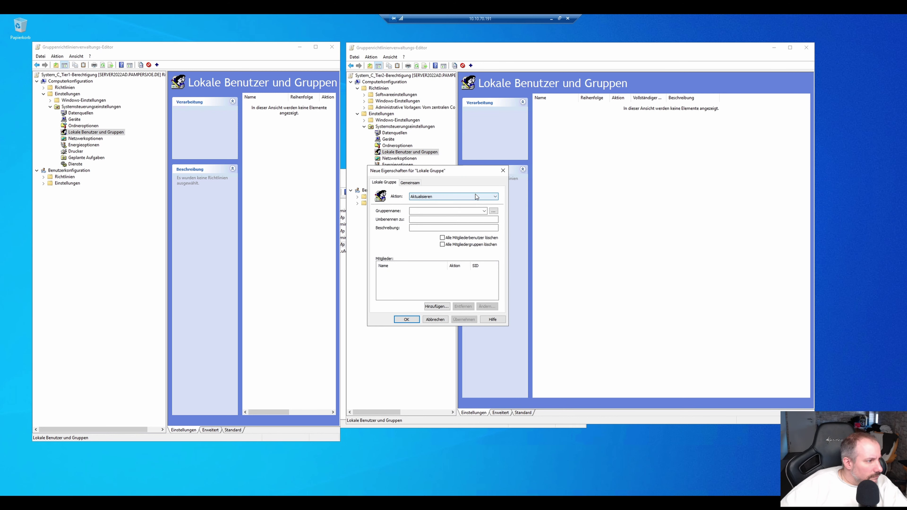
pyautogui.click(484, 211)
pyautogui.click(446, 217)
pyautogui.click(437, 306)
pyautogui.click(490, 239)
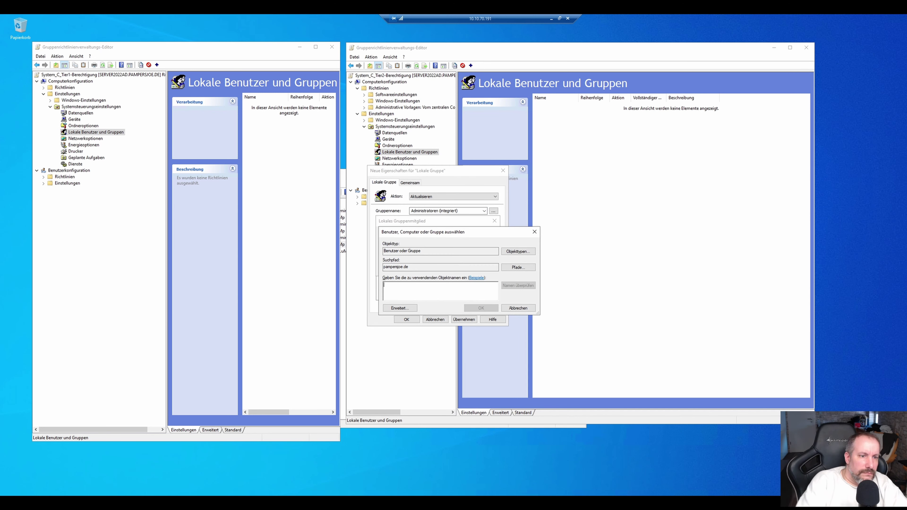
pyautogui.click(518, 268)
pyautogui.doubleClick(413, 300)
pyautogui.click(452, 276)
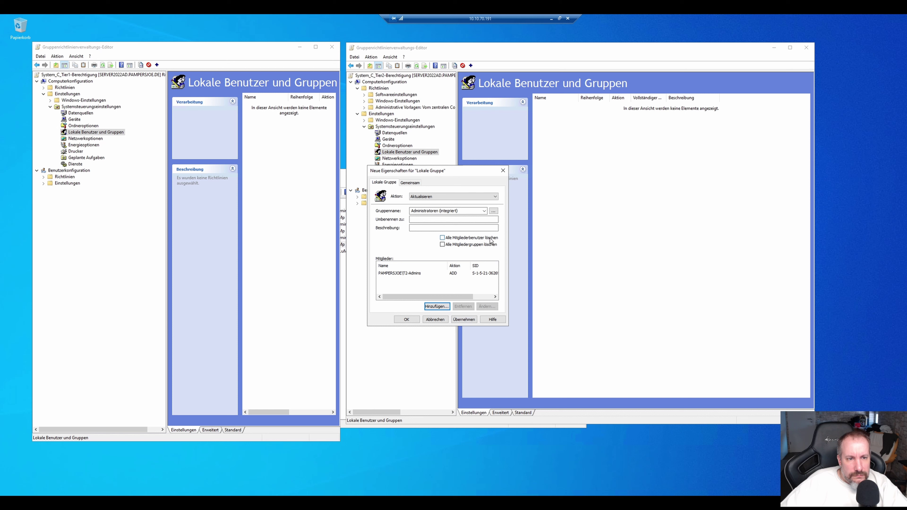
pyautogui.click(406, 319)
# Create a new Tier1 local group item and choose Administratoren (integriert).
pyautogui.rightClick(254, 139)
pyautogui.click(266, 142)
pyautogui.click(343, 151)
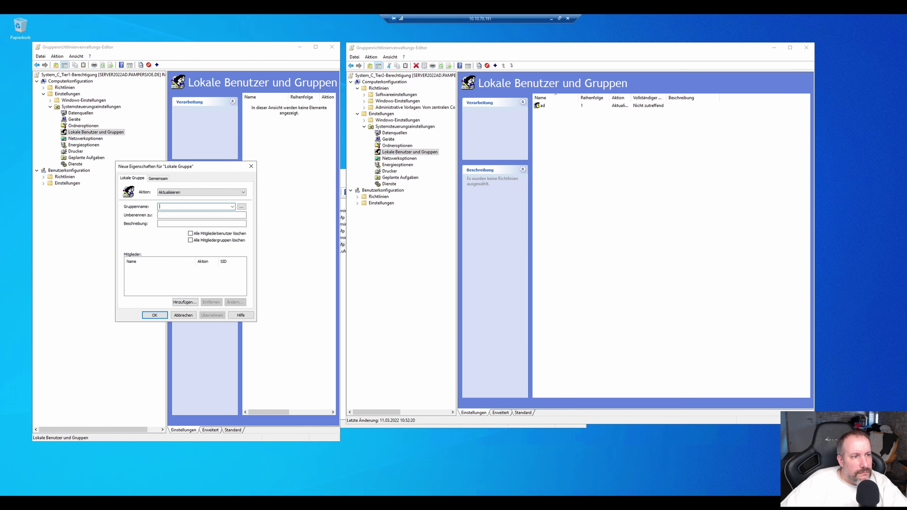
pyautogui.write('ad')
pyautogui.click(155, 315)
pyautogui.doubleClick(254, 105)
pyautogui.write('a')
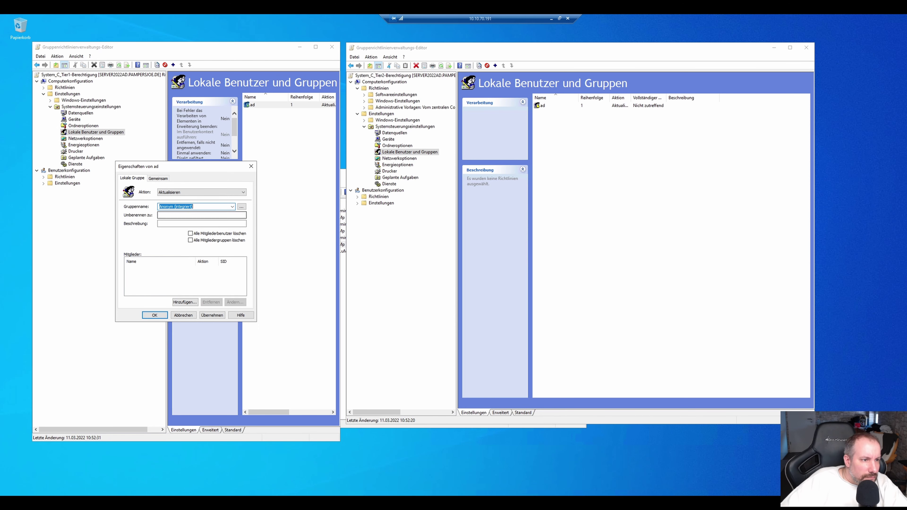
pyautogui.hotkey('alt', 'Down')
pyautogui.click(182, 255)
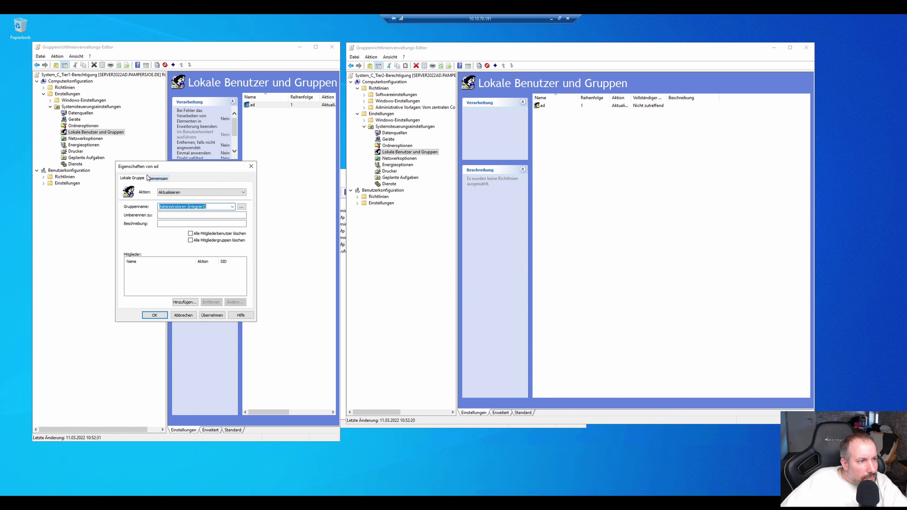
# Add T1-Admins as a member of the Tier1 Administratoren group and save the item.
pyautogui.click(183, 305)
pyautogui.write('t1')
pyautogui.click(237, 239)
pyautogui.doubleClick(151, 290)
pyautogui.press('Return')
pyautogui.click(203, 286)
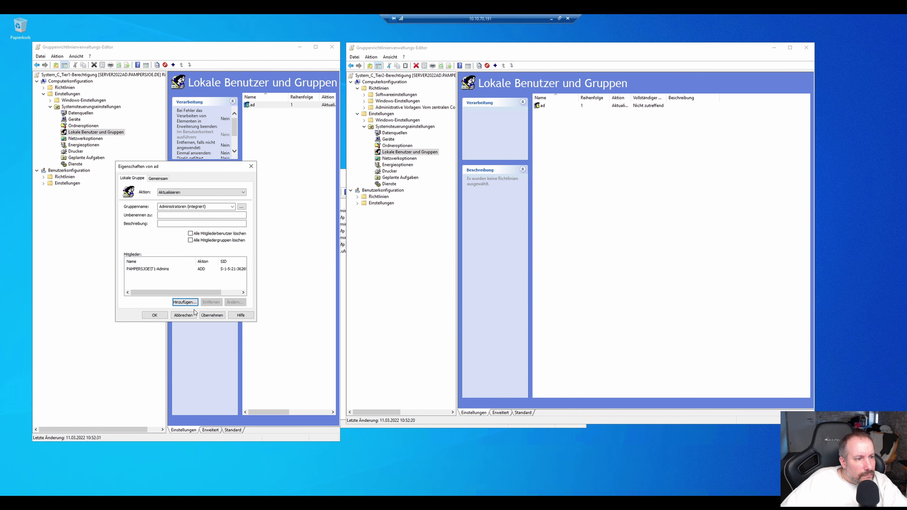
pyautogui.click(213, 318)
pyautogui.click(155, 316)
# Place the Tier1 and Tier2 editors side by side and review both Administratoren items' T1-/T2-Admins members.
pyautogui.doubleClick(541, 106)
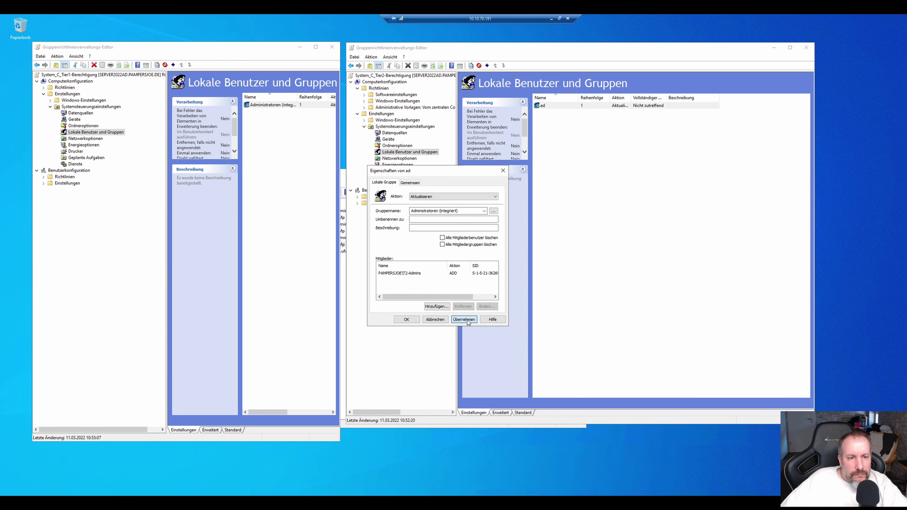
pyautogui.moveTo(340, 120); pyautogui.dragTo(477, 121)
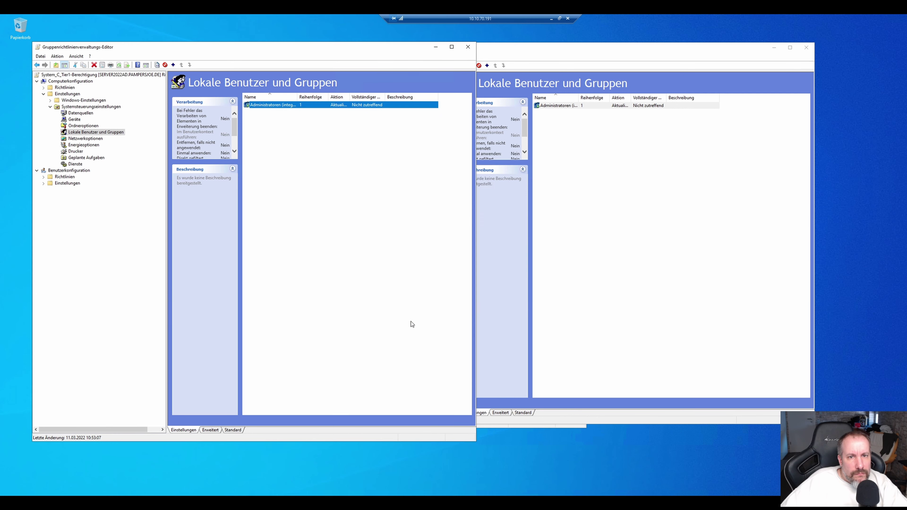
pyautogui.moveTo(372, 49); pyautogui.dragTo(432, 51)
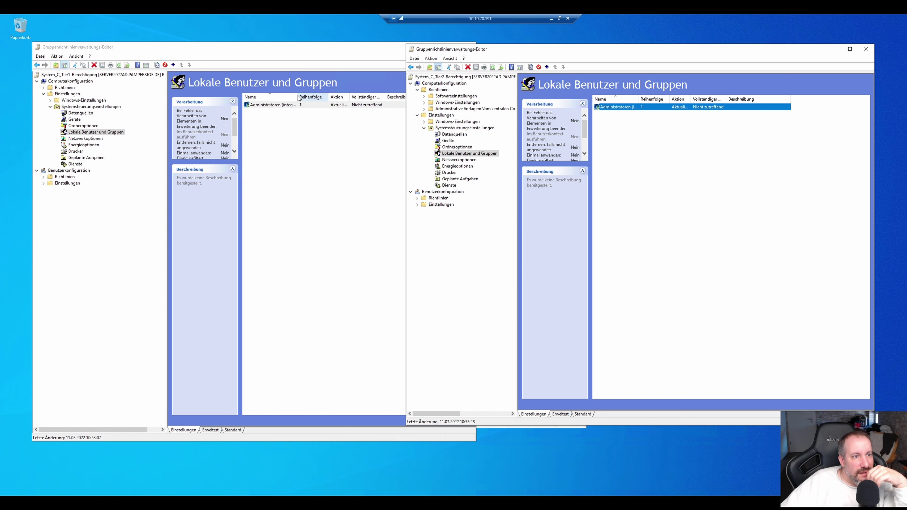
pyautogui.doubleClick(273, 105)
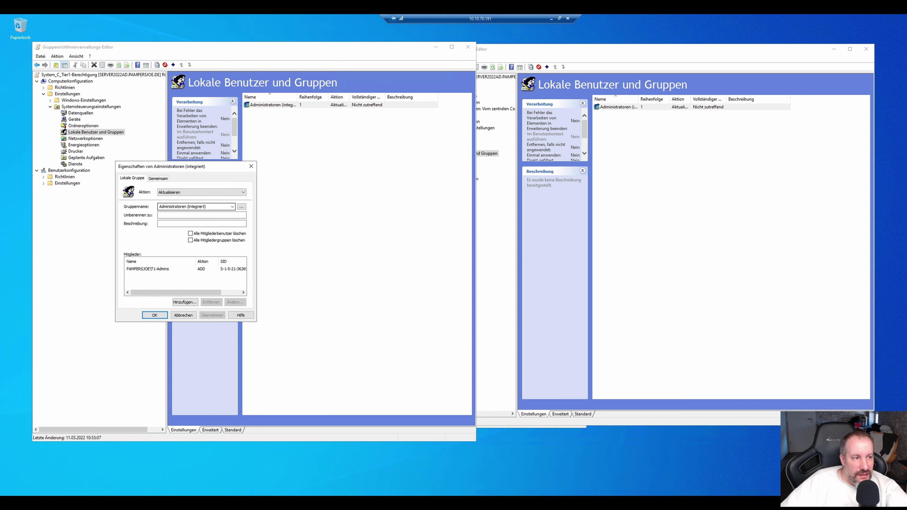
pyautogui.click(140, 272)
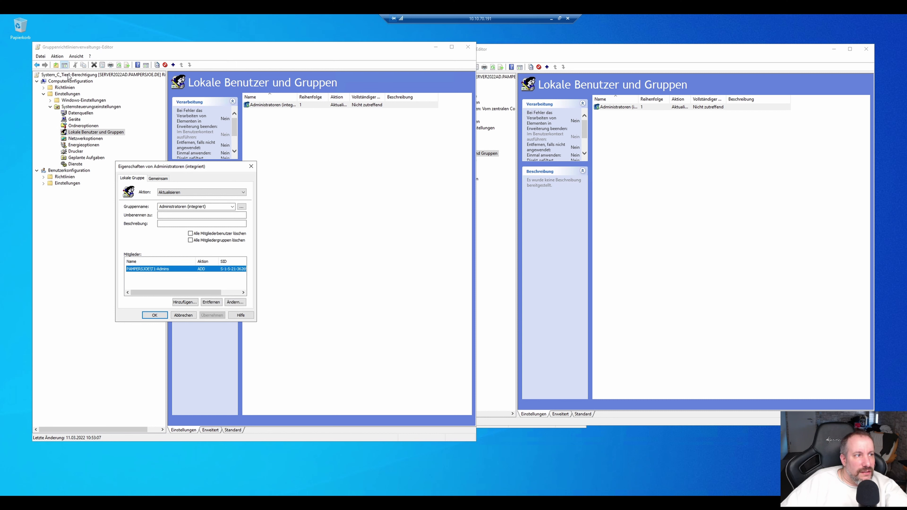
pyautogui.click(156, 315)
pyautogui.doubleClick(617, 108)
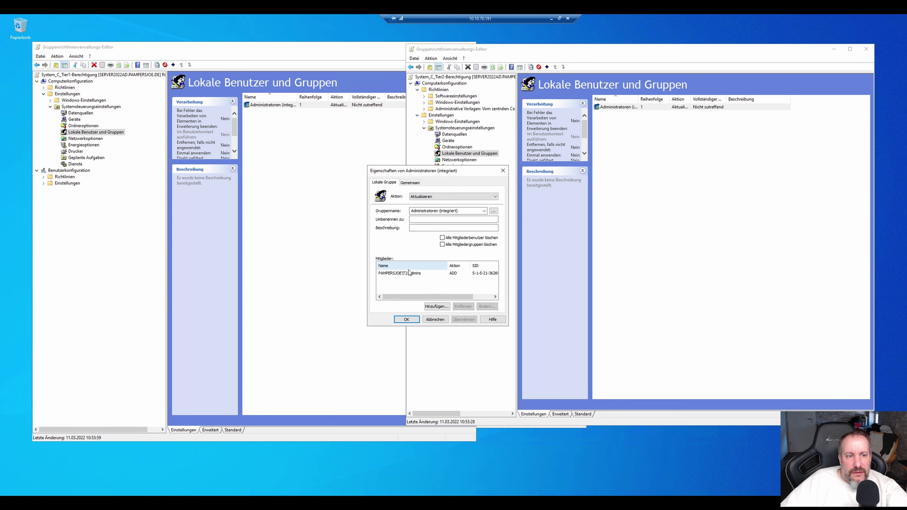
pyautogui.click(406, 319)
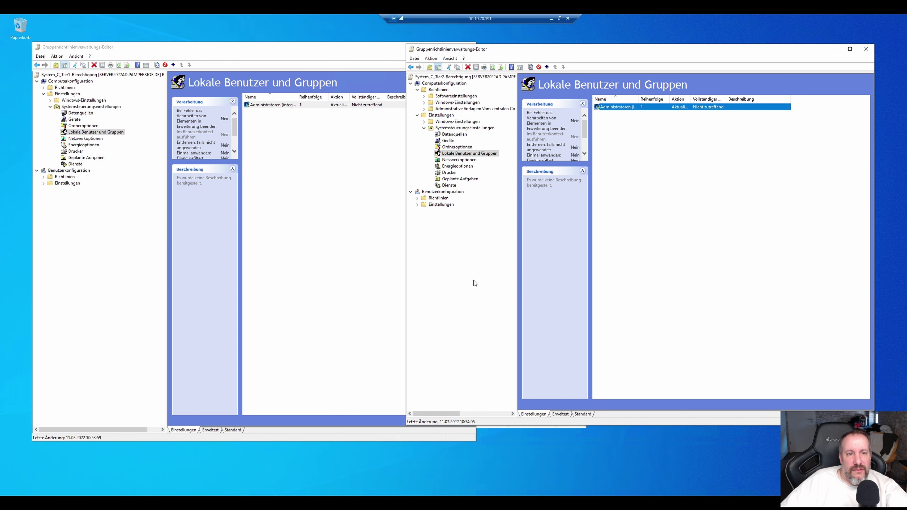
pyautogui.click(691, 189)
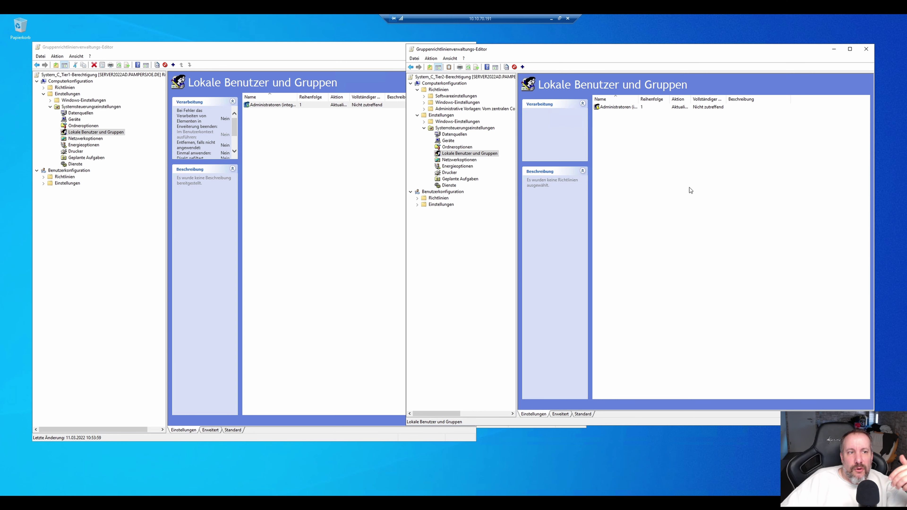
# Reopen the Tier2 Administratoren (integriert) group item to review it.
pyautogui.doubleClick(624, 110)
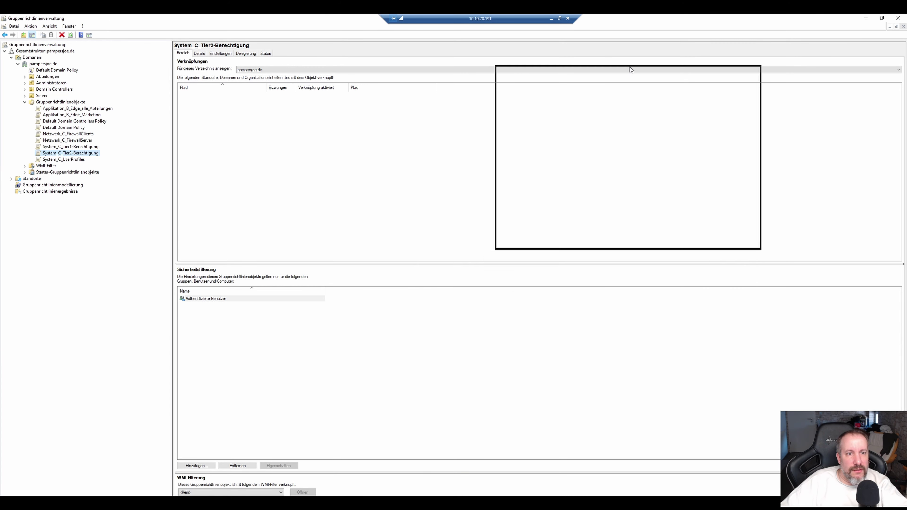
# Snap Group Policy Management right and Active Directory Users and Computers left, showing the OUs under Abteilungen.
pyautogui.moveTo(620, 39); pyautogui.dragTo(616, 42)
pyautogui.press('super+Right')
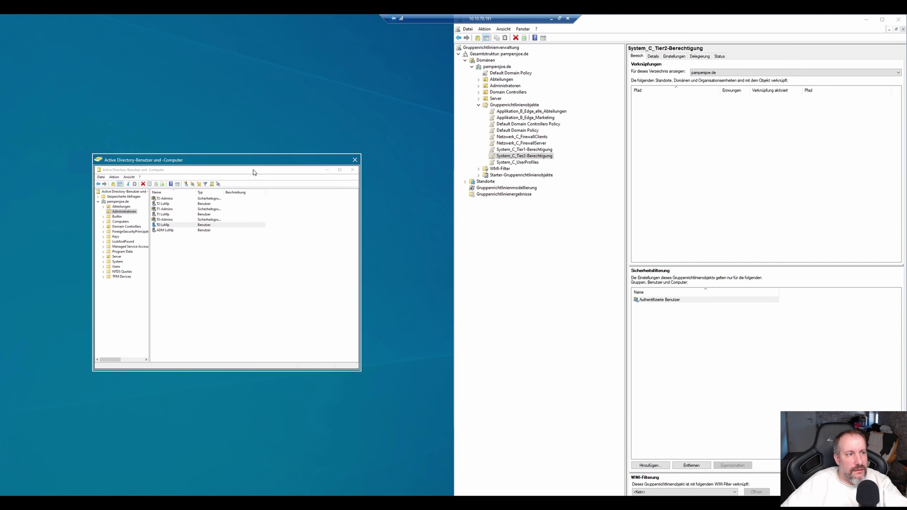
pyautogui.click(276, 174)
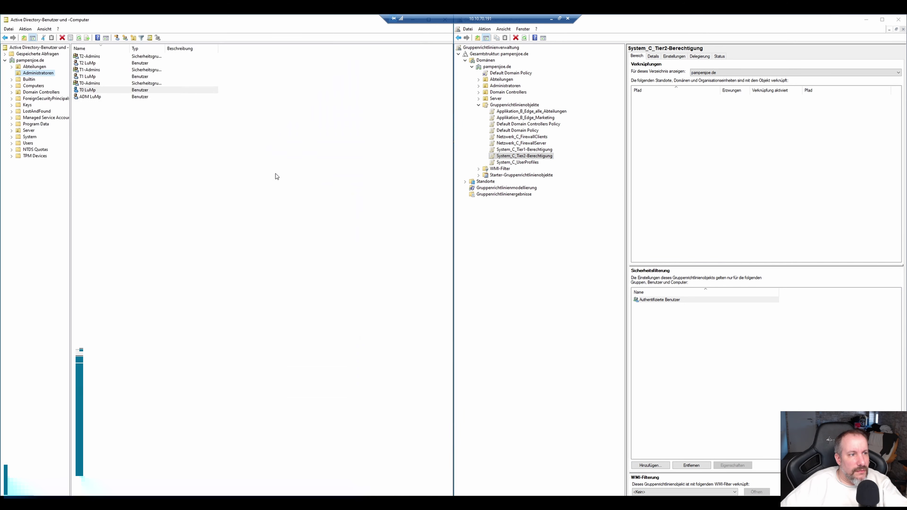
pyautogui.click(110, 137)
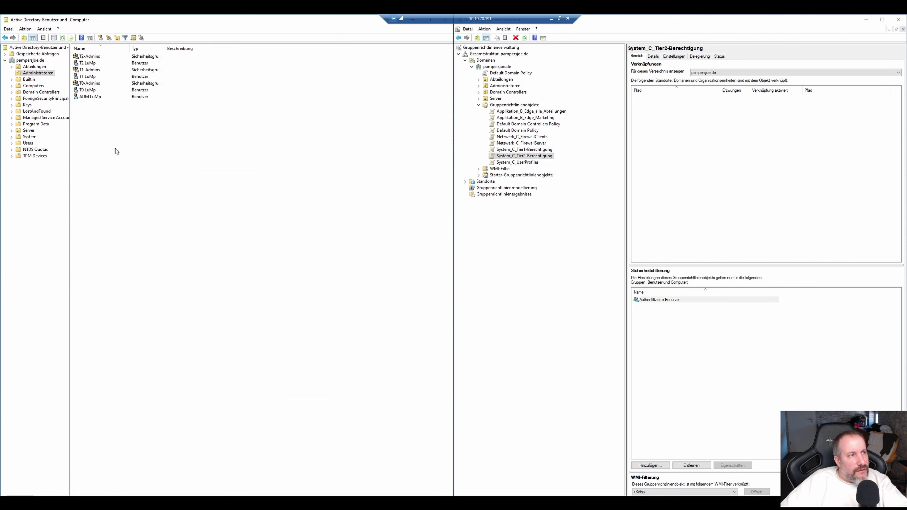
pyautogui.click(12, 67)
pyautogui.click(35, 66)
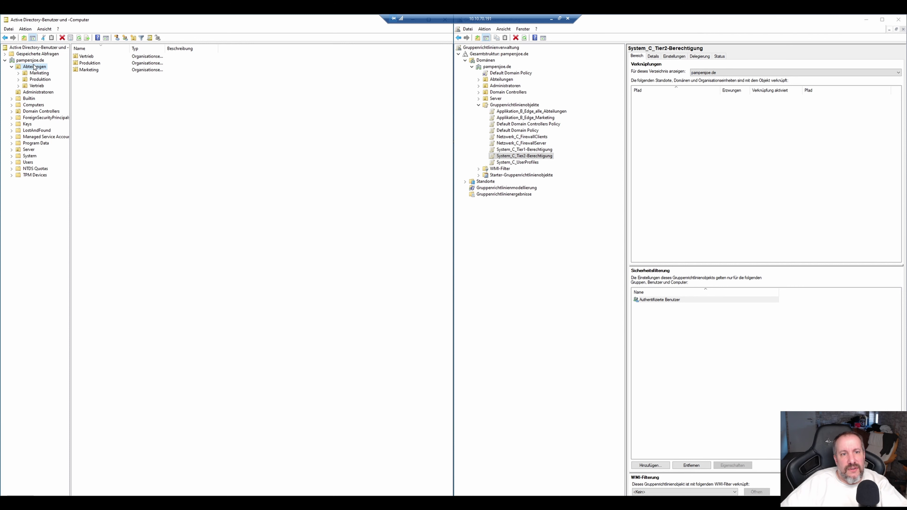
pyautogui.click(529, 157)
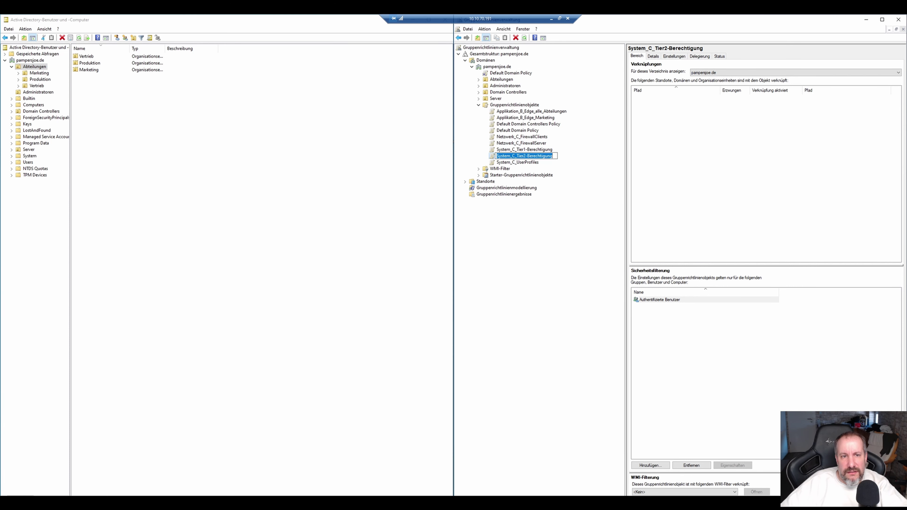
pyautogui.click(552, 219)
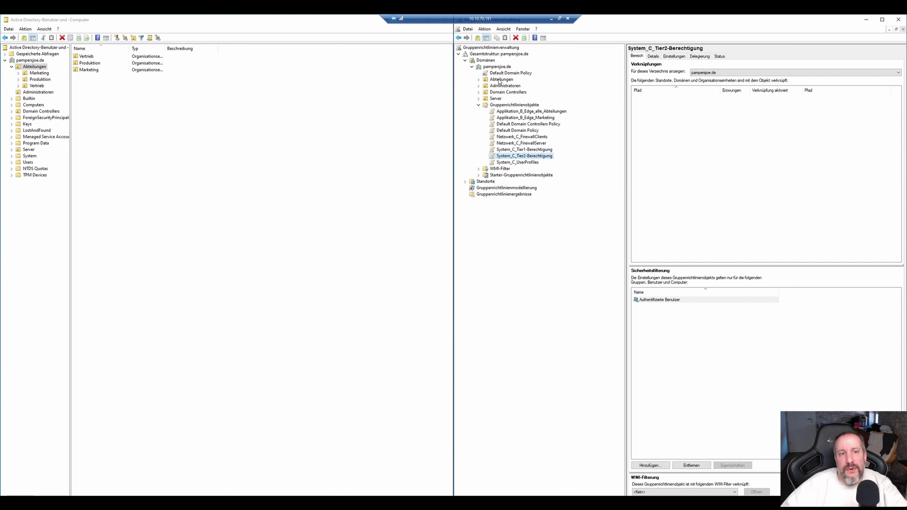
# Link System_C_Tier2-Berechtigung to the Abteilungen OU and view the new link.
pyautogui.rightClick(500, 82)
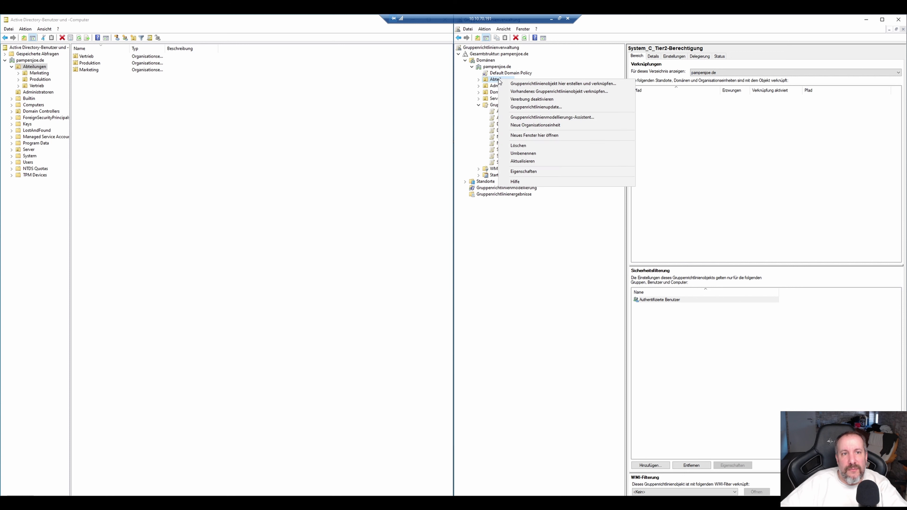
pyautogui.click(512, 92)
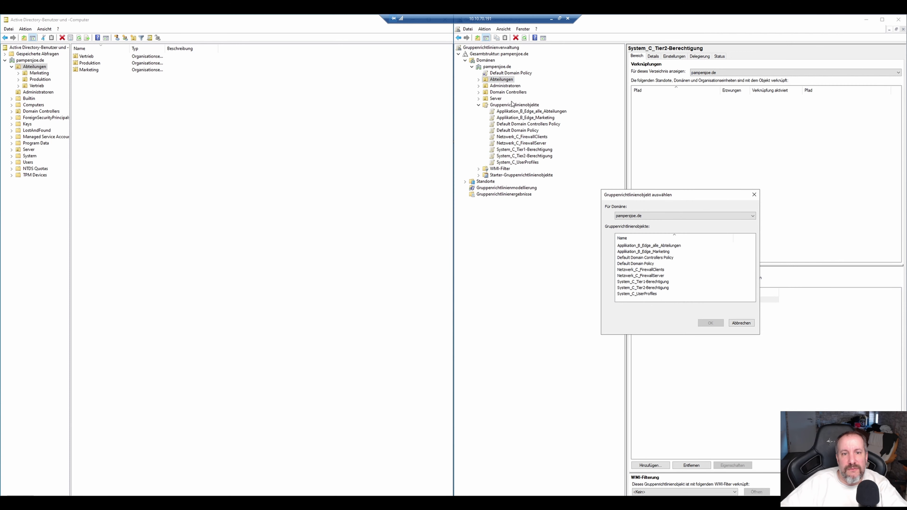
pyautogui.click(648, 288)
pyautogui.click(711, 323)
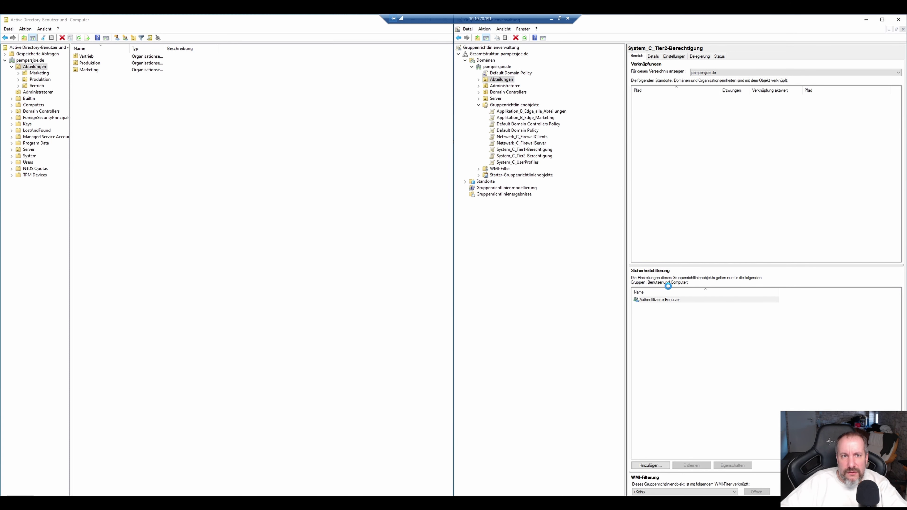
pyautogui.click(479, 80)
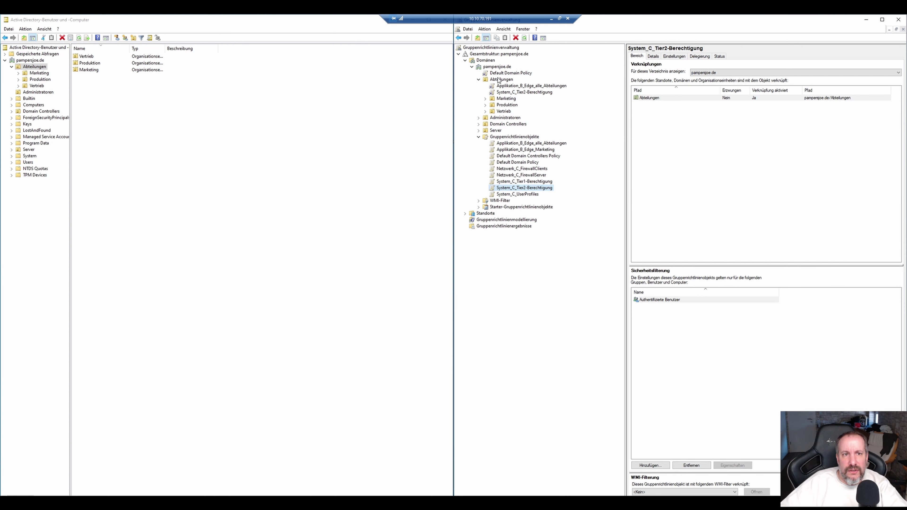
pyautogui.click(522, 92)
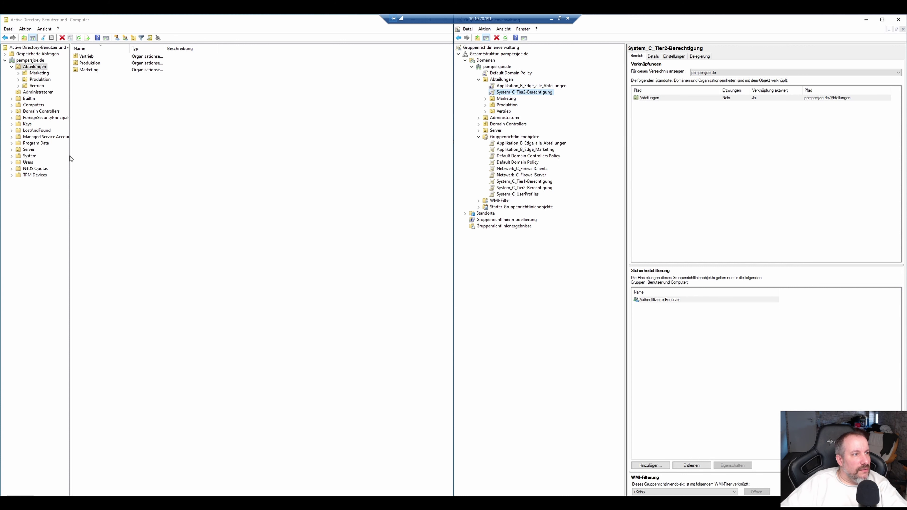
# Check the computers in the Server > Exchange and Service OUs in Active Directory Users and Computers.
pyautogui.click(12, 149)
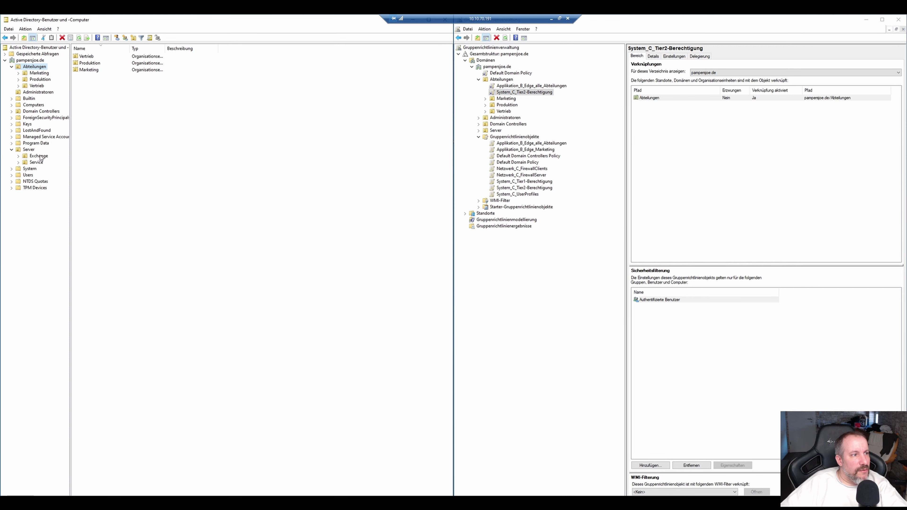
pyautogui.click(29, 150)
pyautogui.click(41, 157)
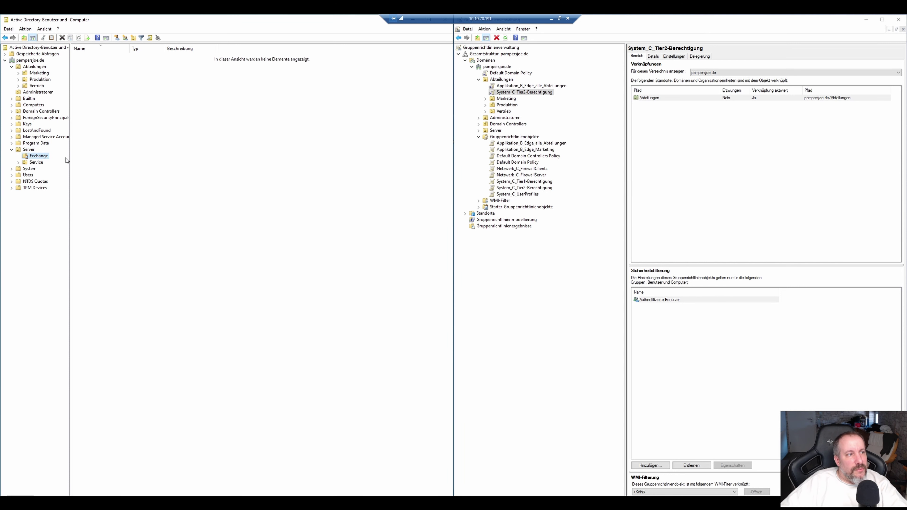
pyautogui.click(35, 162)
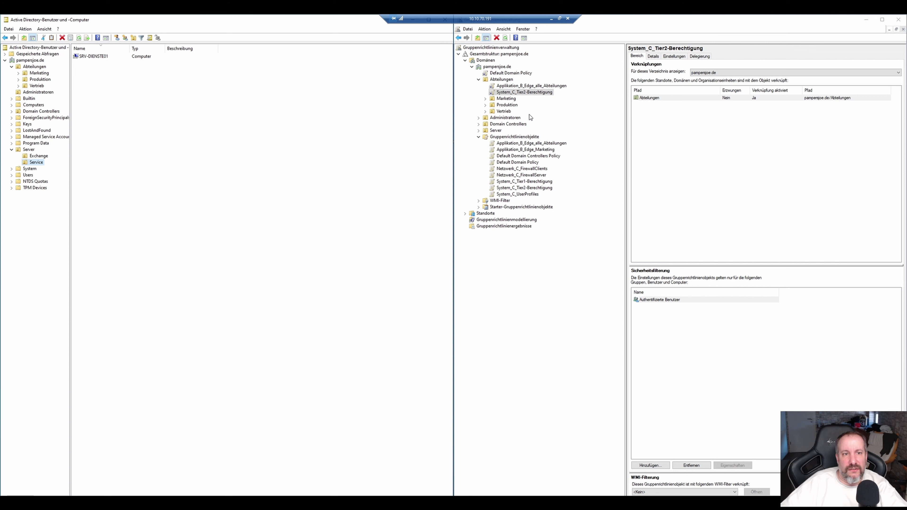
# Link System_C_Tier1-Berechtigung to the Server > Service OU.
pyautogui.click(479, 131)
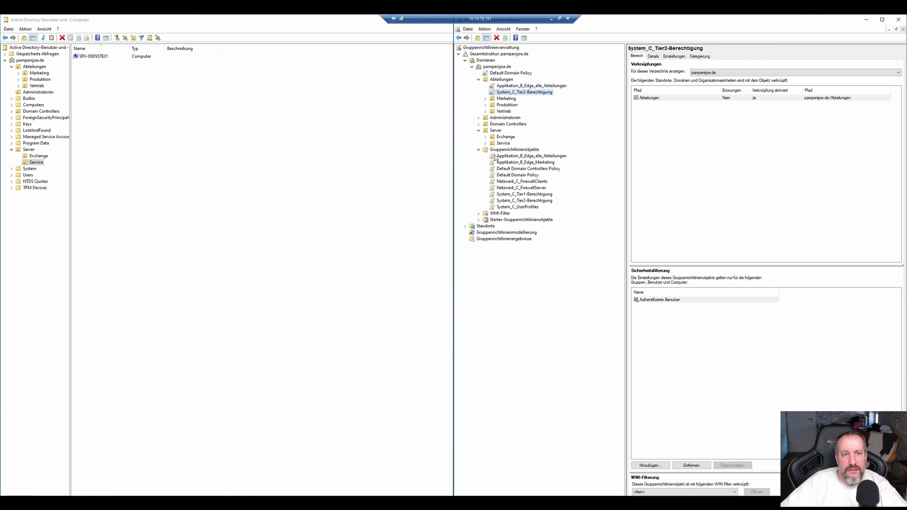
pyautogui.rightClick(498, 145)
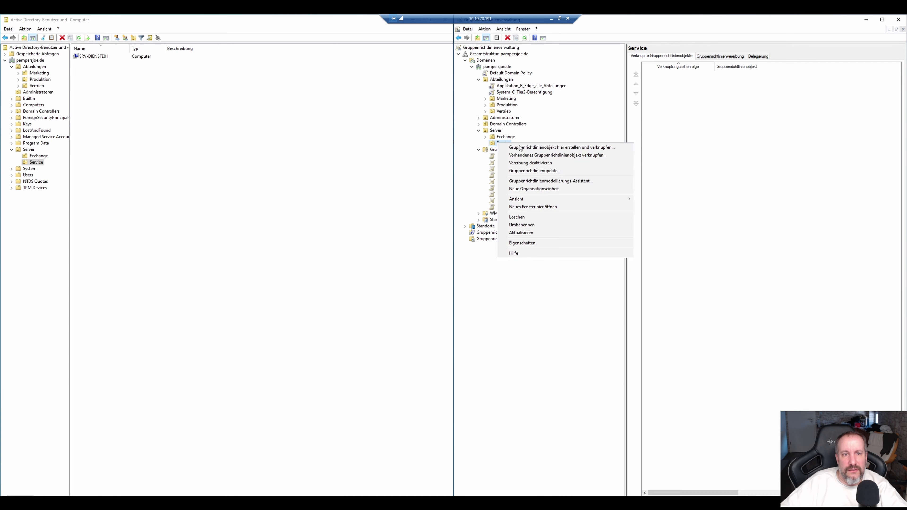
pyautogui.click(526, 157)
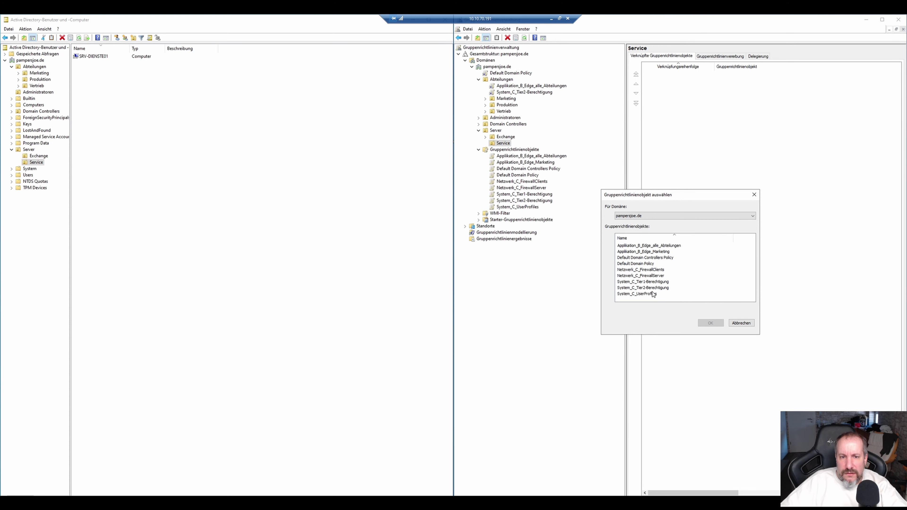
pyautogui.click(655, 282)
pyautogui.click(710, 324)
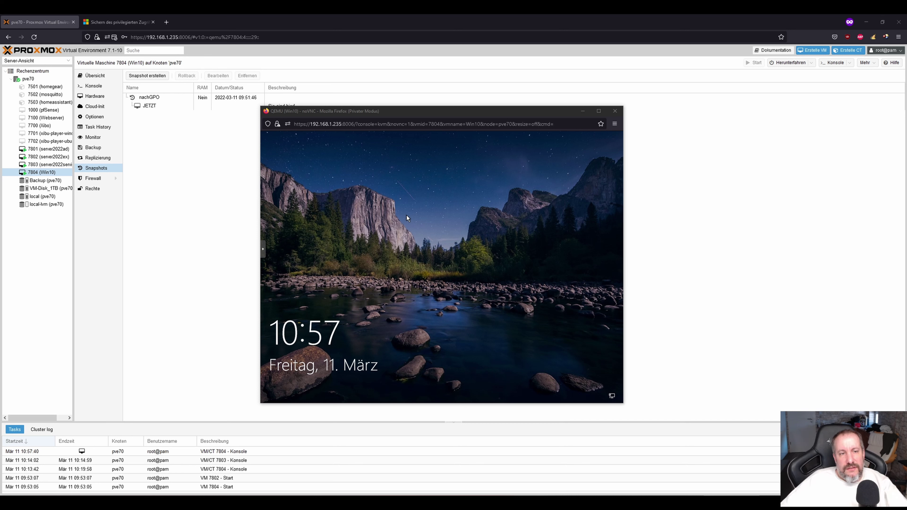
# Sign in to the Windows 10 VM's console with the admin account and its password.
pyautogui.click(341, 239)
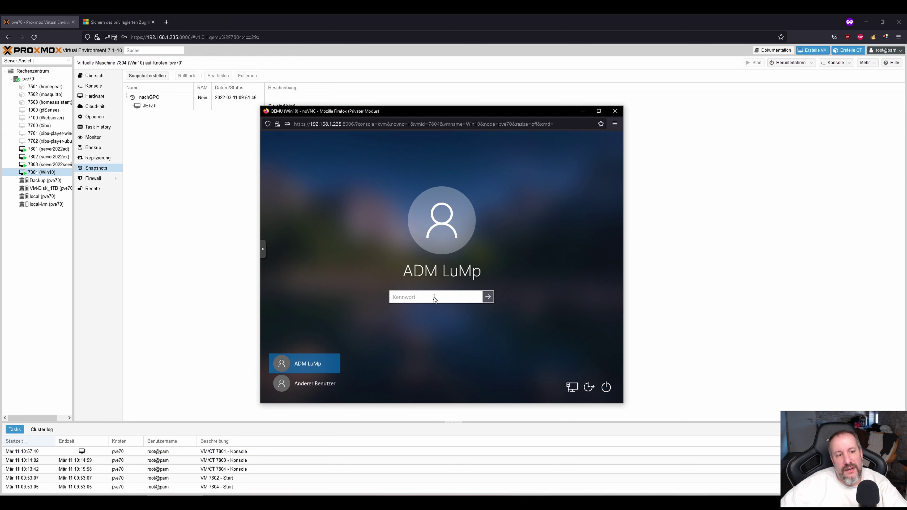
pyautogui.click(332, 388)
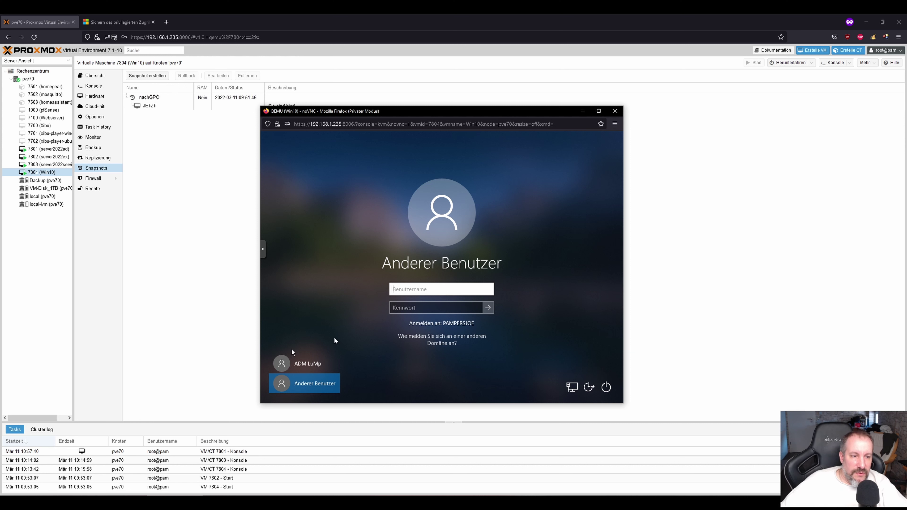
pyautogui.click(314, 366)
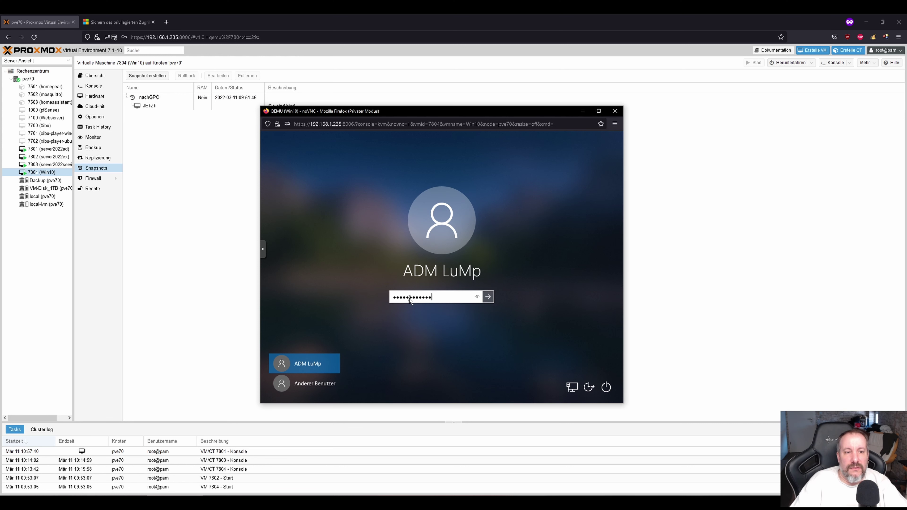
pyautogui.press('Return')
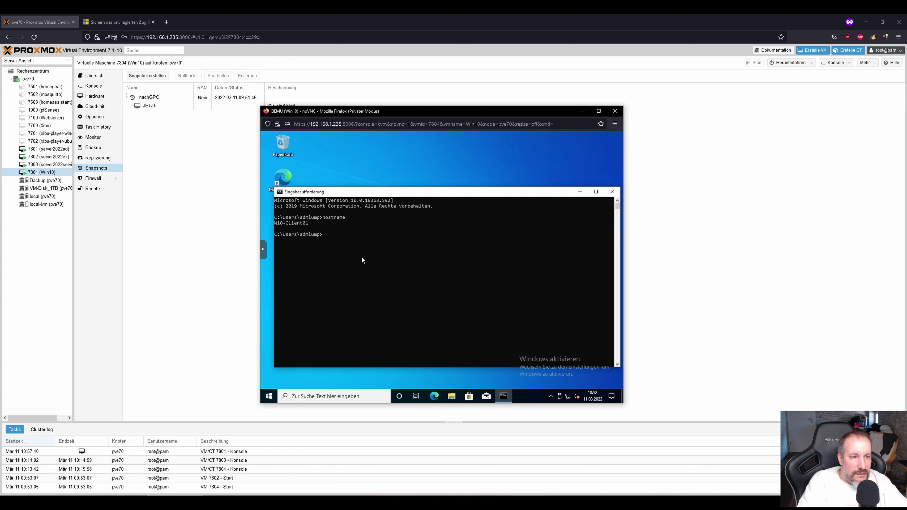
# Try gpresult in the old prompt, close it, and open a new Command Prompt as administrator.
pyautogui.write('gpu')
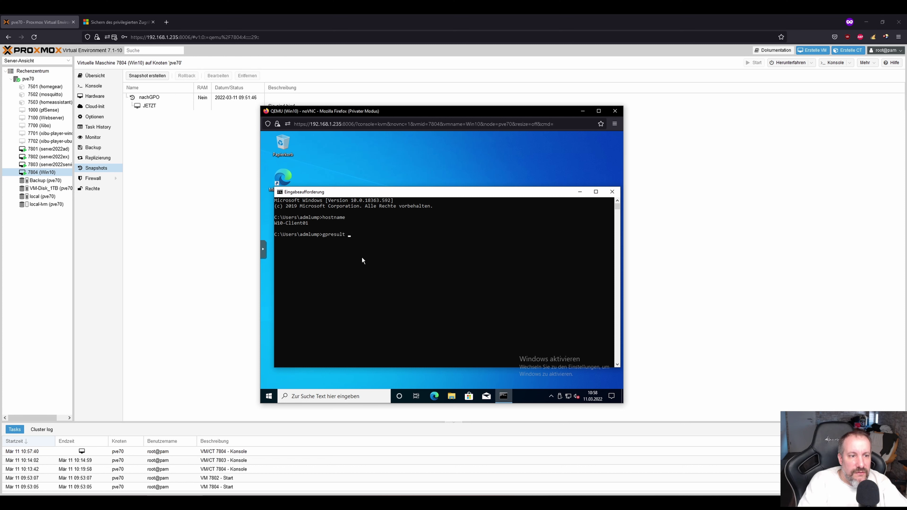
pyautogui.write('esult -')
pyautogui.write('r')
pyautogui.press('Return')
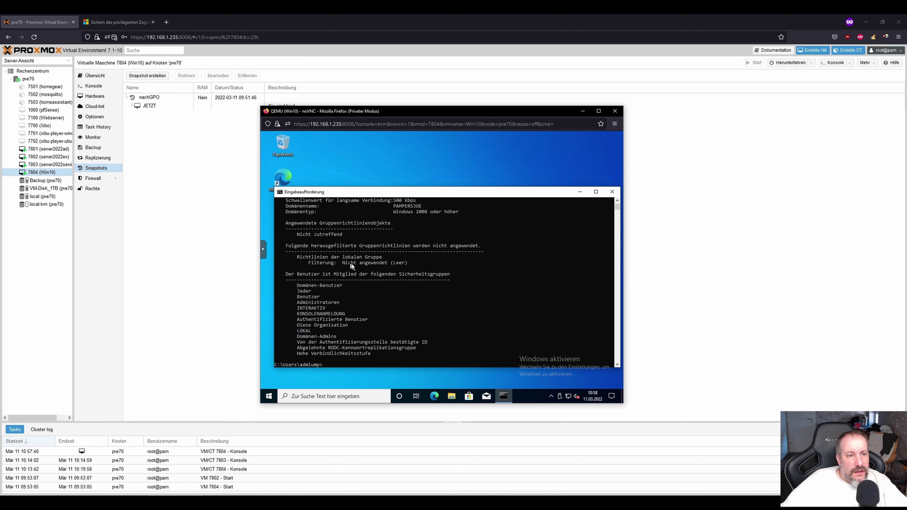
pyautogui.scroll(3, 355, 240)
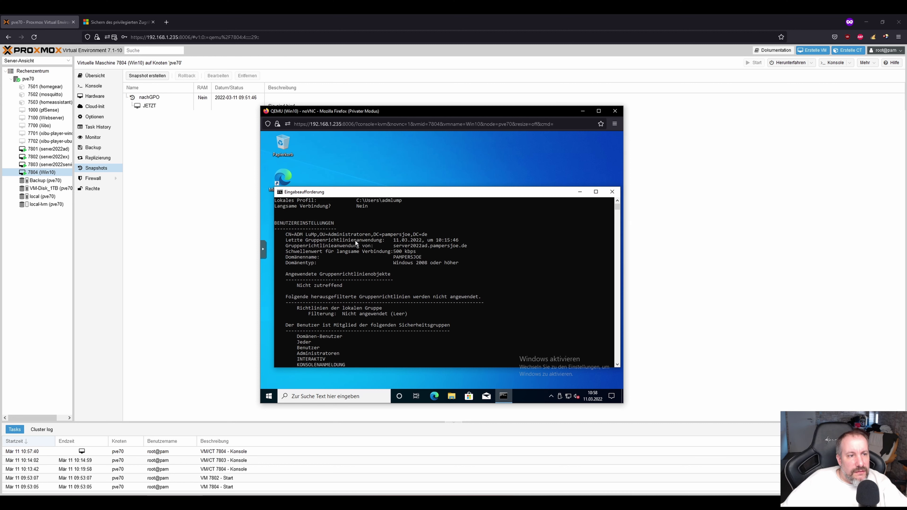
pyautogui.click(611, 192)
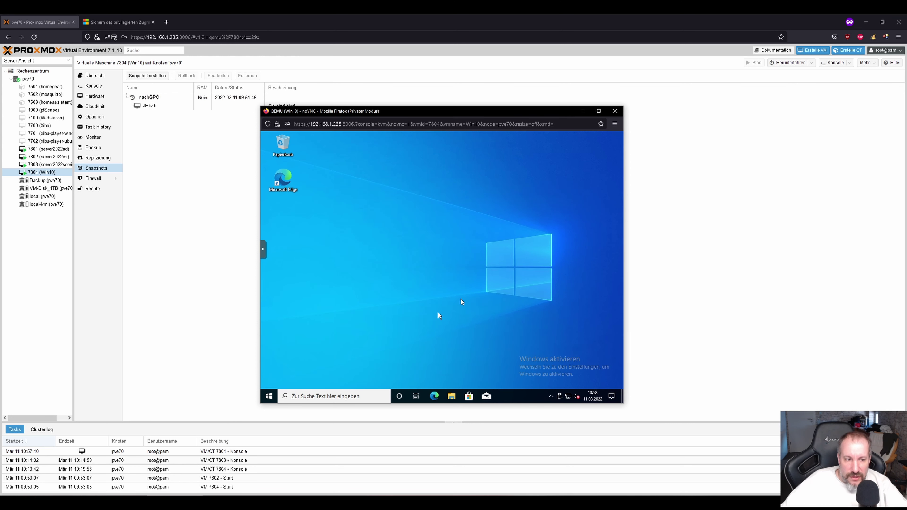
pyautogui.click(356, 396)
pyautogui.write('c')
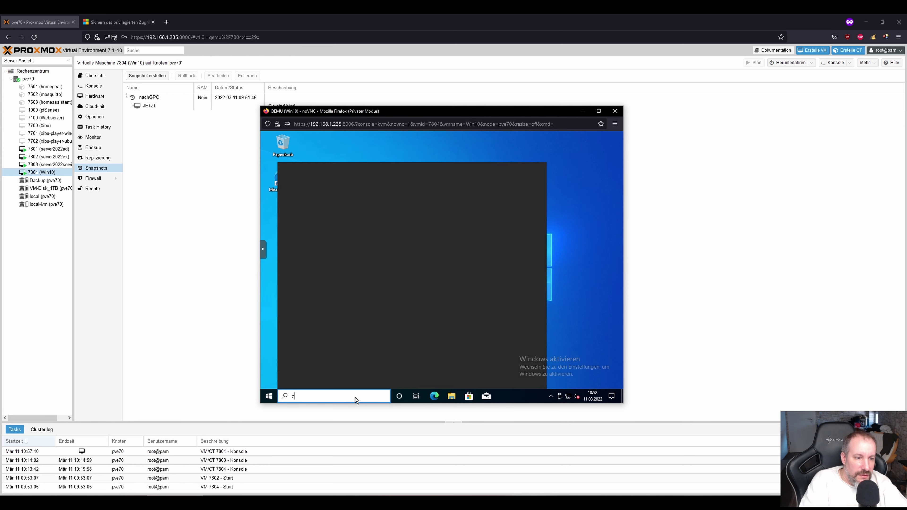
pyautogui.write('md')
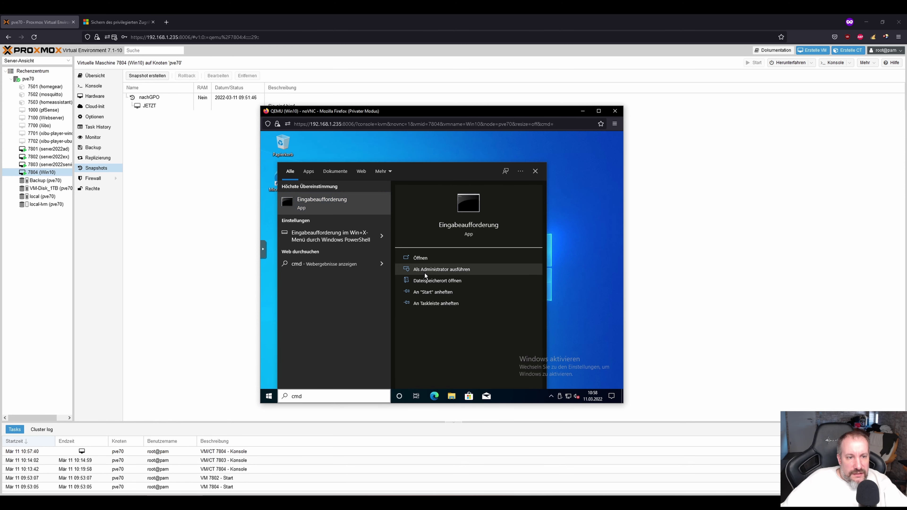
pyautogui.click(425, 273)
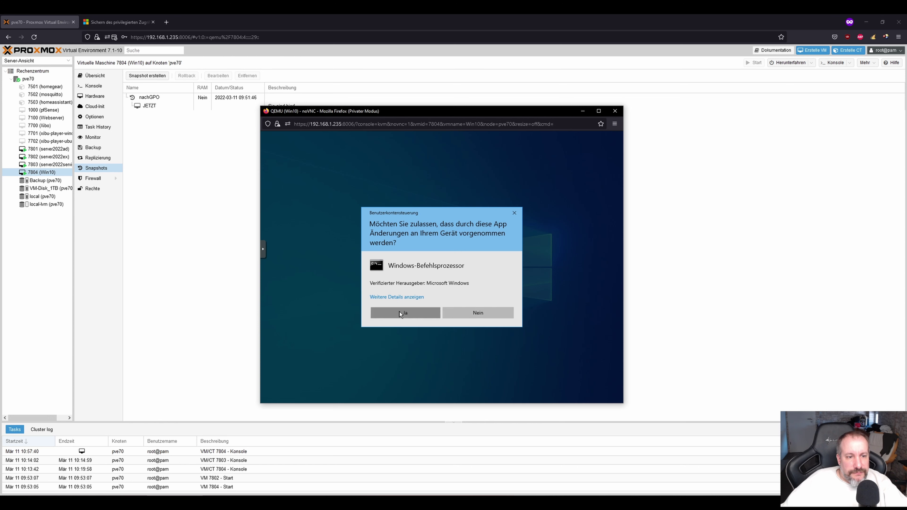
pyautogui.click(400, 313)
# Run gpresult /r and review the report, which applies only Default Domain Policy.
pyautogui.write('gp')
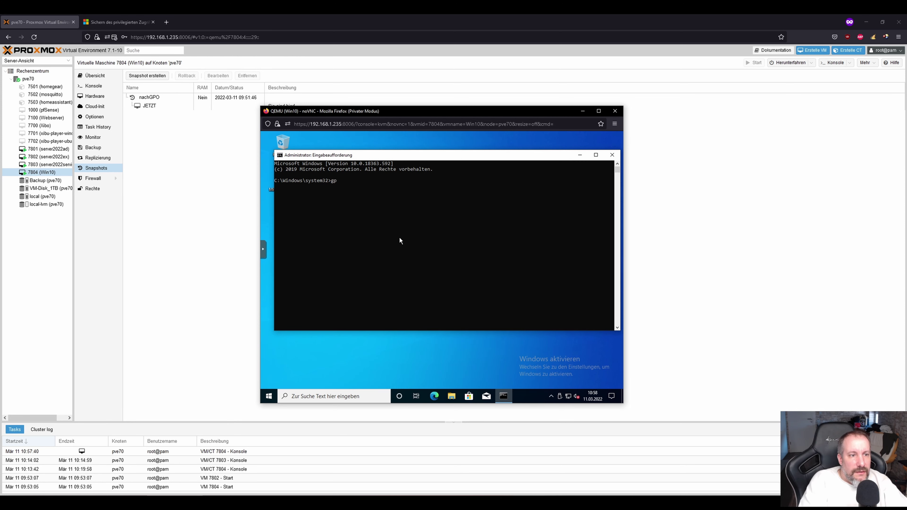
pyautogui.write('result /r')
pyautogui.press('Return')
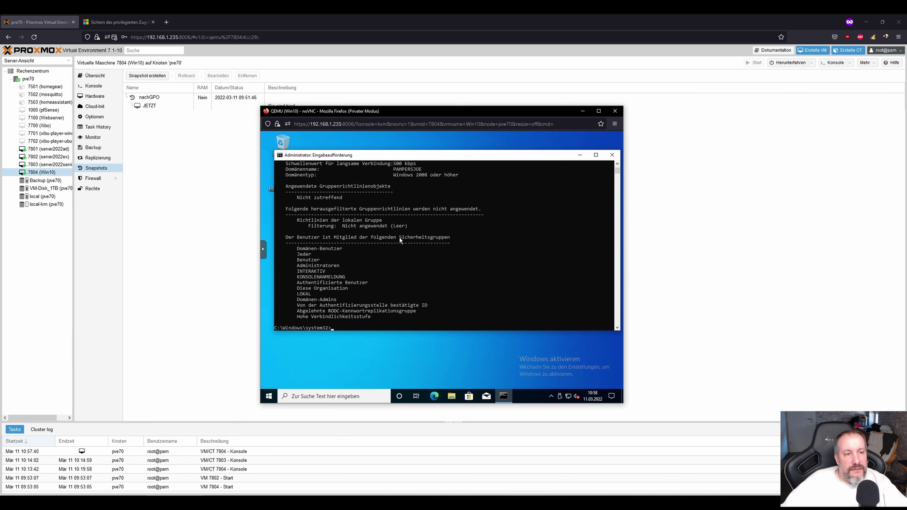
pyautogui.scroll(5, 348, 241)
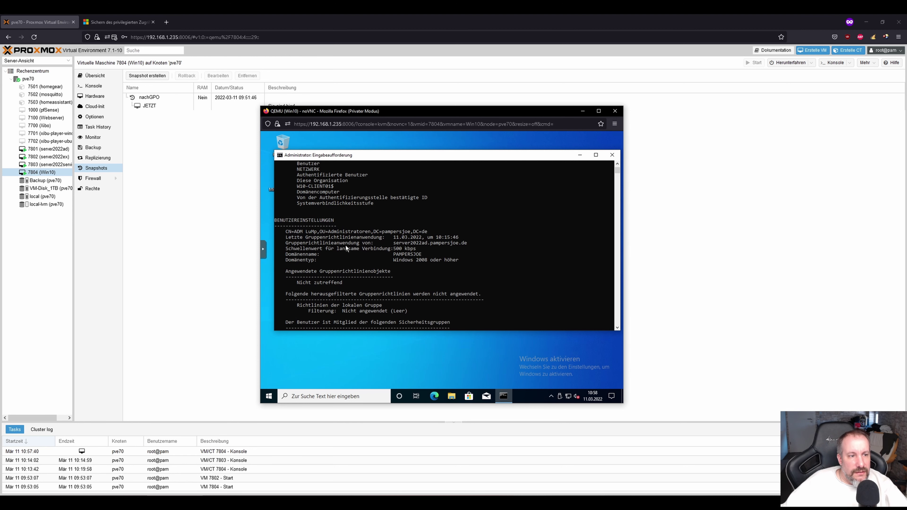
pyautogui.scroll(6, 346, 245)
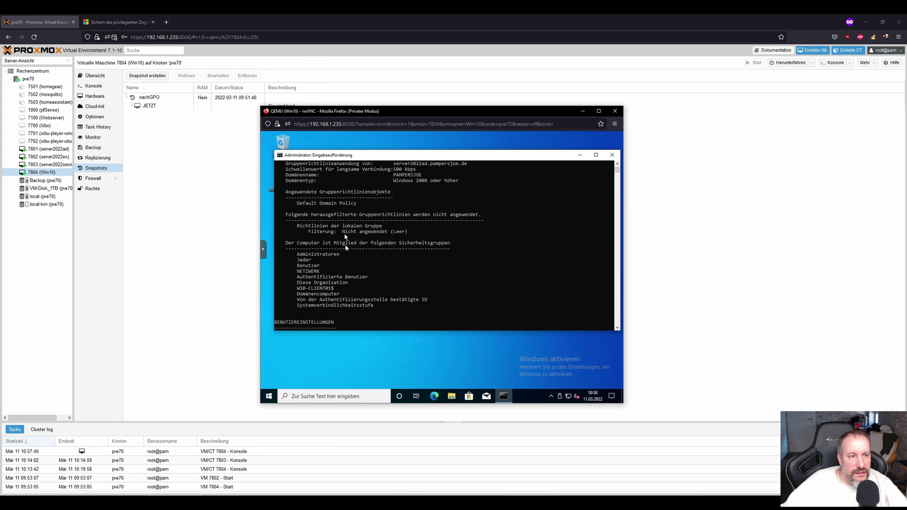
pyautogui.scroll(3, 366, 214)
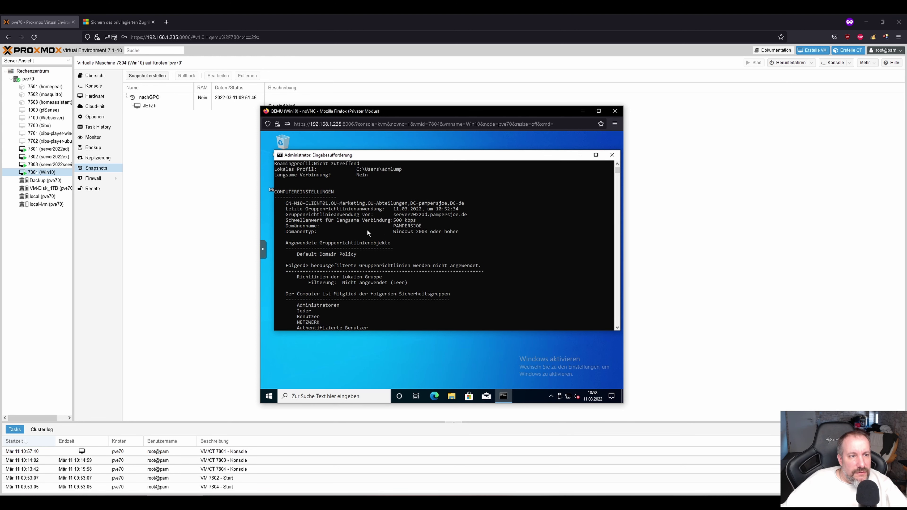
pyautogui.scroll(-18, 420, 268)
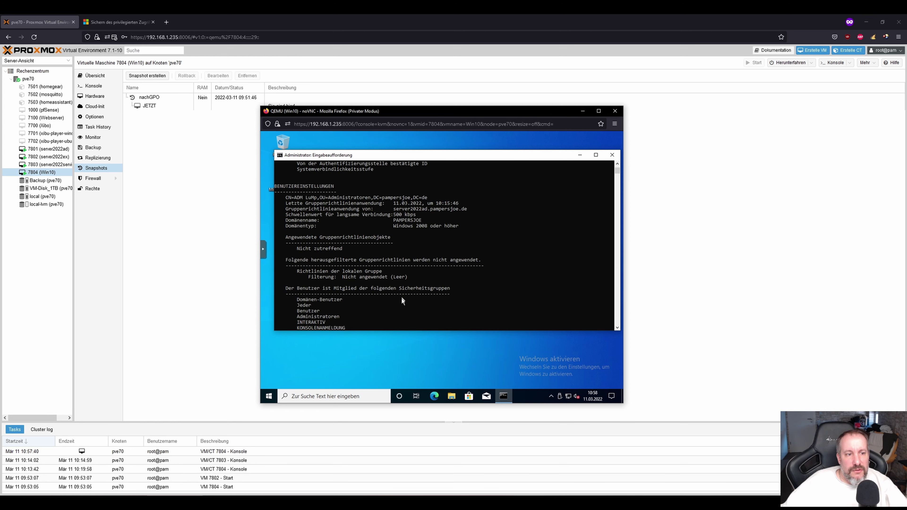
pyautogui.click(364, 308)
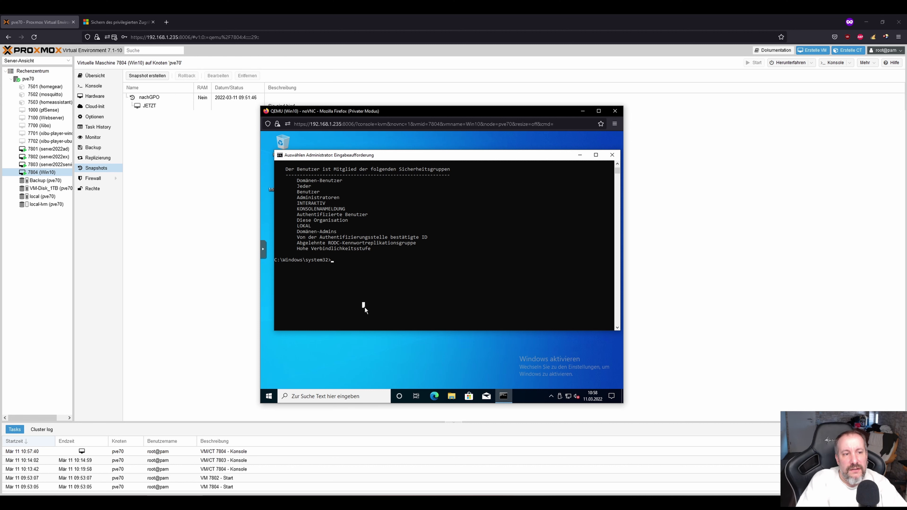
pyautogui.press('Escape')
pyautogui.write('gpre')
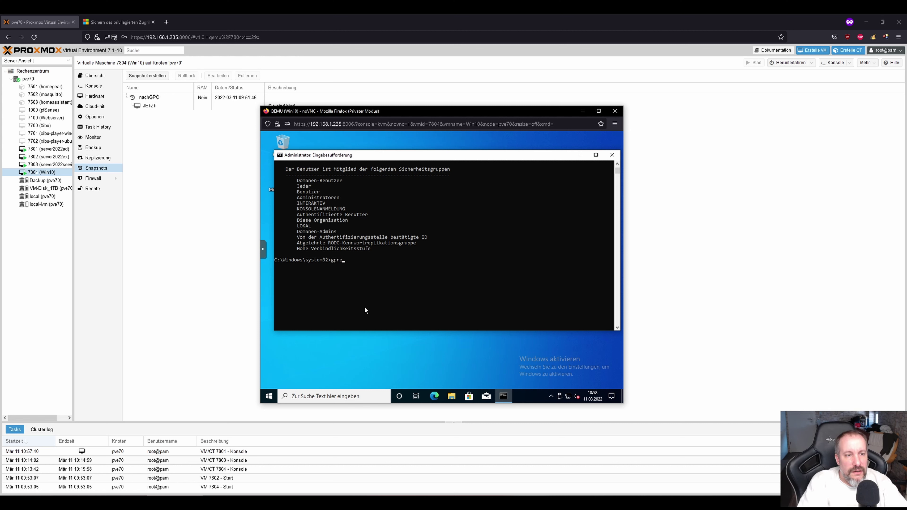
pyautogui.write('sult')
pyautogui.press('BackSpace')
pyautogui.press('BackSpace')
pyautogui.press('BackSpace')
pyautogui.press('BackSpace')
pyautogui.press('BackSpace')
pyautogui.press('BackSpace')
pyautogui.press('BackSpace')
pyautogui.press('BackSpace')
pyautogui.press('BackSpace')
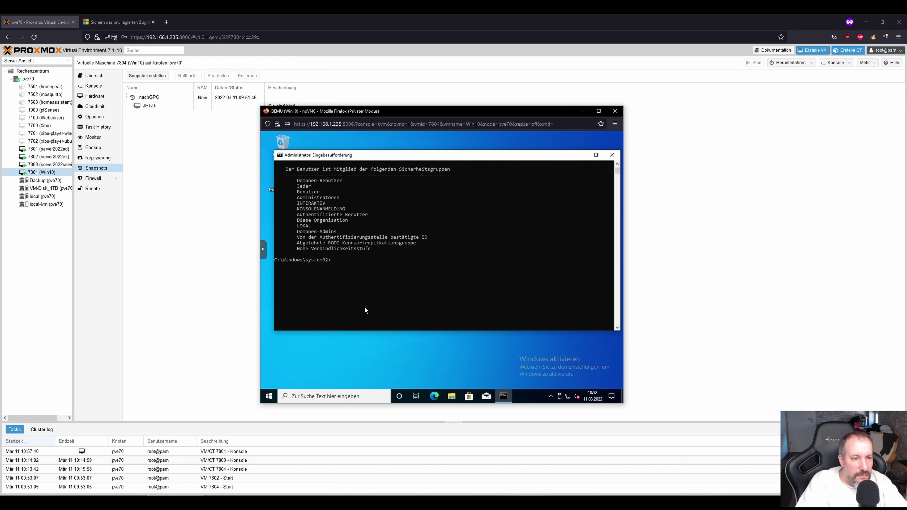
pyautogui.write('p')
pyautogui.press('BackSpace')
# Run gpupdate, rerun gpresult and highlight the System_C_Tier2-Berechtigung line in the output.
pyautogui.write('gpupda')
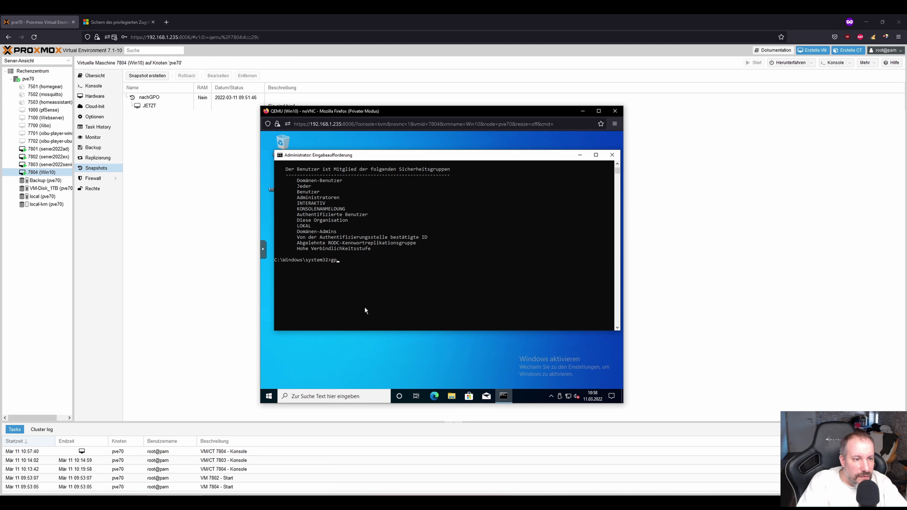
pyautogui.press('BackSpace')
pyautogui.press('BackSpace')
pyautogui.press('BackSpace')
pyautogui.press('BackSpace')
pyautogui.write('update')
pyautogui.press('Return')
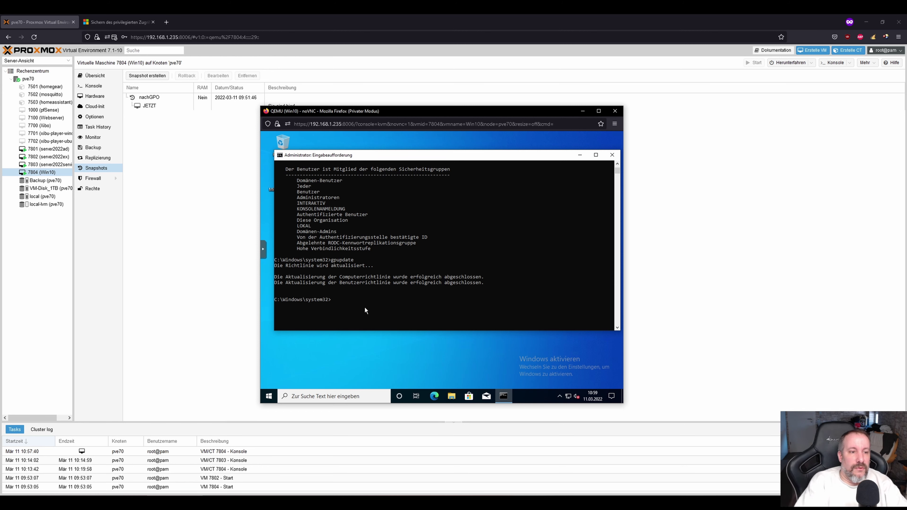
pyautogui.write('g')
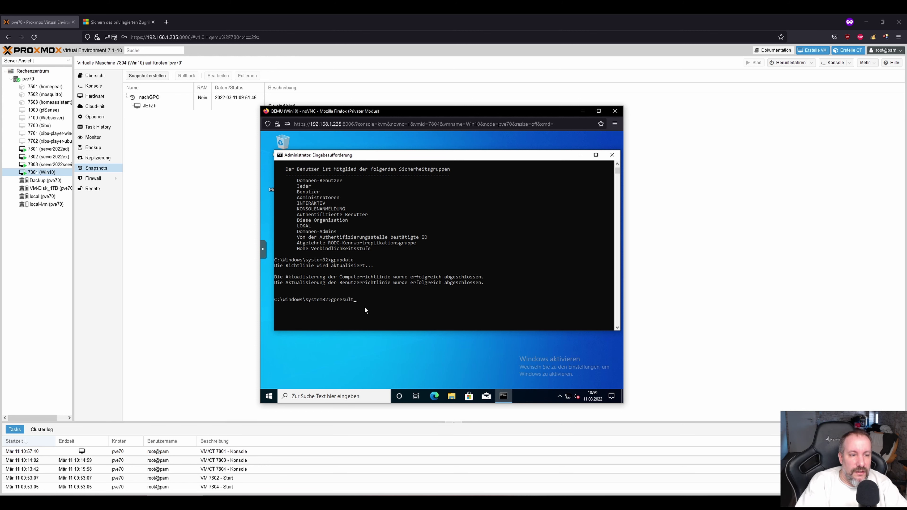
pyautogui.write('presult')
pyautogui.press('Return')
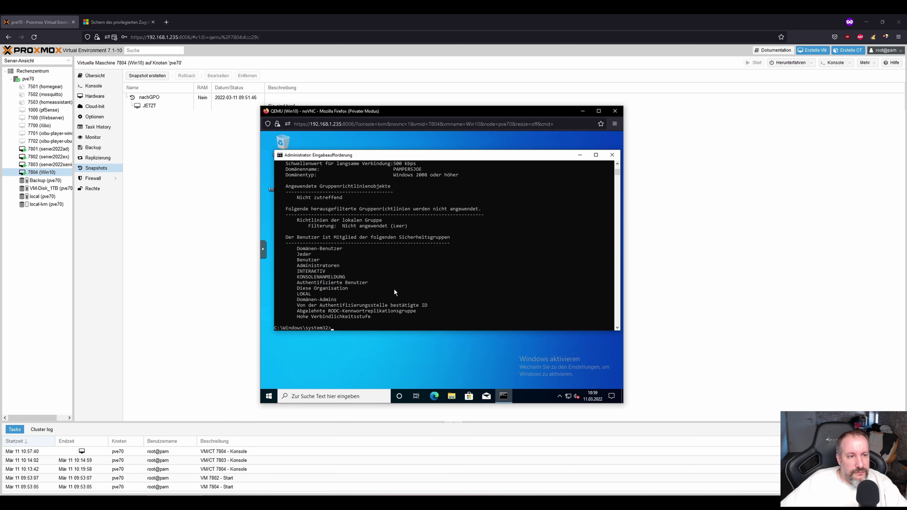
pyautogui.scroll(11, 394, 289)
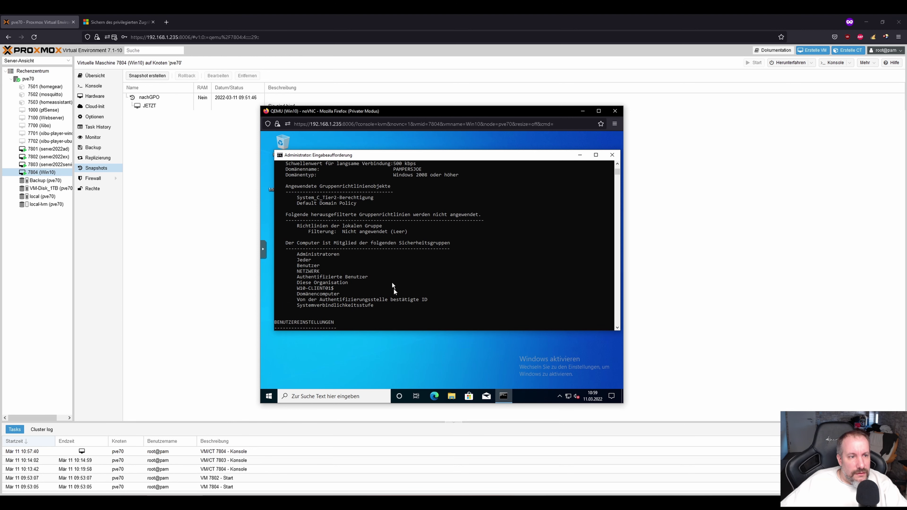
pyautogui.moveTo(375, 198); pyautogui.dragTo(296, 201)
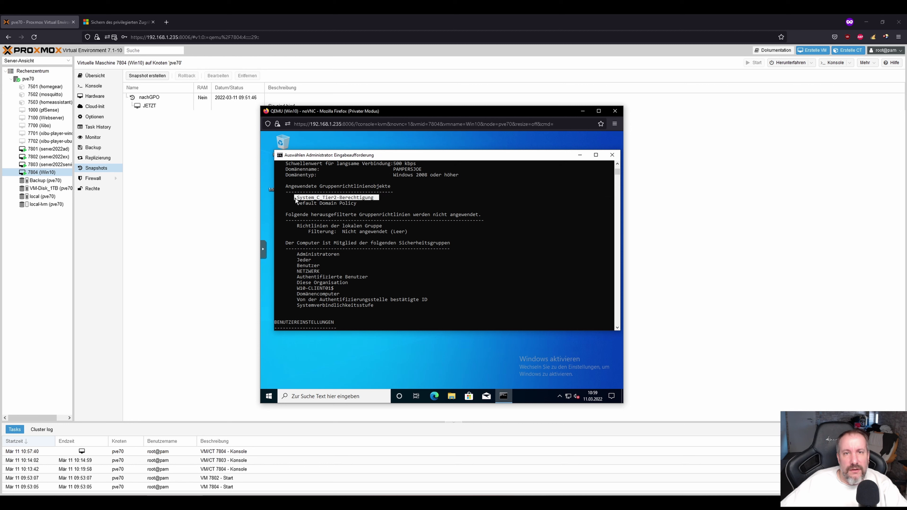
# Launch Computer Management from the Start context menu, closing the stray Settings window.
pyautogui.rightClick(268, 394)
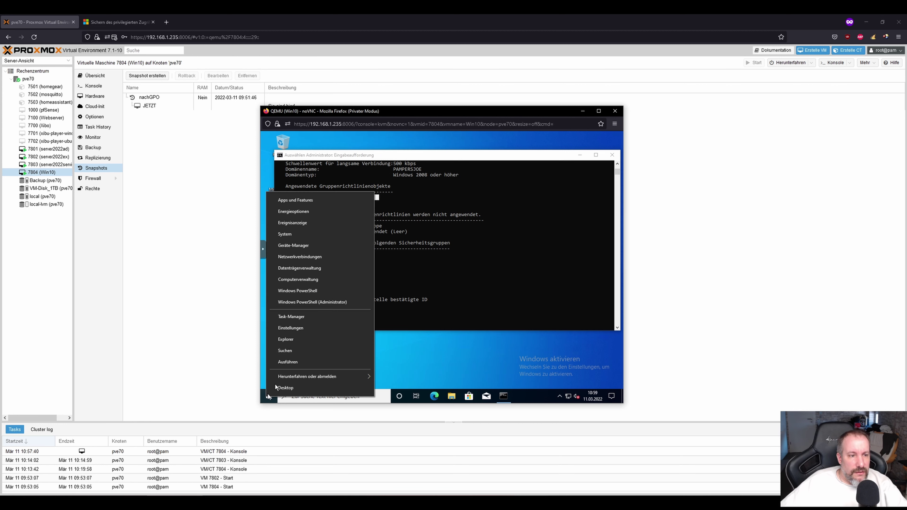
pyautogui.click(285, 236)
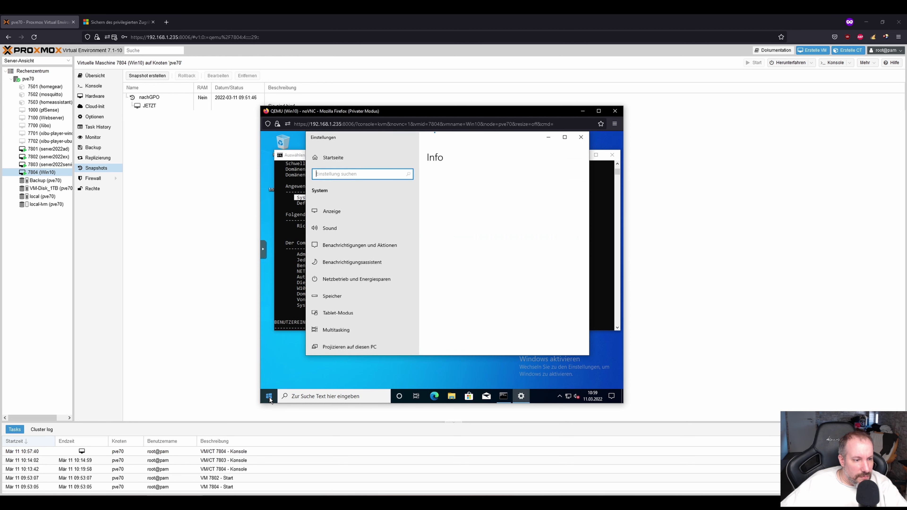
pyautogui.rightClick(269, 397)
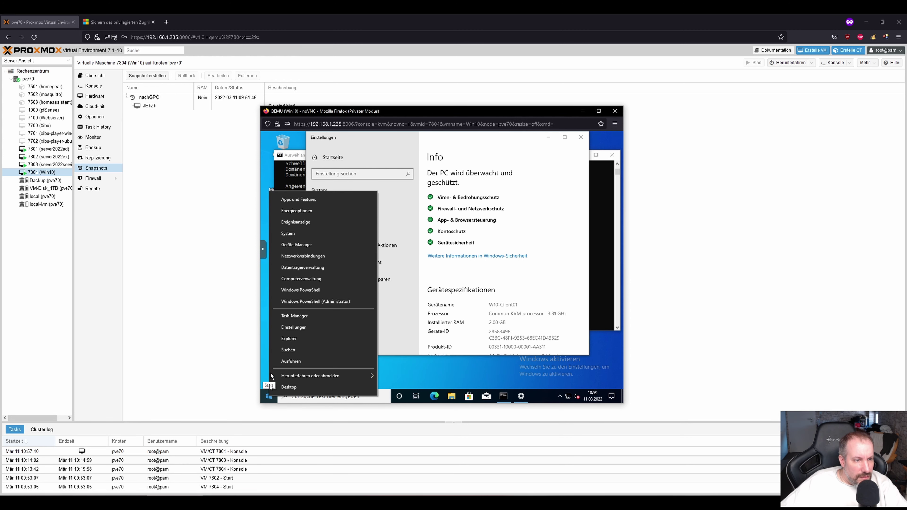
pyautogui.click(298, 280)
pyautogui.click(581, 137)
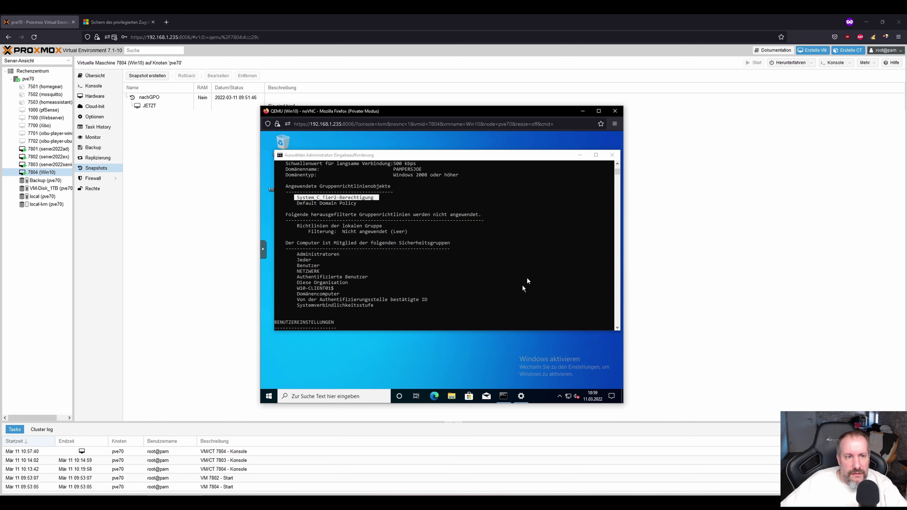
pyautogui.click(416, 141)
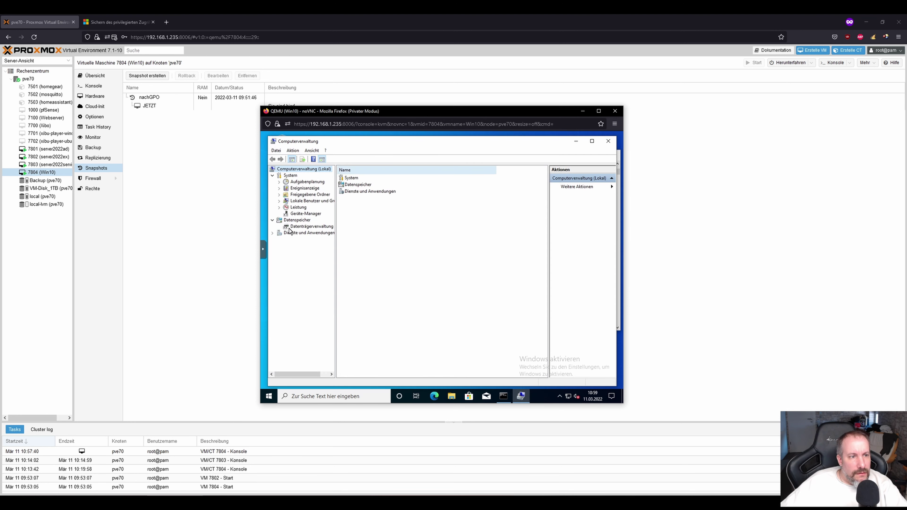
# Open the local Administratoren group, highlight PAMPERSJOE\T2-Admins, then select VM 7803.
pyautogui.click(302, 196)
pyautogui.click(301, 200)
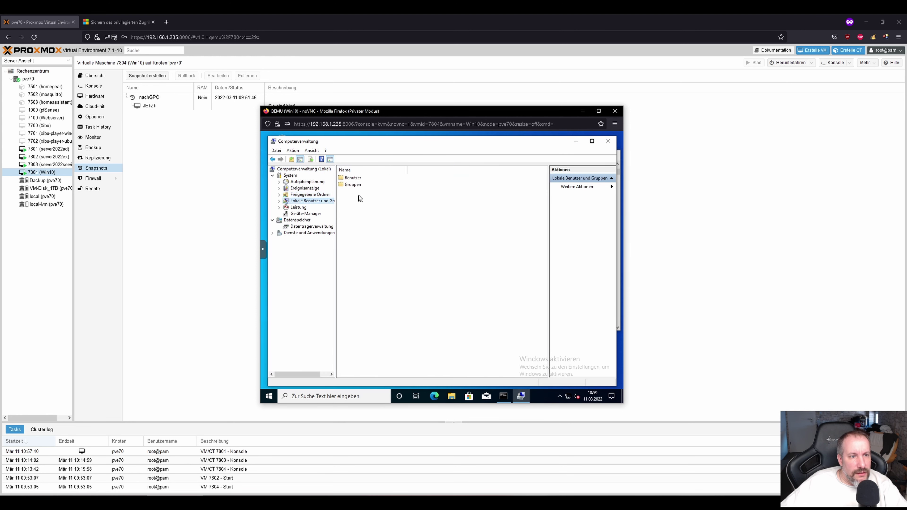
pyautogui.doubleClick(354, 184)
pyautogui.doubleClick(359, 178)
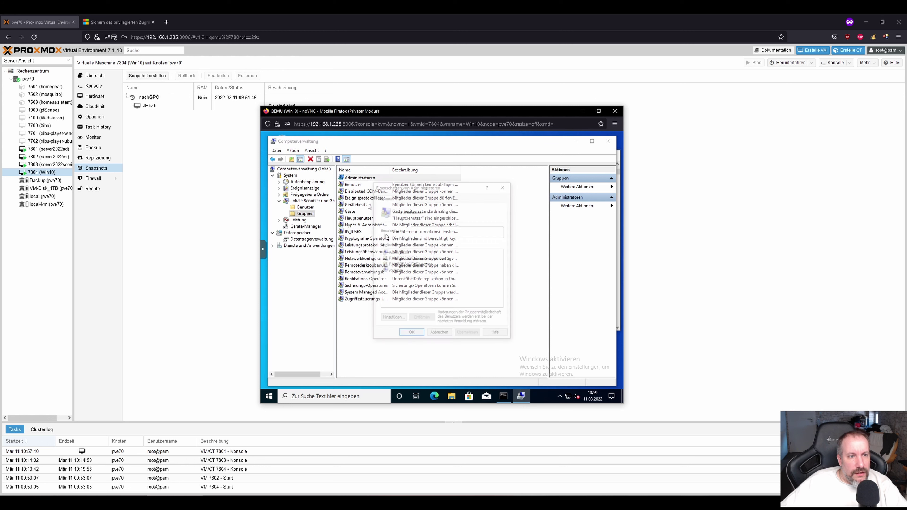
pyautogui.click(430, 265)
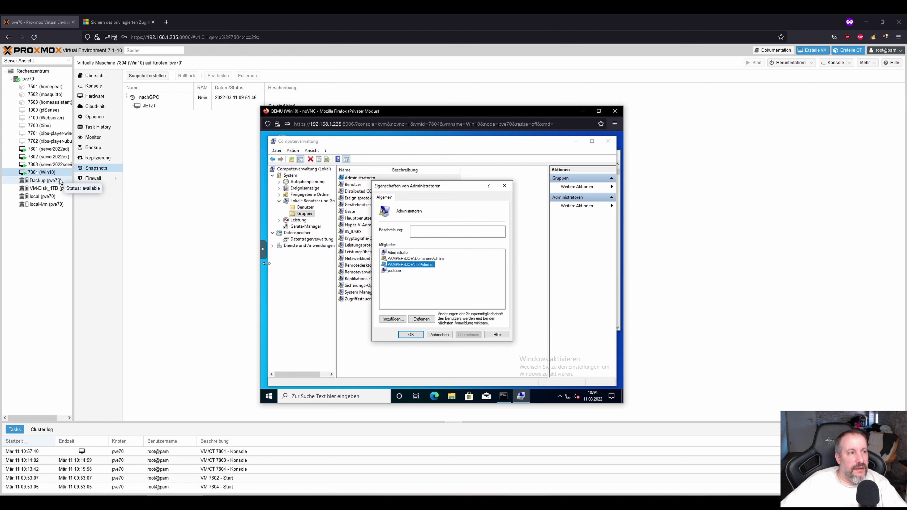
pyautogui.click(52, 165)
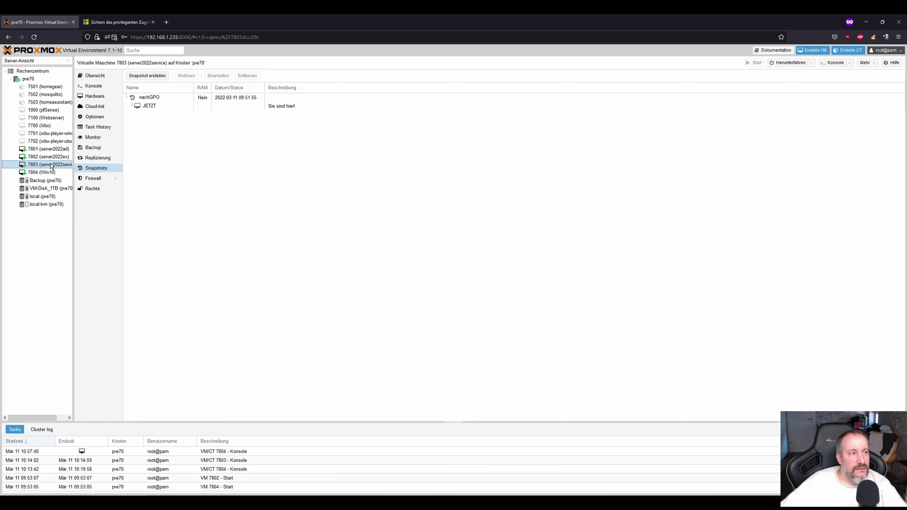
# Open VM 7803's console and sign in to server2022service with the admin password.
pyautogui.doubleClick(52, 165)
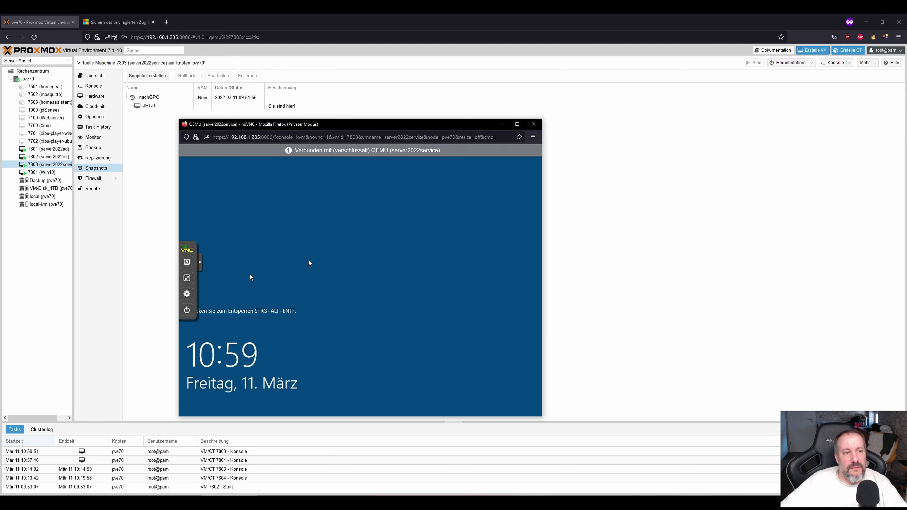
pyautogui.click(199, 262)
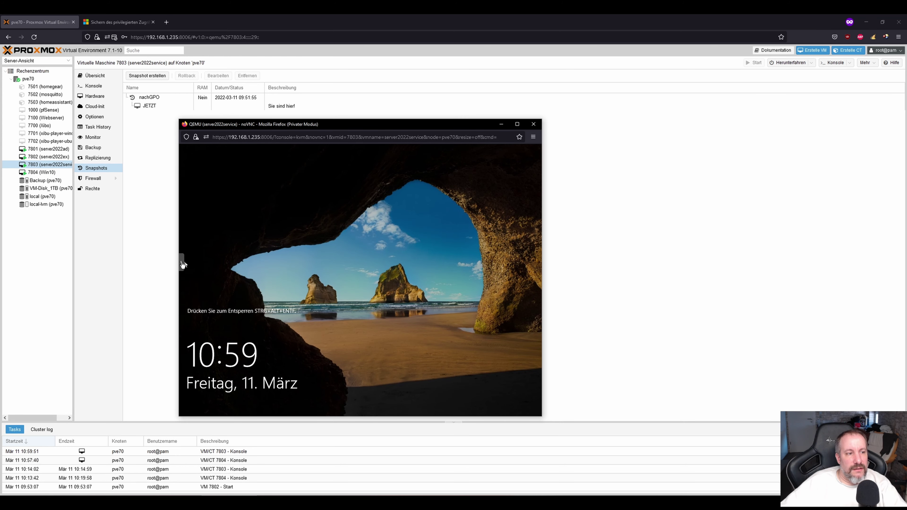
pyautogui.click(183, 264)
pyautogui.click(187, 262)
pyautogui.click(216, 321)
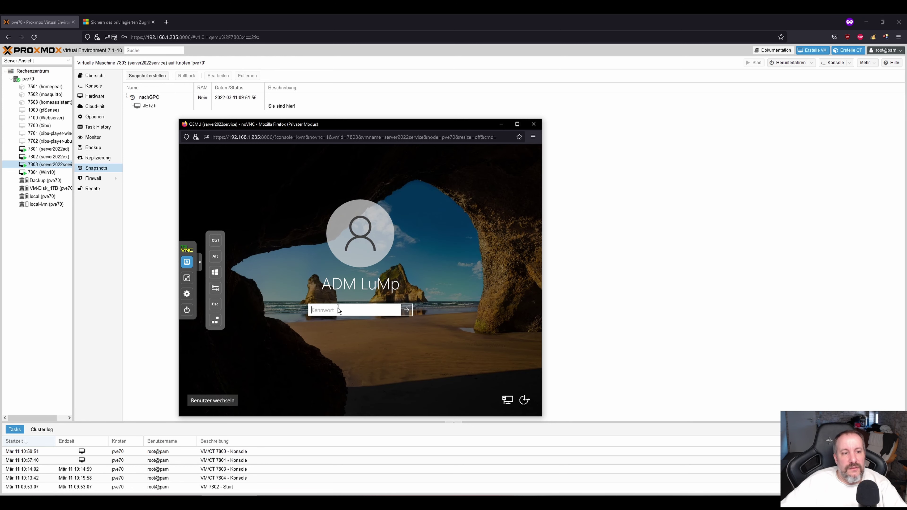
pyautogui.write('*******')
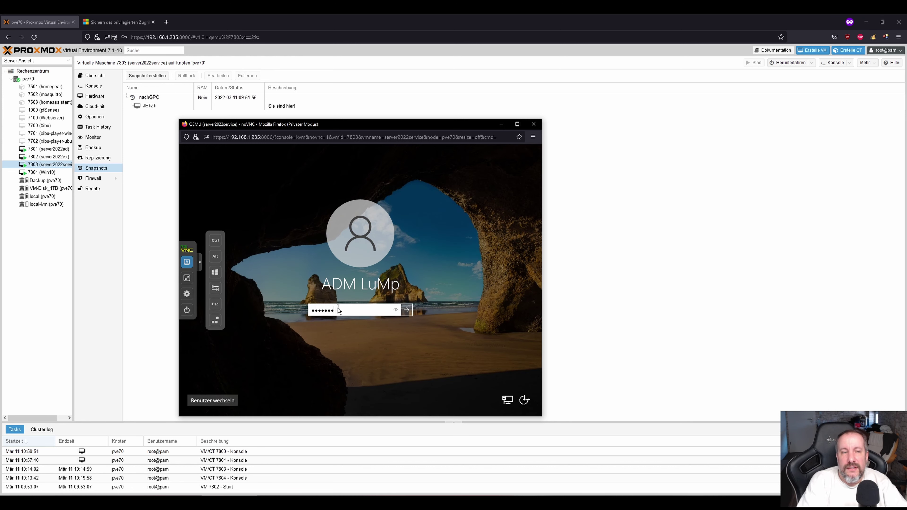
pyautogui.press('Return')
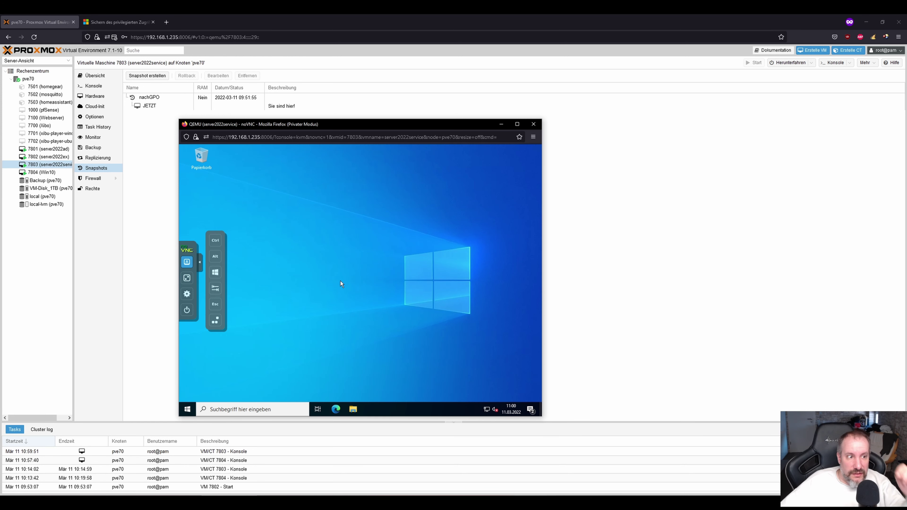
pyautogui.click(200, 268)
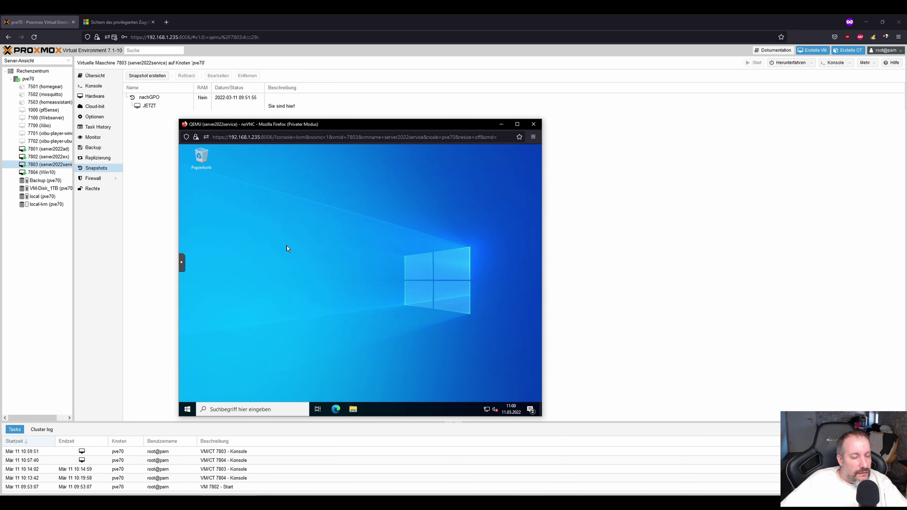
pyautogui.click(228, 410)
# Open Command Prompt as administrator on the server VM.
pyautogui.write('cmd')
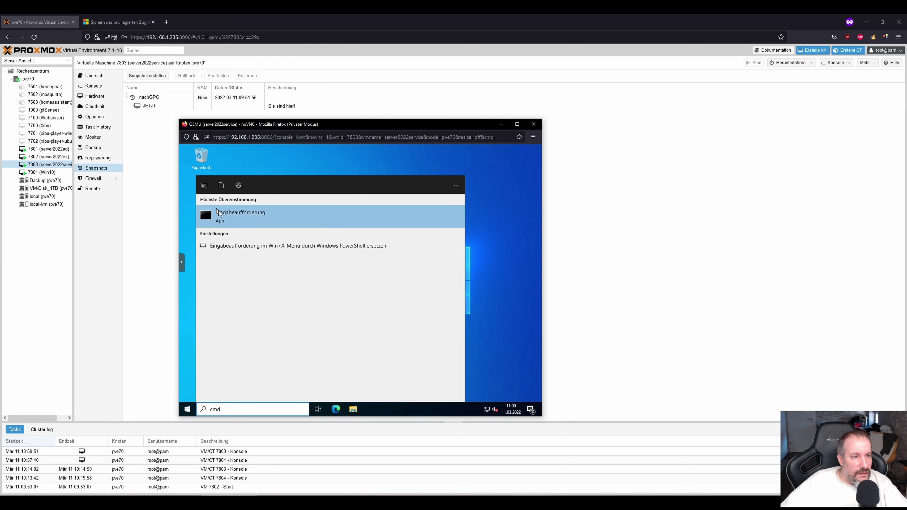
pyautogui.rightClick(218, 212)
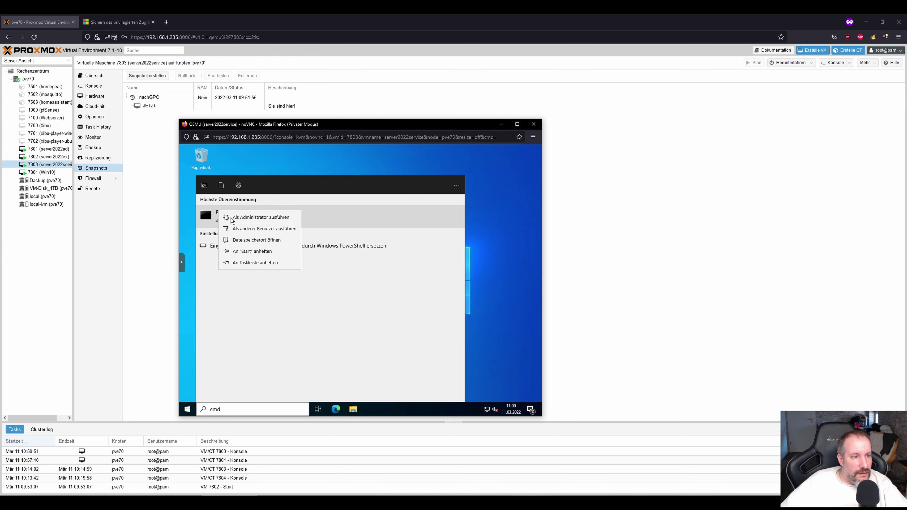
pyautogui.click(254, 217)
pyautogui.click(325, 326)
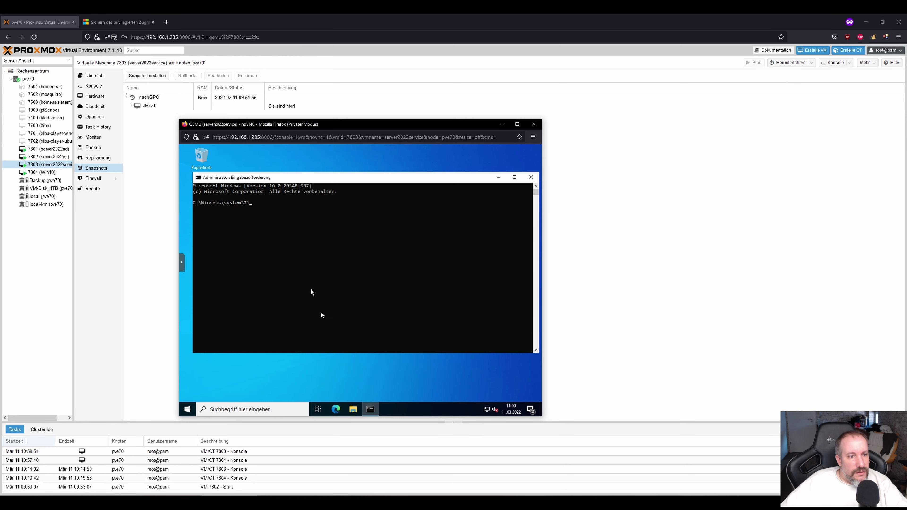
# Run gpupdate, then gpresult, and highlight the System_C_Tier1-Berechtigung policy line.
pyautogui.write('g')
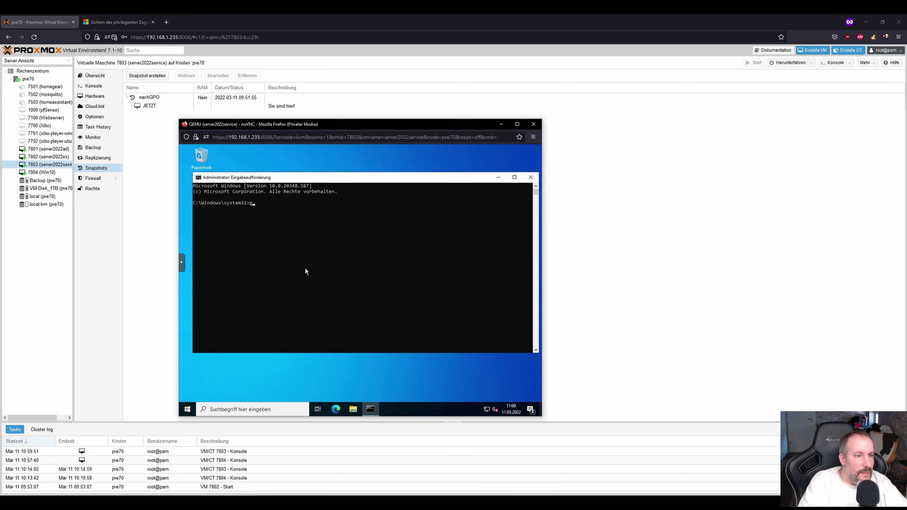
pyautogui.write('pupdate')
pyautogui.press('Return')
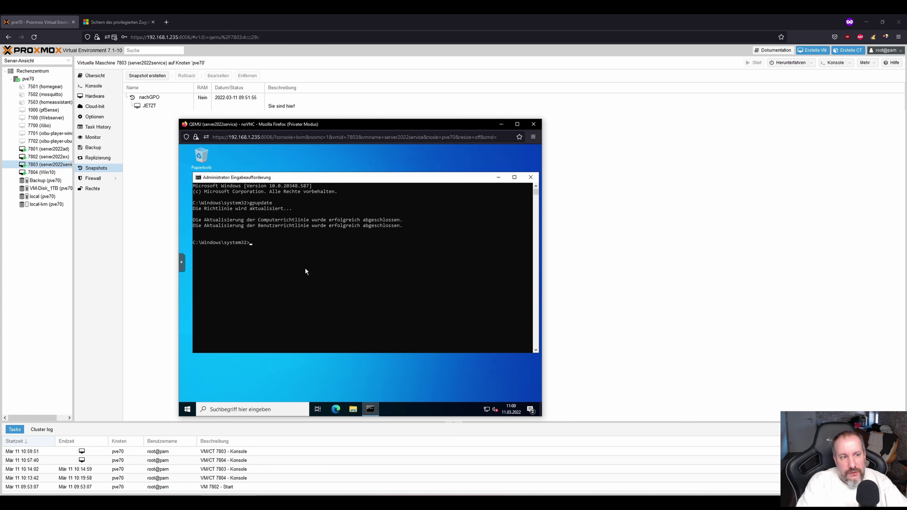
pyautogui.write('gpresult -r')
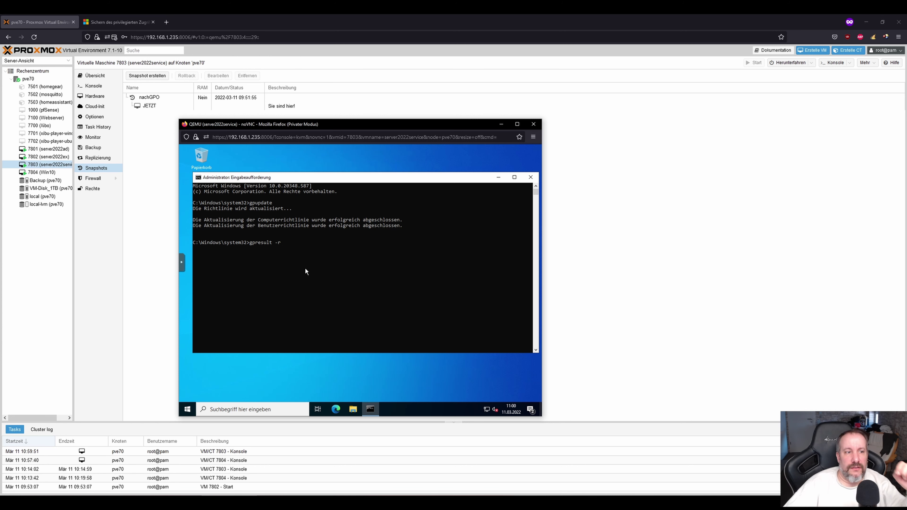
pyautogui.press('Return')
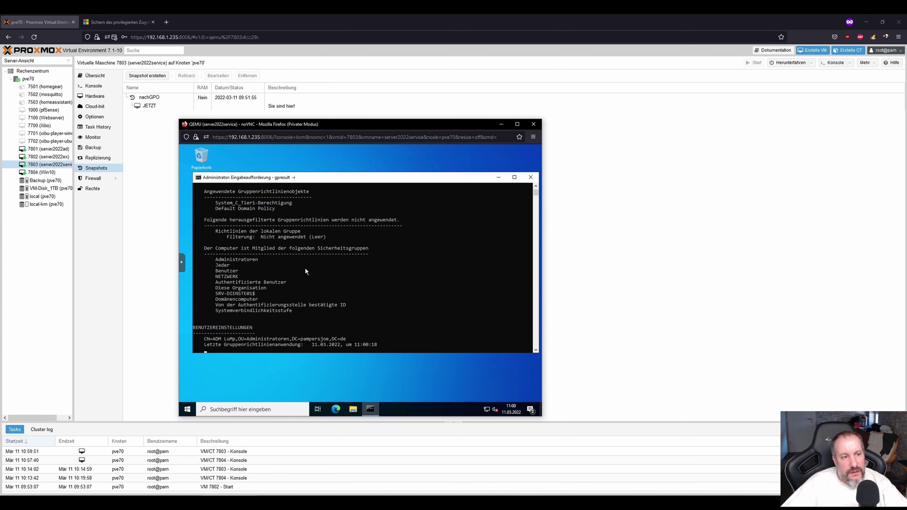
pyautogui.scroll(4, 305, 267)
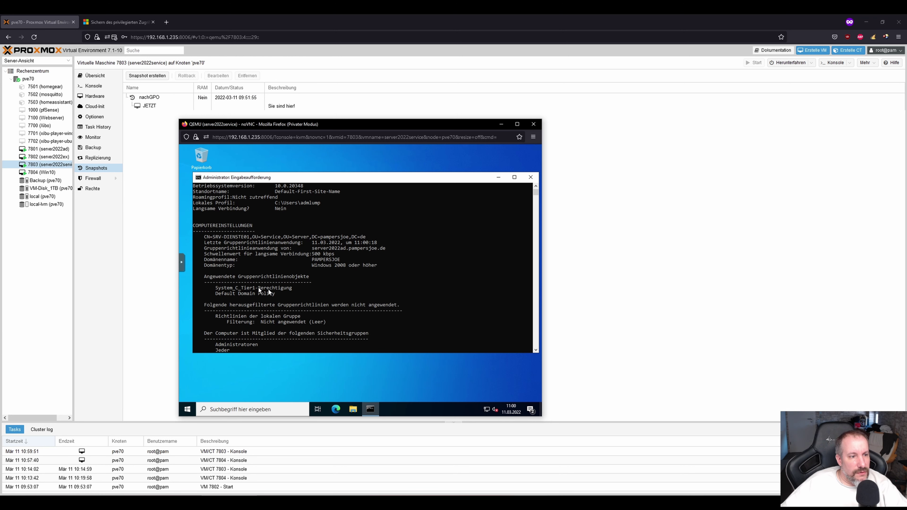
pyautogui.moveTo(236, 288); pyautogui.dragTo(270, 289)
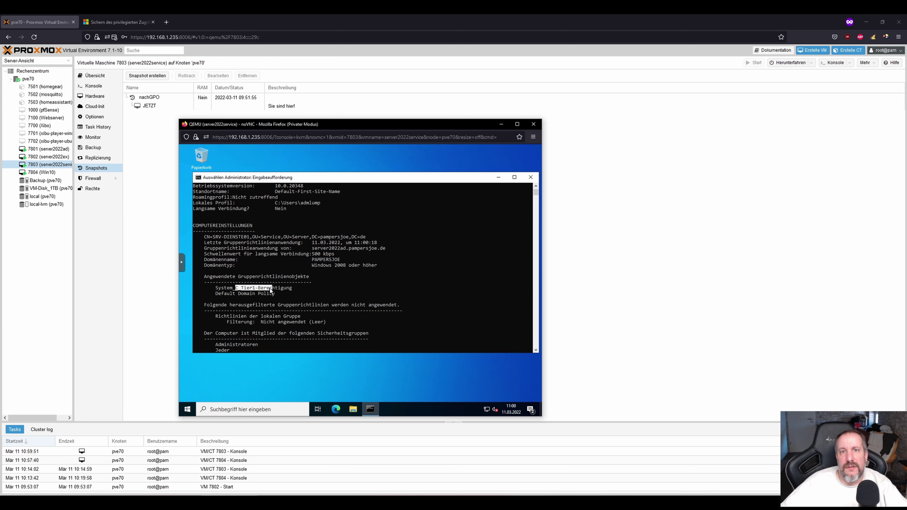
# Open Computer Management's Administratoren group on the server and highlight the T1-Admins member.
pyautogui.rightClick(188, 410)
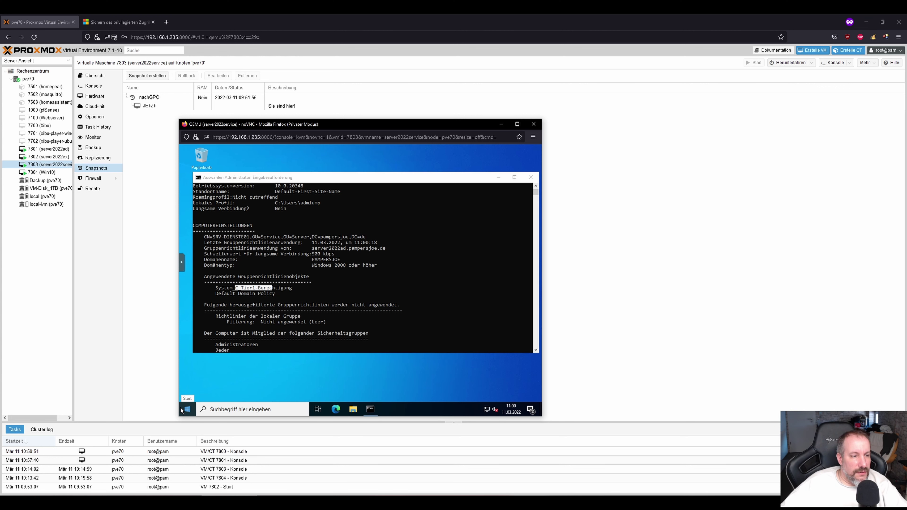
pyautogui.click(211, 290)
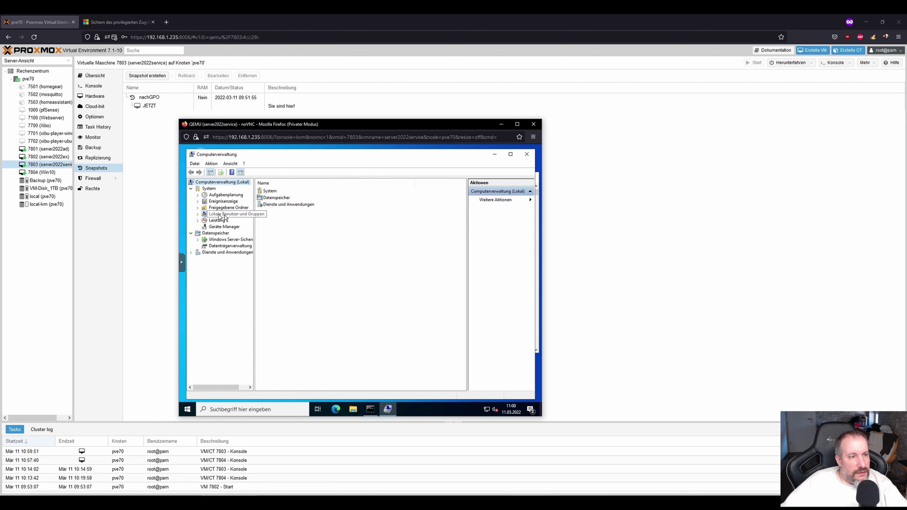
pyautogui.click(230, 214)
pyautogui.doubleClick(271, 198)
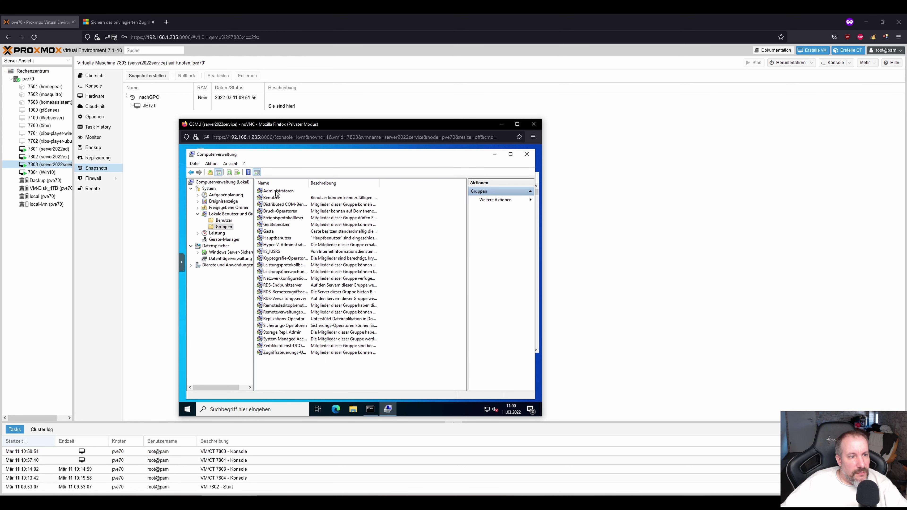
pyautogui.click(277, 192)
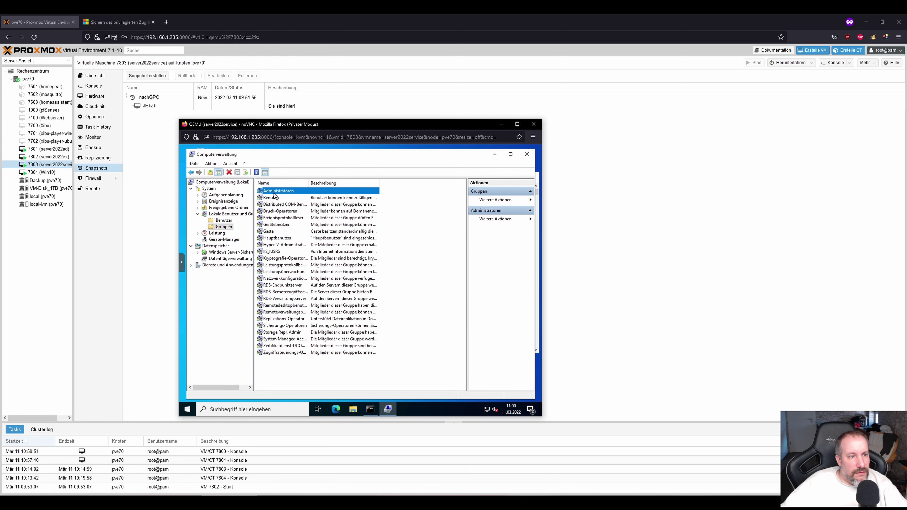
pyautogui.doubleClick(275, 192)
pyautogui.click(331, 278)
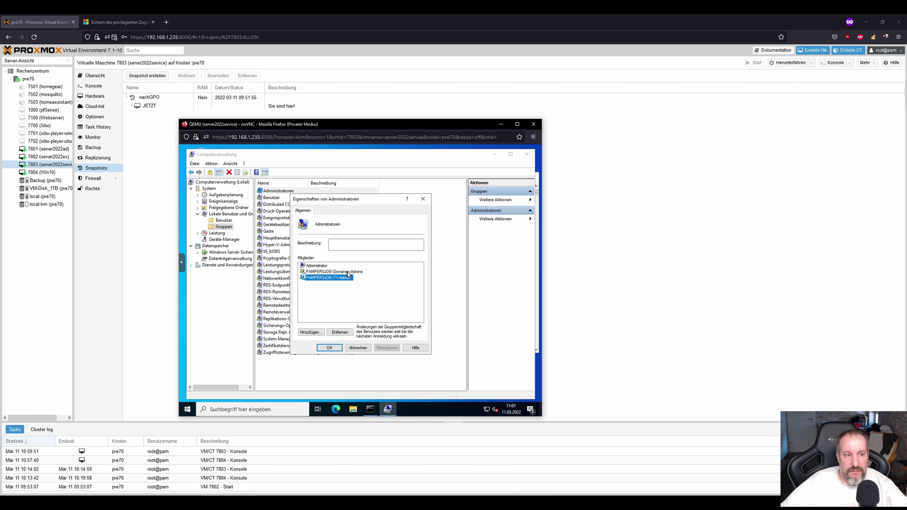
# Sign out of the server VM, confirming Trotzdem abmelden despite open apps.
pyautogui.rightClick(186, 409)
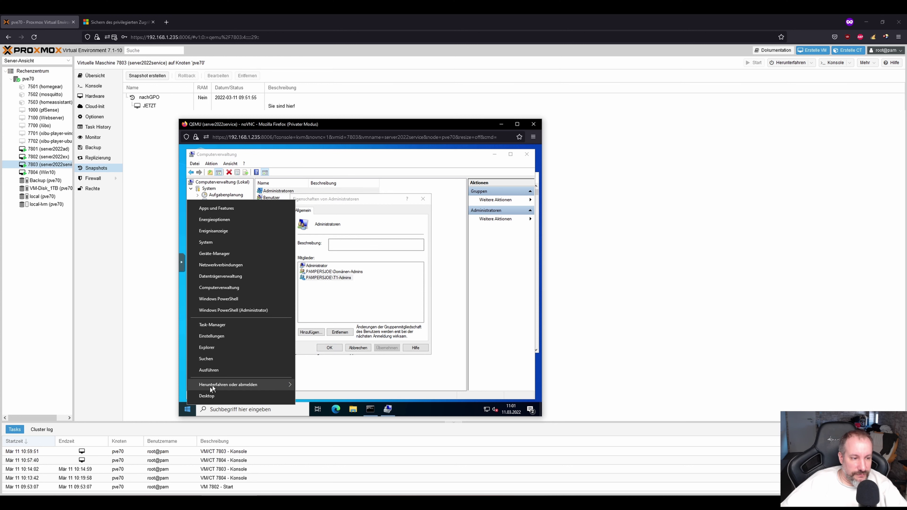
pyautogui.moveTo(250, 385)
pyautogui.click(314, 361)
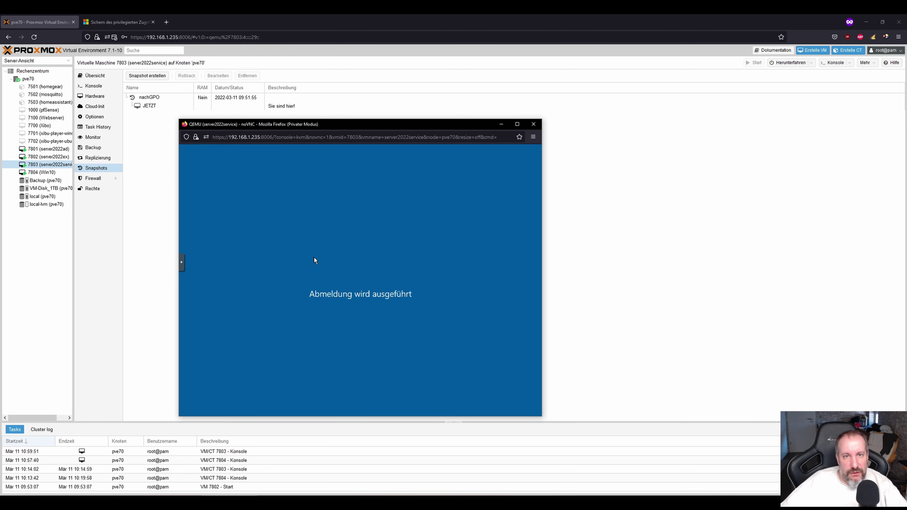
pyautogui.moveTo(326, 124); pyautogui.dragTo(223, 125)
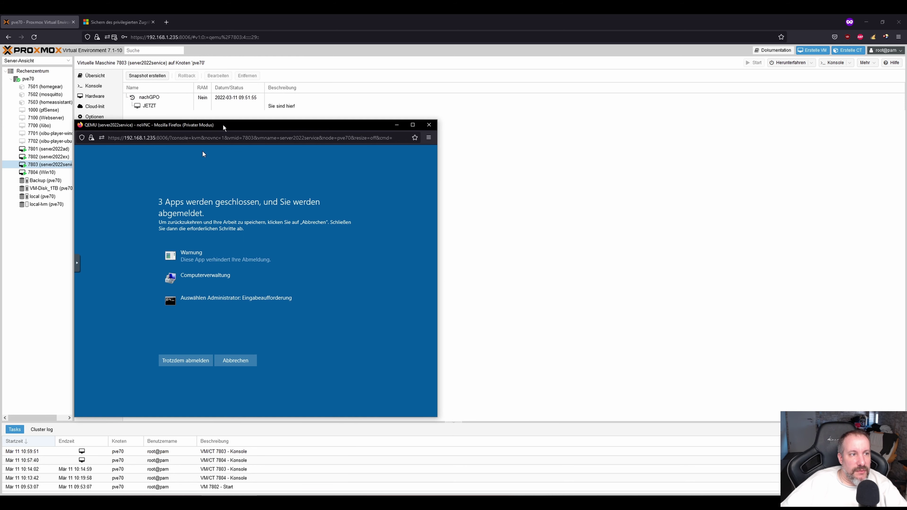
pyautogui.click(192, 360)
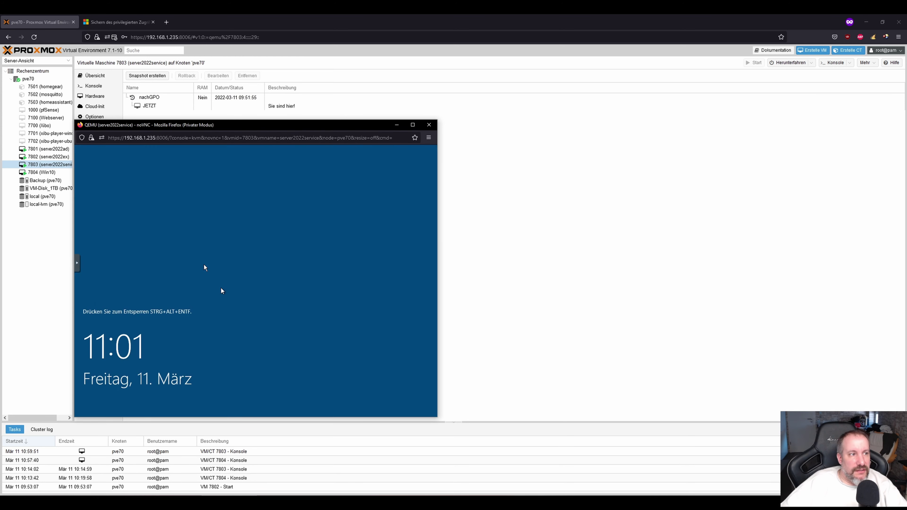
# Attempt a sign-in as the local Administrator with its password, which is rejected.
pyautogui.click(79, 266)
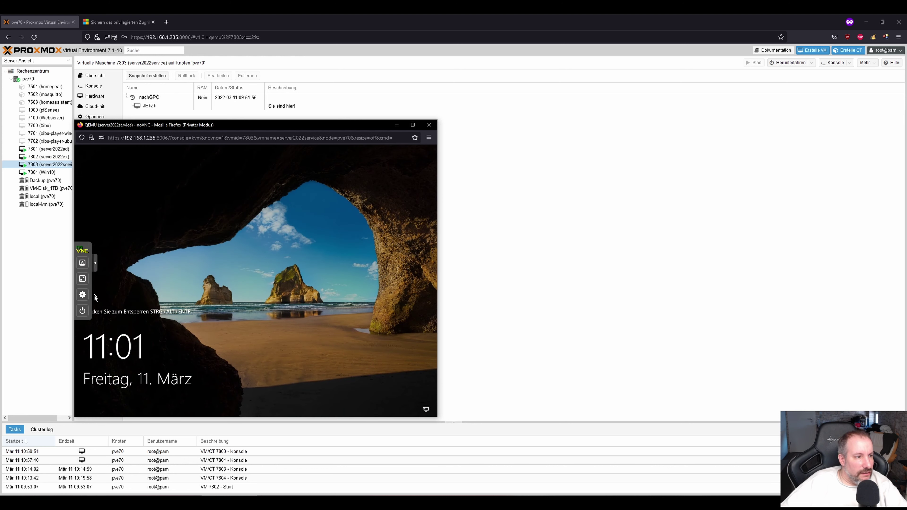
pyautogui.click(87, 264)
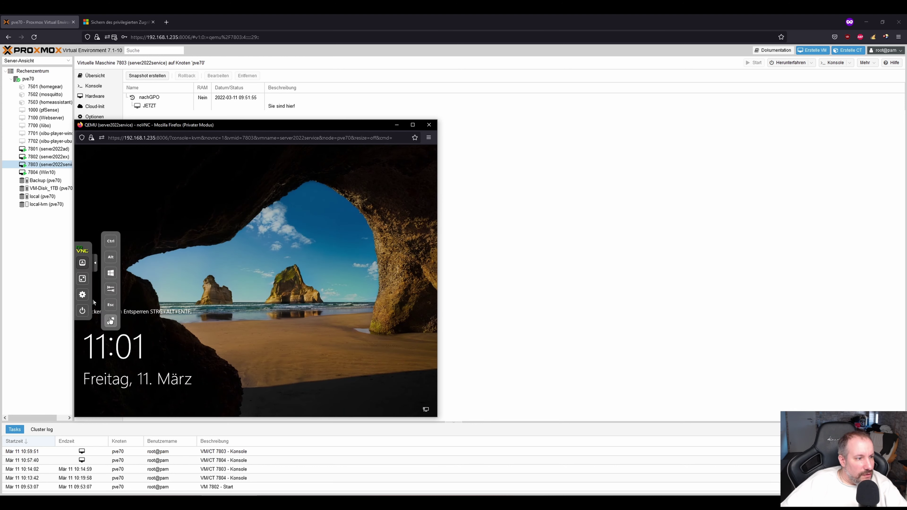
pyautogui.click(110, 321)
pyautogui.click(128, 397)
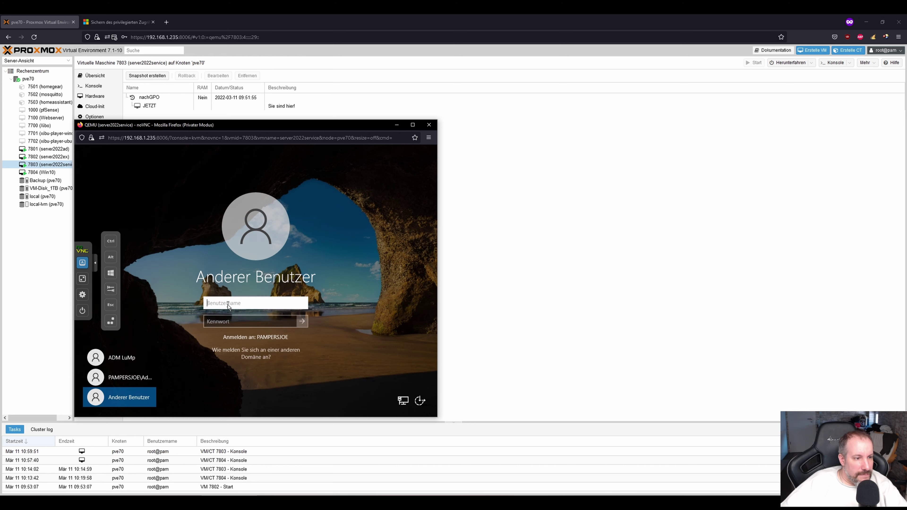
pyautogui.write('Administrator')
pyautogui.press('Tab')
pyautogui.write('Kennwort123')
pyautogui.press('Return')
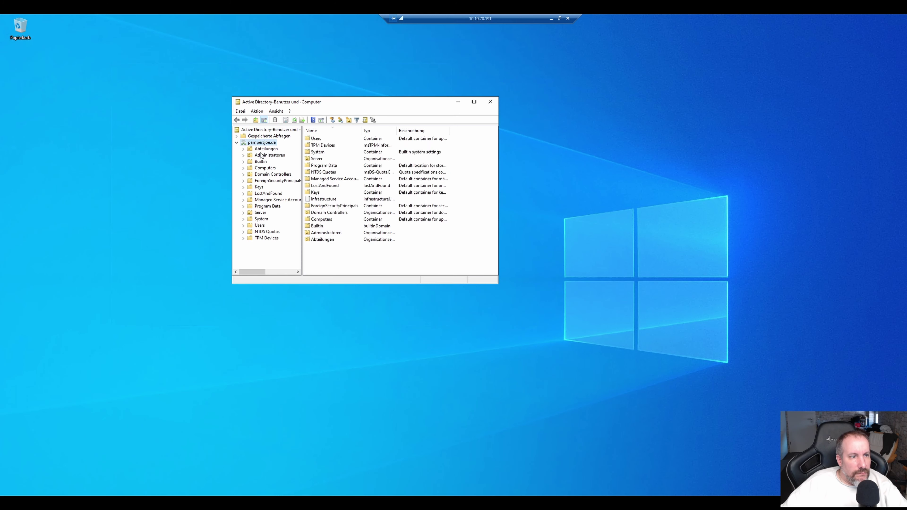
pyautogui.doubleClick(335, 178)
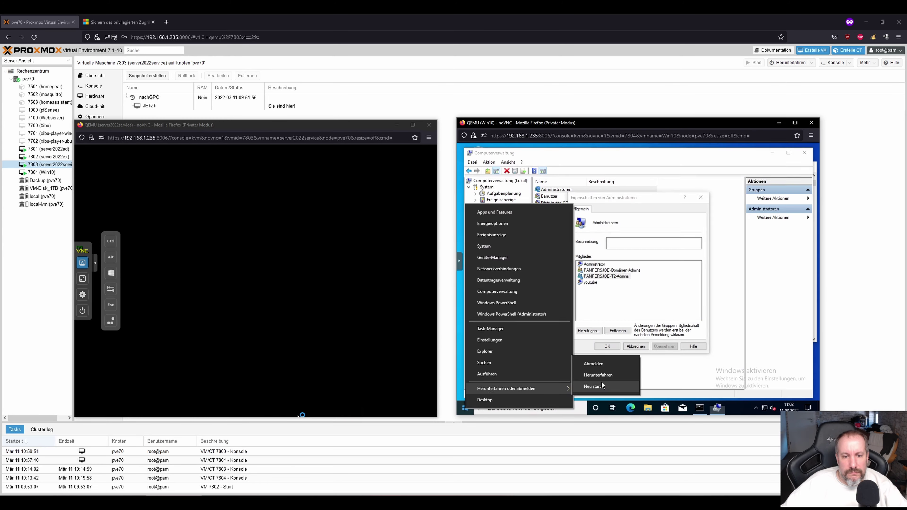
# Switch to the Win10 VM console and bring up its Start context menu's sign-out options.
pyautogui.click(602, 386)
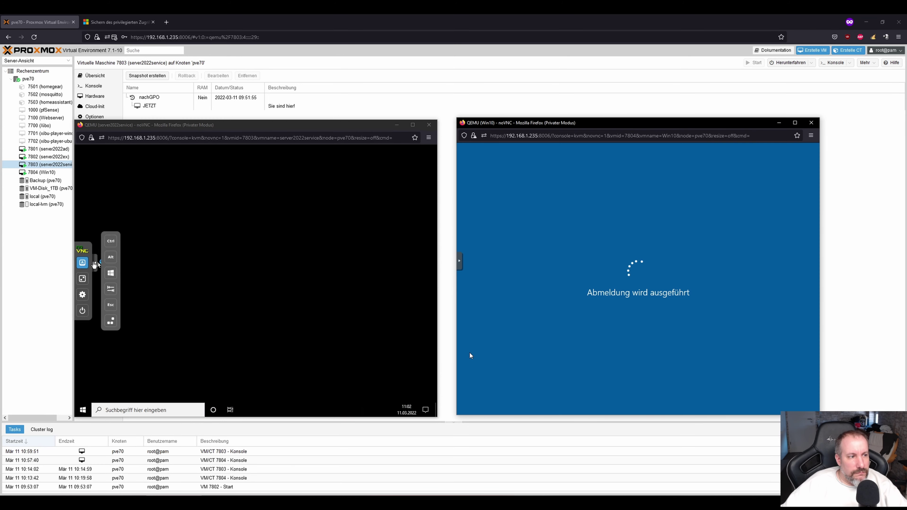
pyautogui.click(500, 395)
pyautogui.write('t')
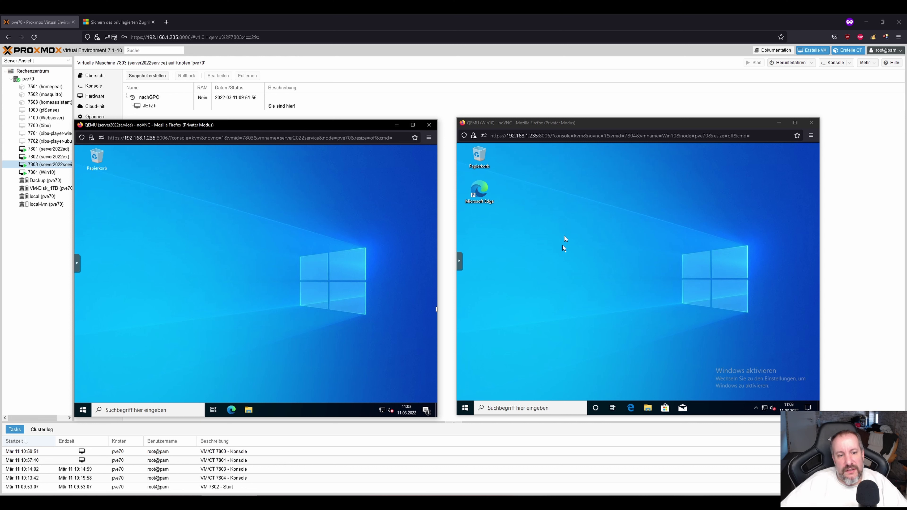
pyautogui.rightClick(466, 408)
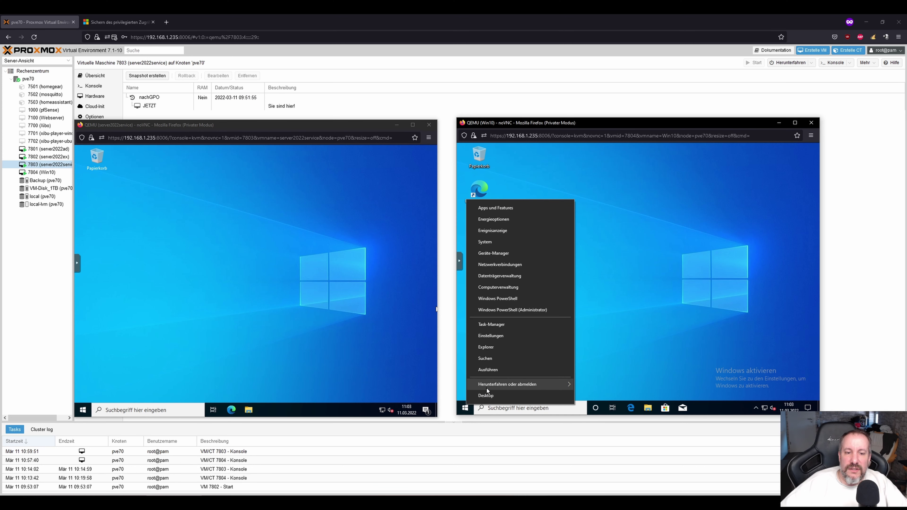
pyautogui.moveTo(549, 384)
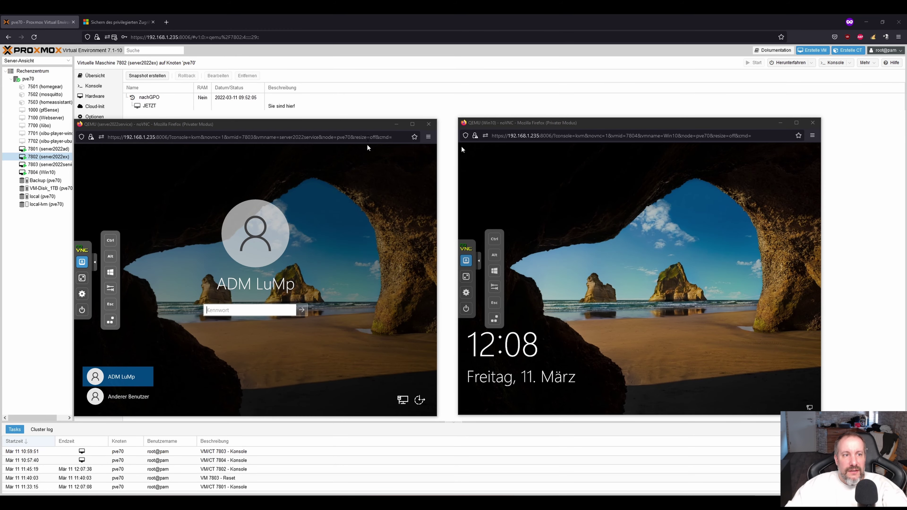
# Try signing in to the server VM with the Tier 0 admin account, which is refused.
pyautogui.click(366, 130)
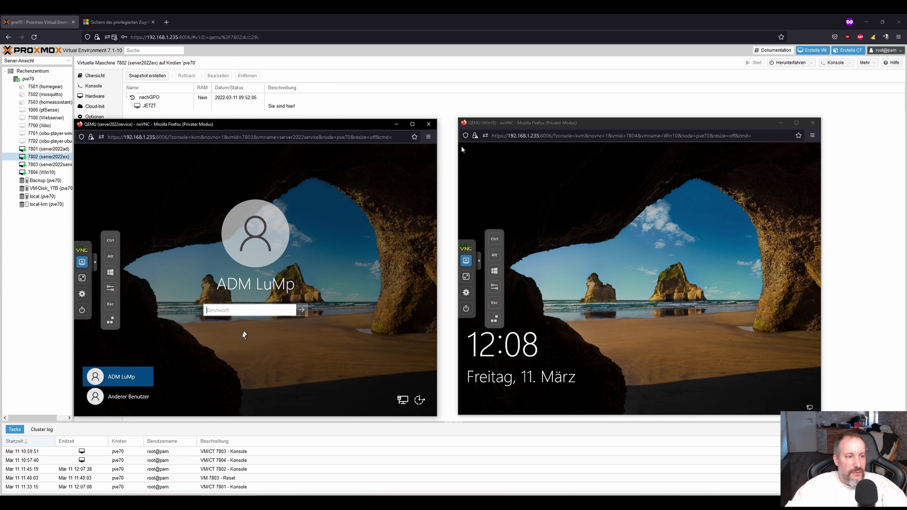
pyautogui.click(129, 397)
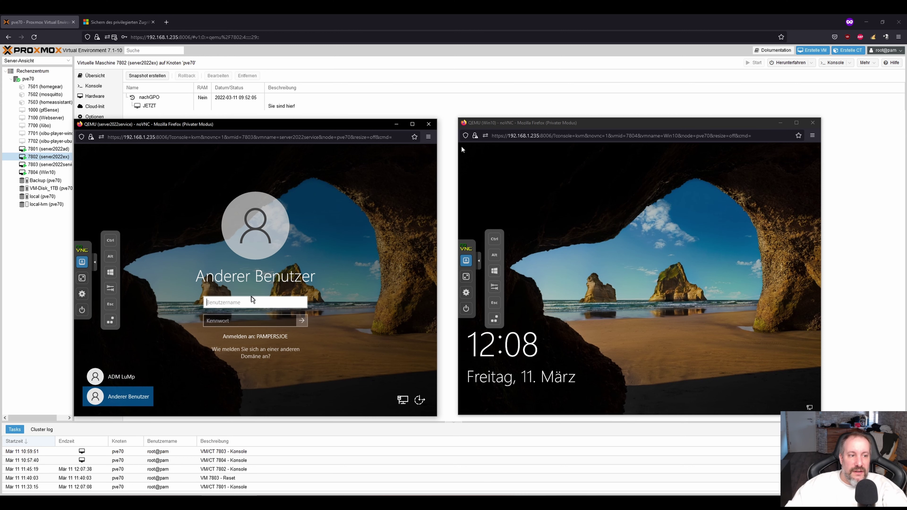
pyautogui.write('t0')
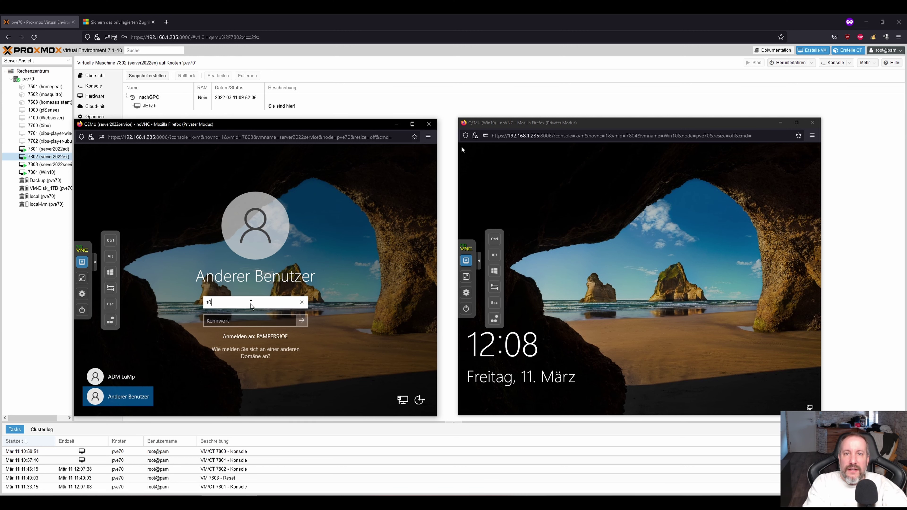
pyautogui.write('-lump')
pyautogui.press('Tab')
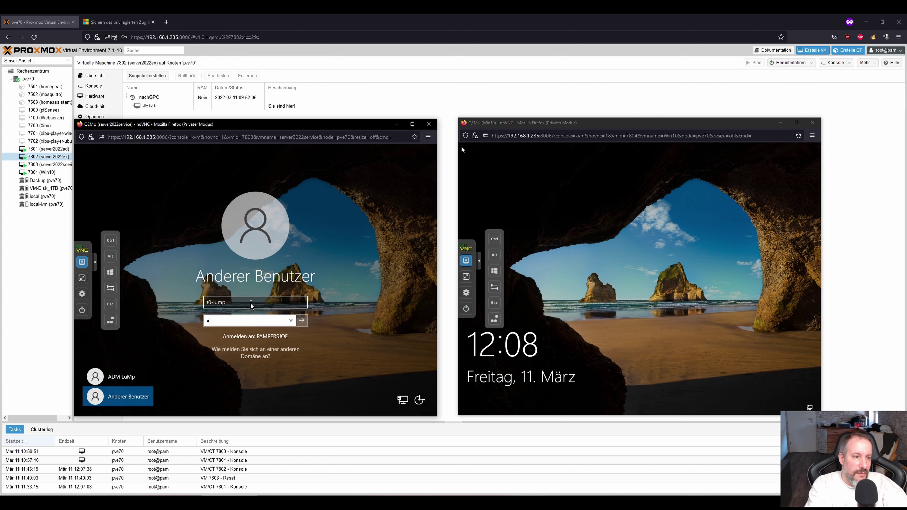
pyautogui.write('**********')
pyautogui.press('Return')
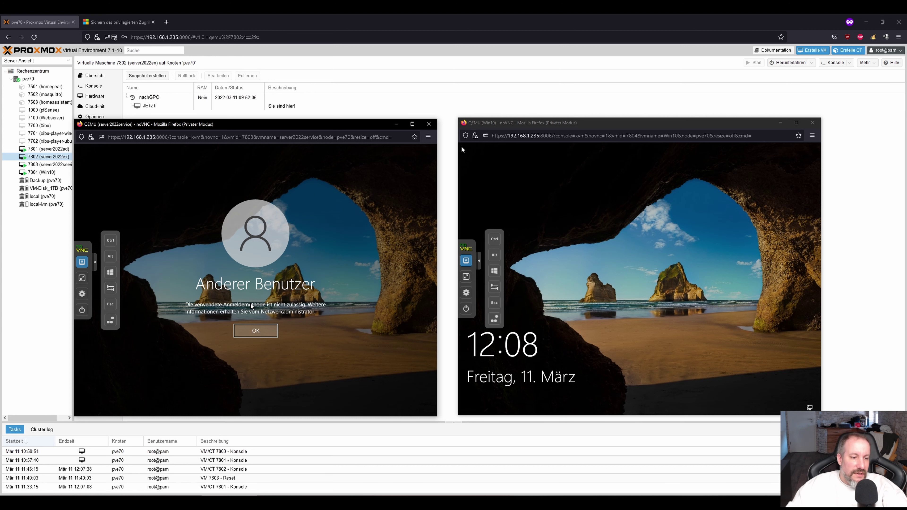
pyautogui.hotkey('alt', 'Tab')
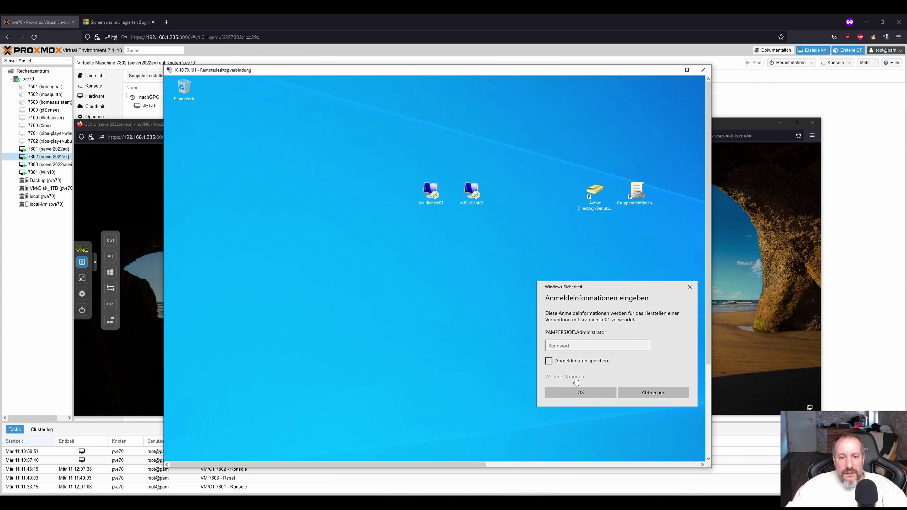
# Try an RDP sign-in to srv-dienste01 with the Tier 0 admin account, then return to the VM consoles.
pyautogui.click(573, 377)
pyautogui.click(593, 412)
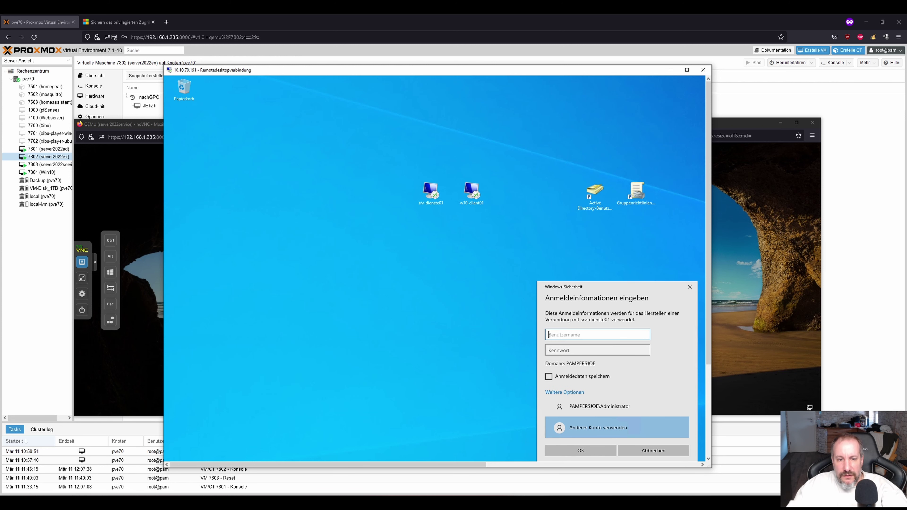
pyautogui.write('t0-lump')
pyautogui.press('Tab')
pyautogui.write('x')
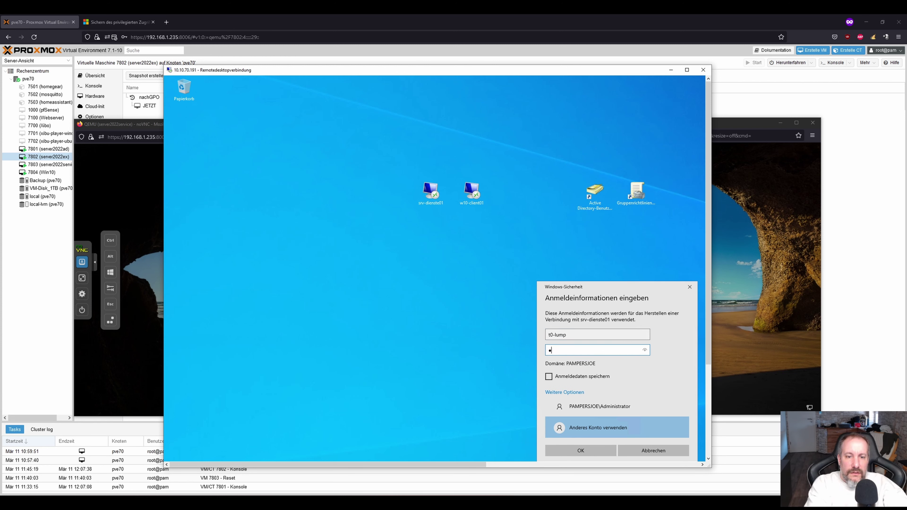
pyautogui.write('xxxxxxxxxx')
pyautogui.press('Return')
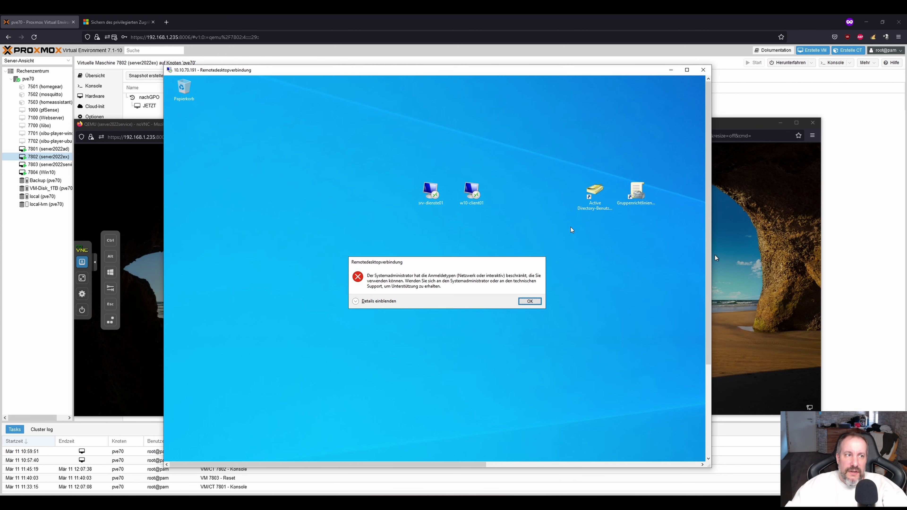
pyautogui.click(671, 70)
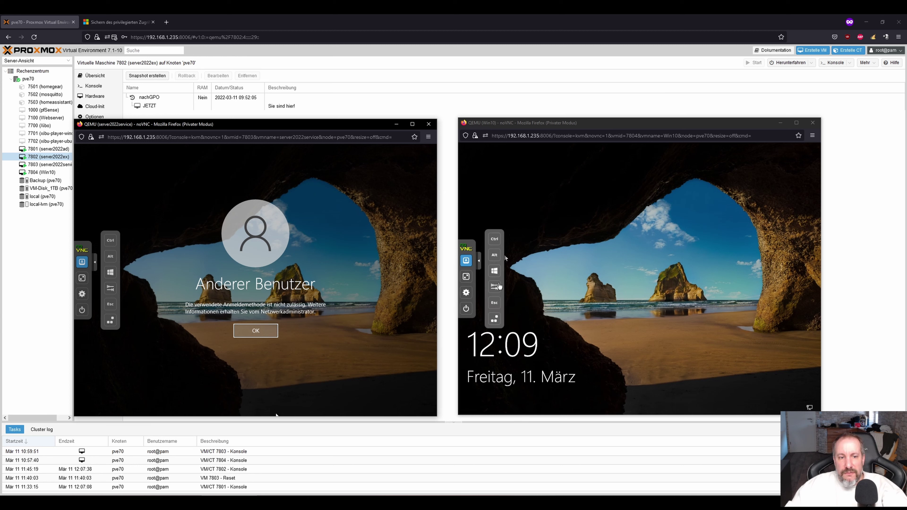
# Try signing in to the Windows 10 VM as the Tier 0 admin and dismiss the refusal.
pyautogui.click(497, 320)
pyautogui.click(497, 321)
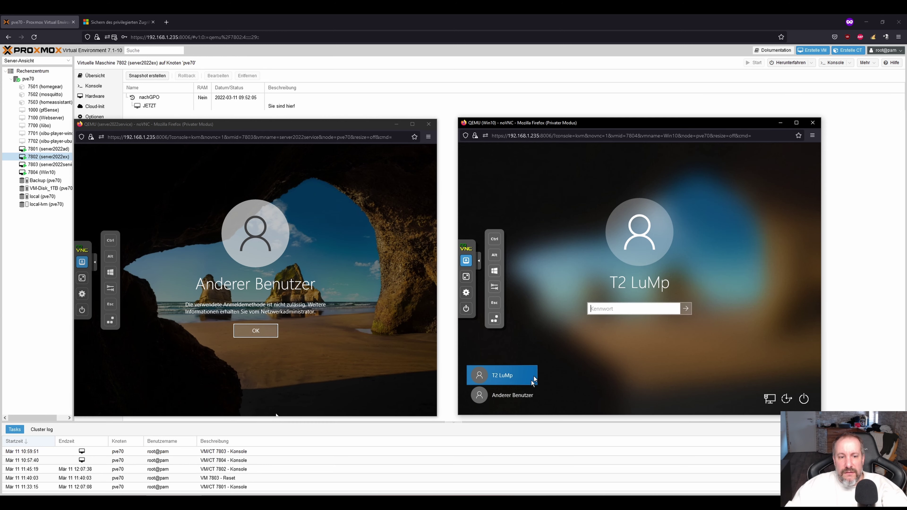
pyautogui.click(502, 394)
pyautogui.write('t')
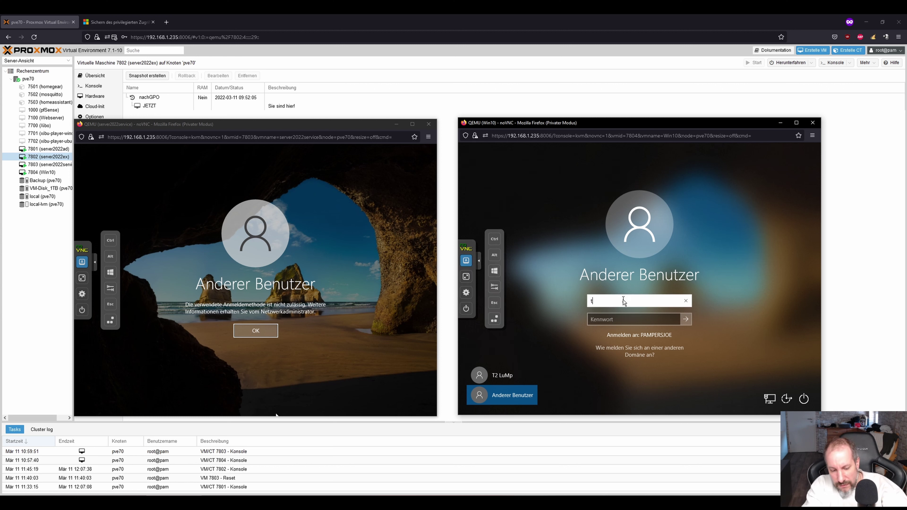
pyautogui.write('0-lump')
pyautogui.press('Tab')
pyautogui.write('••••••••••')
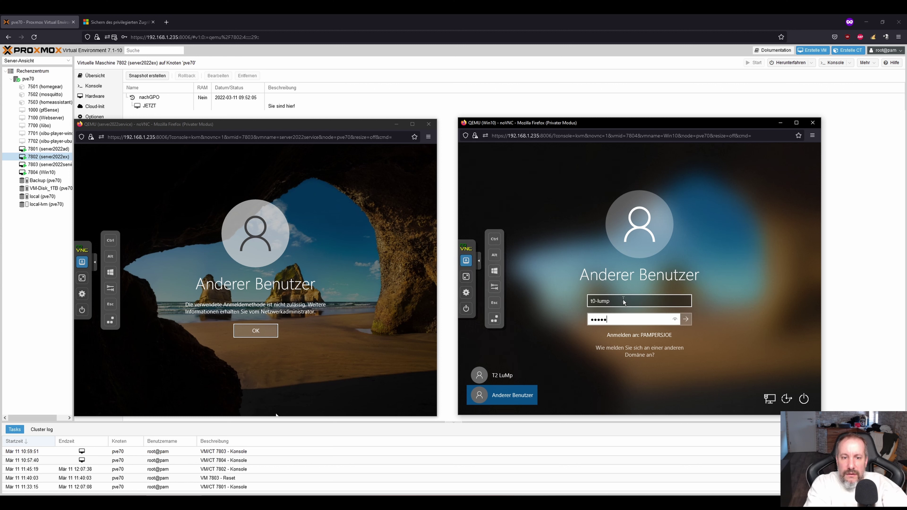
pyautogui.press('Return')
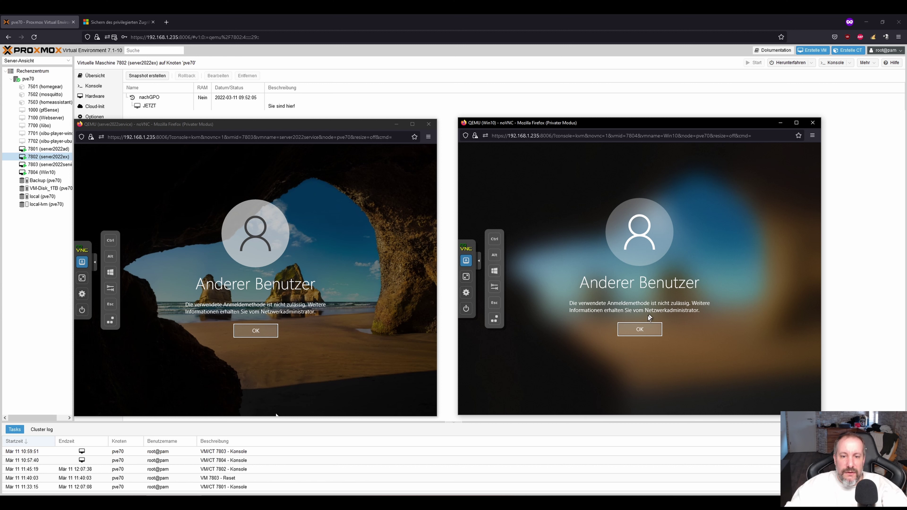
pyautogui.click(640, 329)
# Retry the Windows 10 sign-in with the Tier 1 admin account.
pyautogui.click(597, 302)
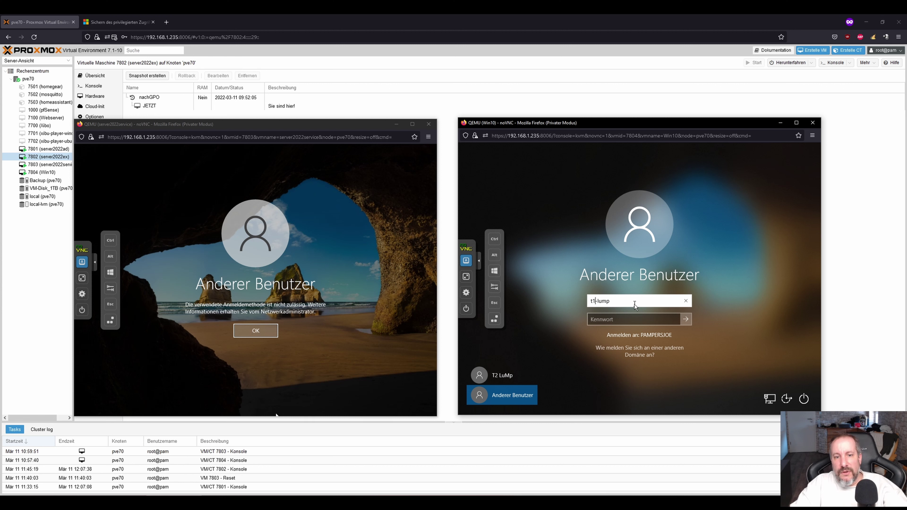
pyautogui.press('Tab')
pyautogui.write('•••••••••••')
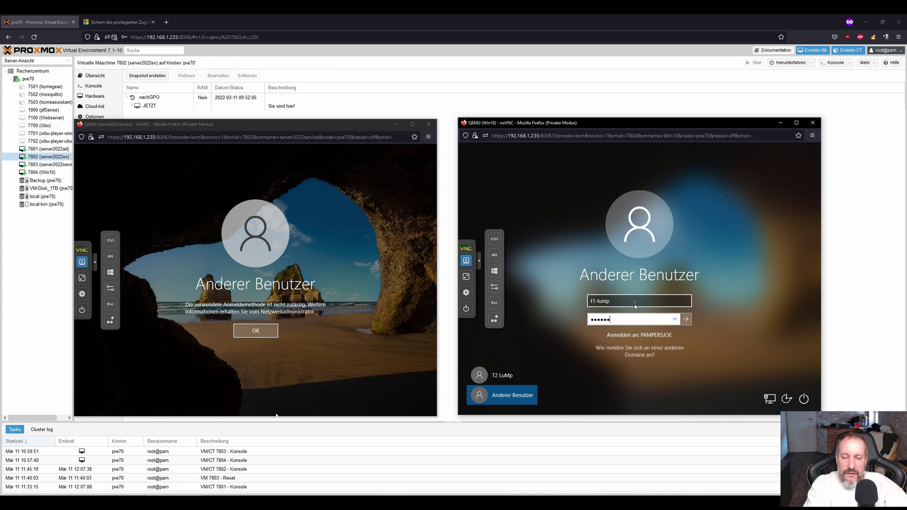
pyautogui.press('Return')
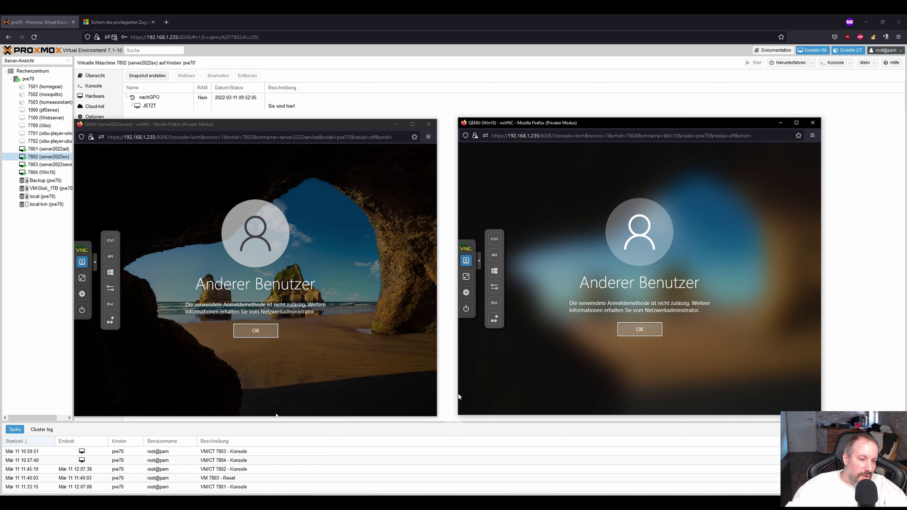
# Dismiss the RDP logon restriction error and start a connection to w10-client01.
pyautogui.hotkey('alt', 'Tab')
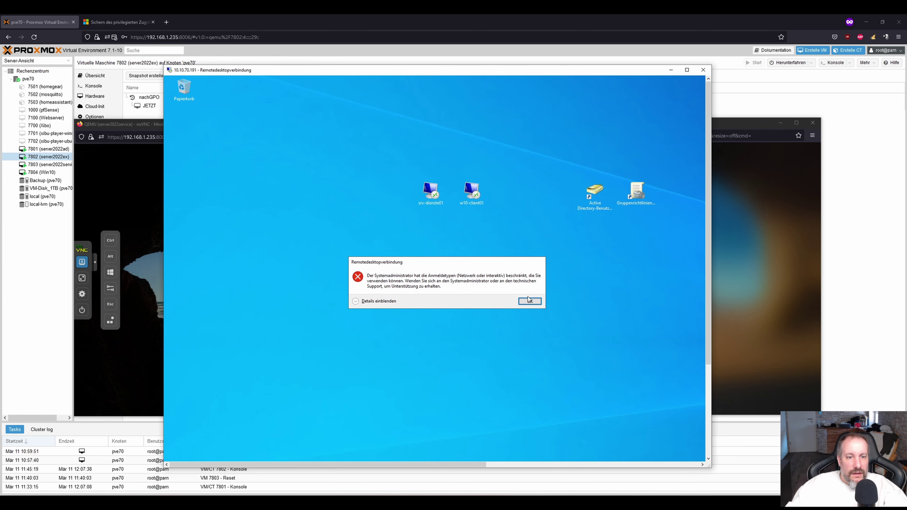
pyautogui.click(531, 303)
pyautogui.doubleClick(471, 194)
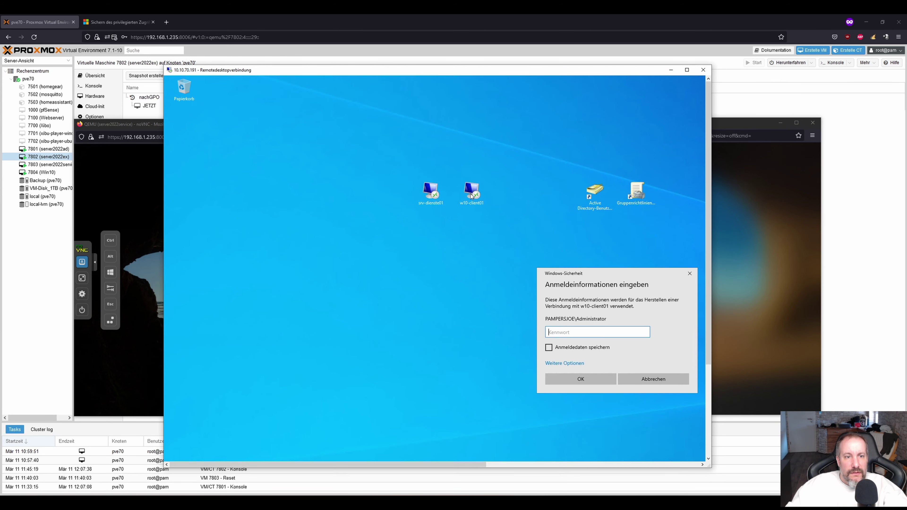
# Attempt an RDP sign-in to w10-client01 using a different account, the Tier 1 admin credentials.
pyautogui.click(569, 363)
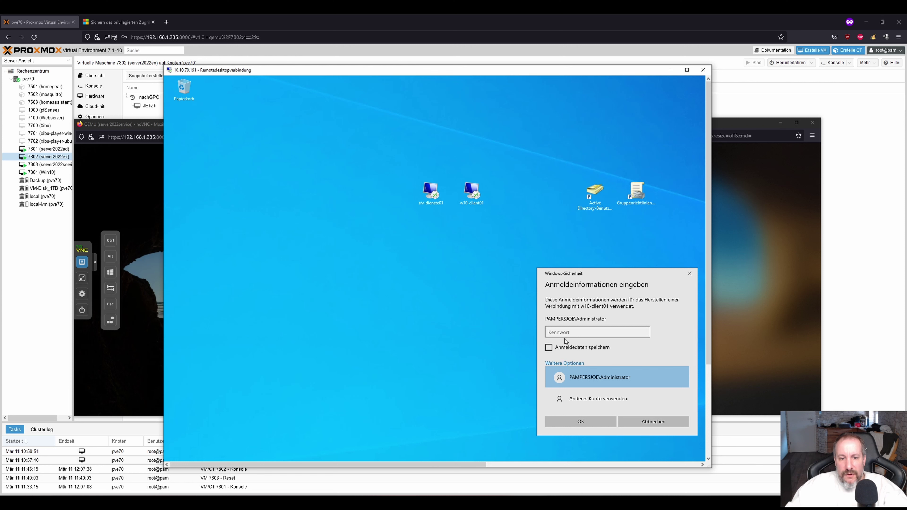
pyautogui.click(579, 400)
pyautogui.write('t')
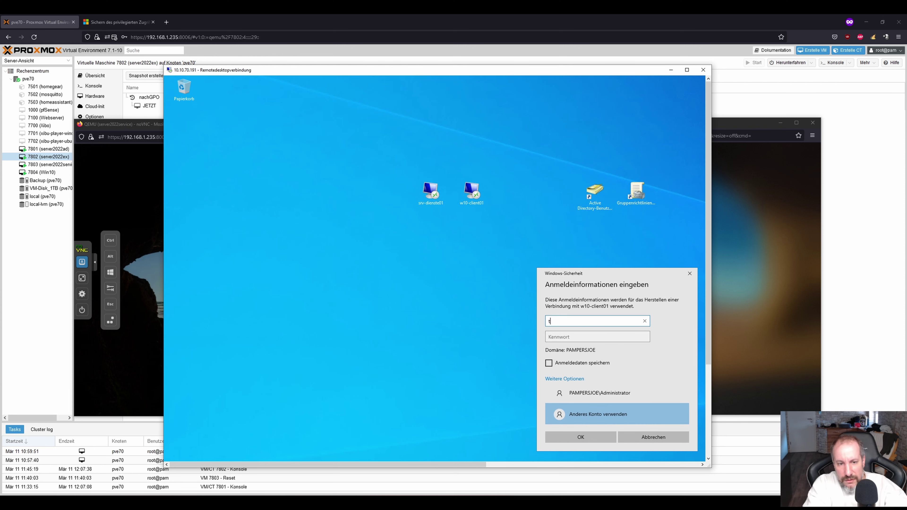
pyautogui.write('1-lu')
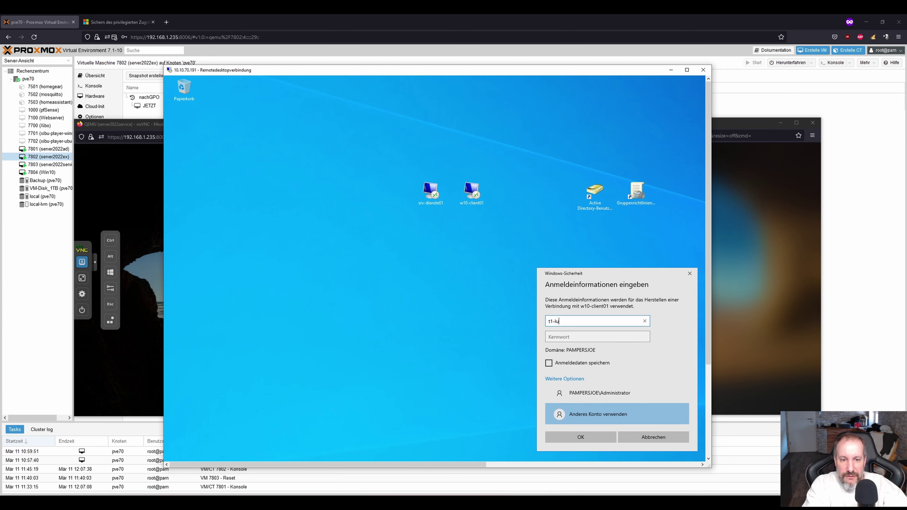
pyautogui.write('kas')
pyautogui.press('Tab')
pyautogui.write('Passwort')
pyautogui.press('Return')
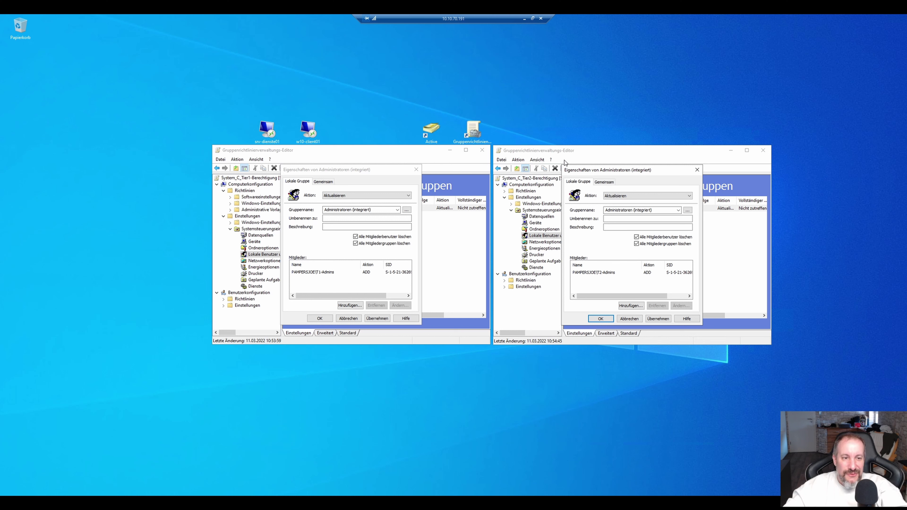
# Apply and confirm the Administratoren group settings in both the Tier1 and Tier2 GPOs.
pyautogui.click(326, 275)
pyautogui.press('Escape')
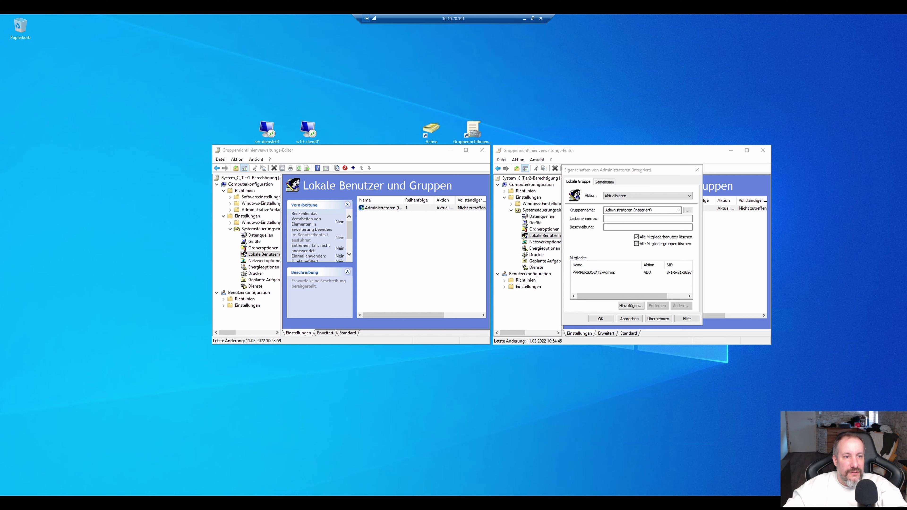
pyautogui.click(449, 150)
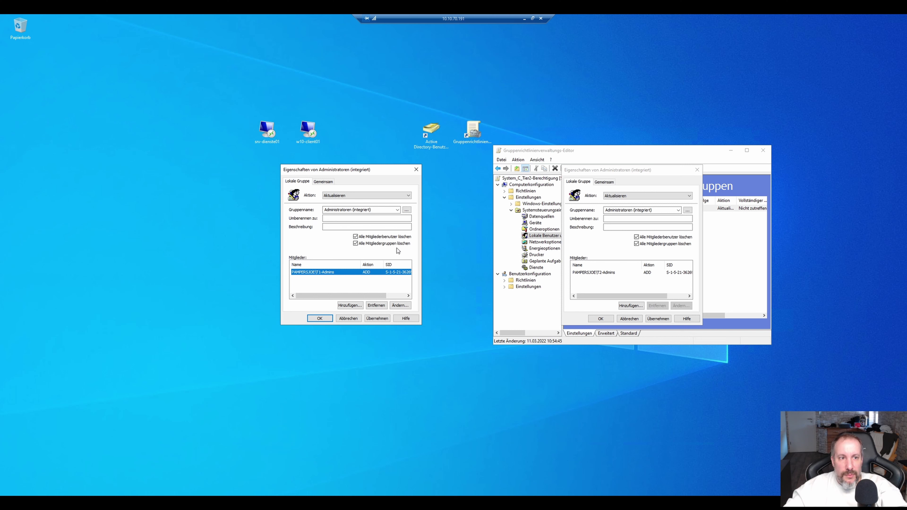
pyautogui.click(377, 318)
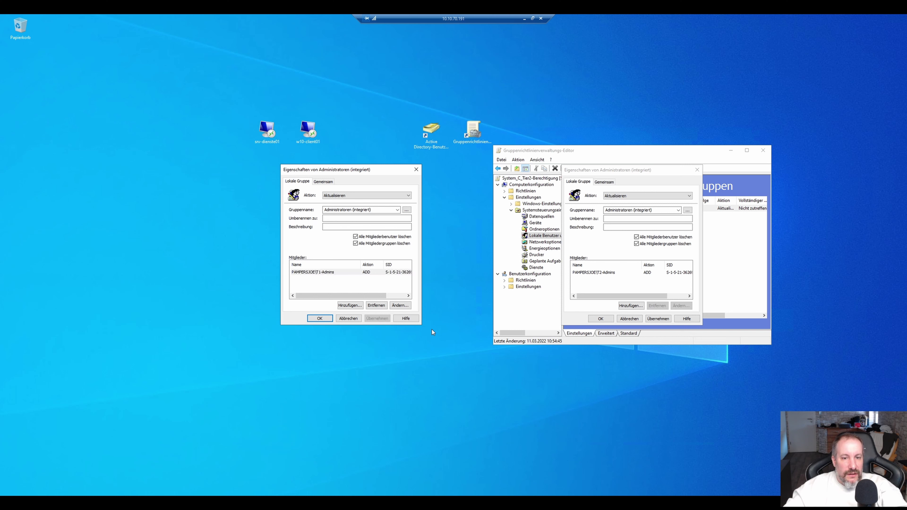
pyautogui.click(590, 324)
pyautogui.click(594, 319)
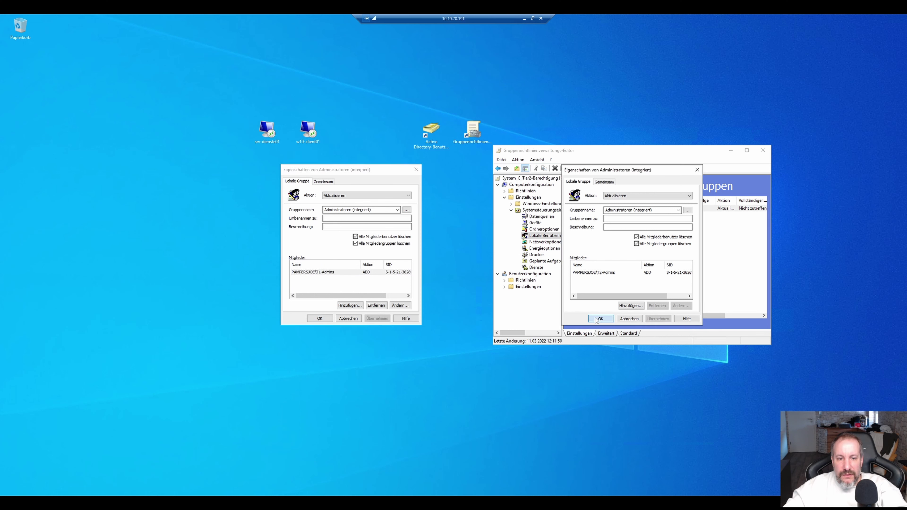
pyautogui.click(322, 318)
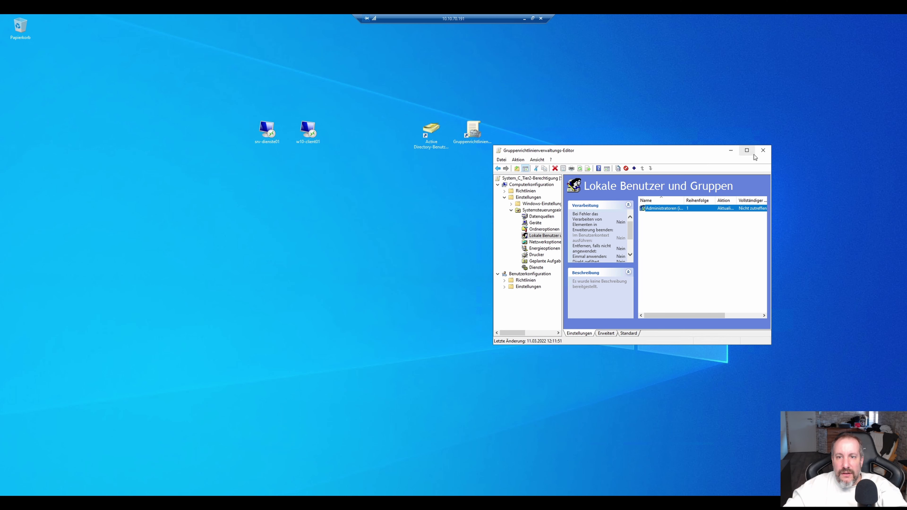
# Close both policy editors and reopen Group Policy Management from the desktop shortcut.
pyautogui.click(764, 151)
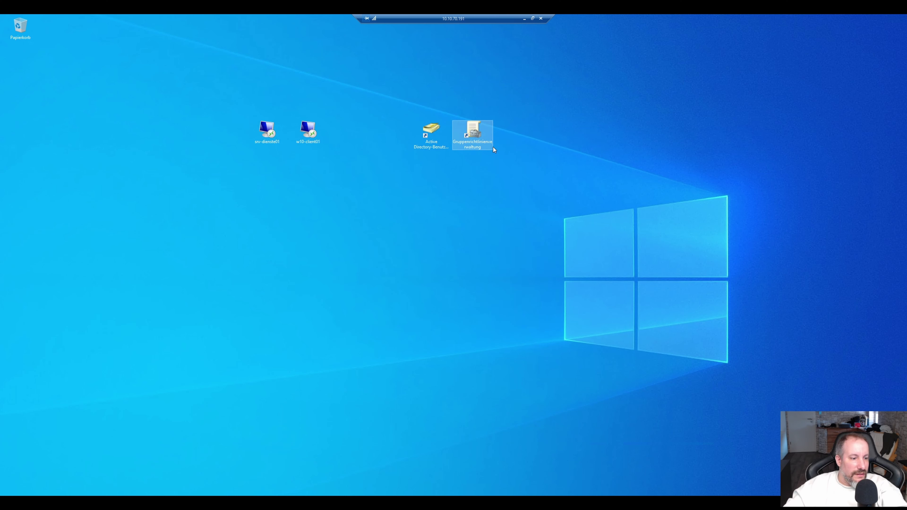
pyautogui.doubleClick(472, 130)
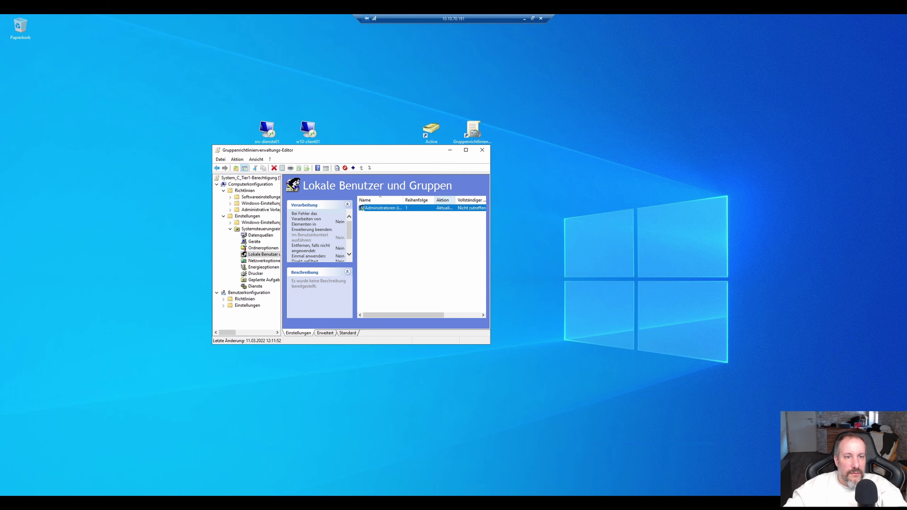
pyautogui.click(482, 148)
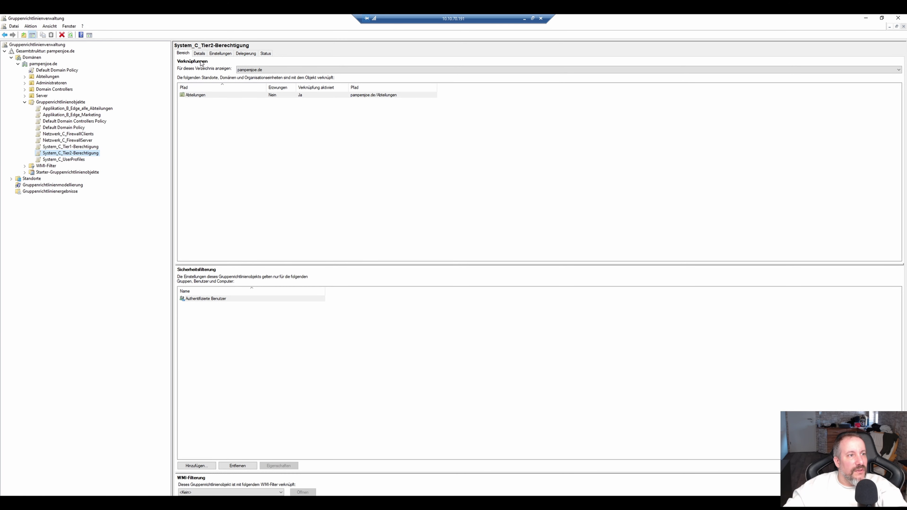
# Set the Tier2 GPO status to 'Benutzerkonfigurationseinstellungen deaktiviert'.
pyautogui.click(199, 54)
pyautogui.click(239, 138)
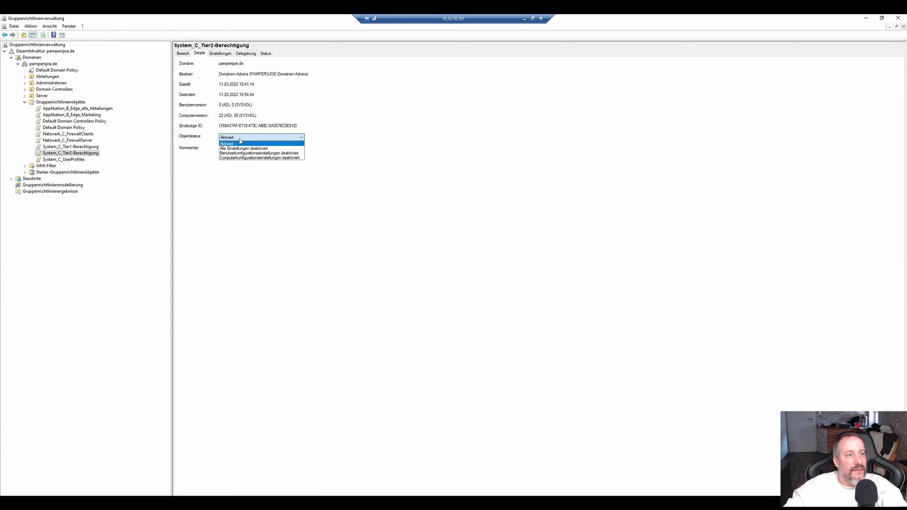
pyautogui.click(241, 153)
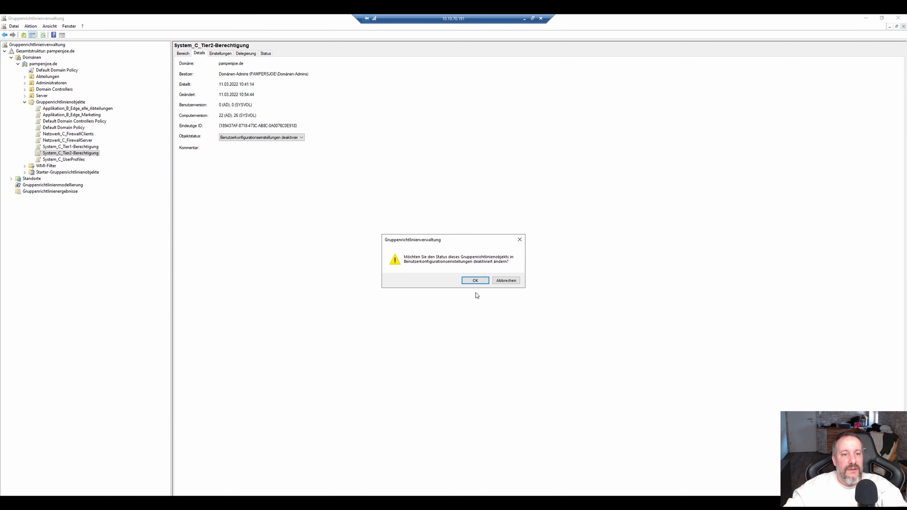
pyautogui.click(476, 282)
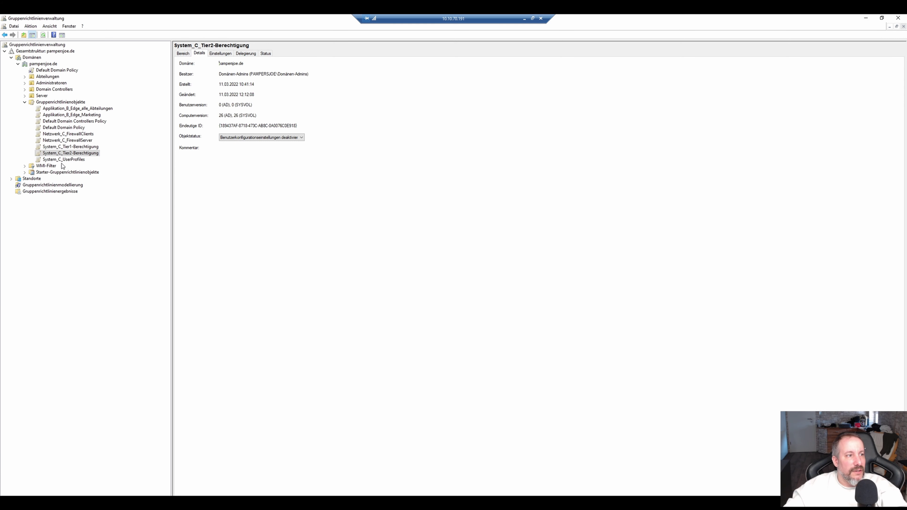
# Set System_C_Tier1-Berechtigung's GPO status to 'Benutzerkonfigurationseinstellungen deaktiviert'.
pyautogui.click(71, 146)
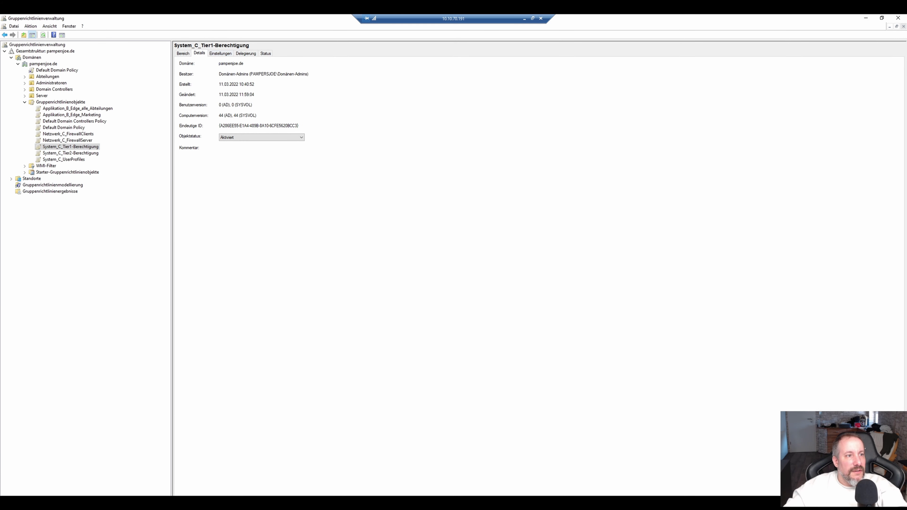
pyautogui.click(229, 138)
pyautogui.click(234, 152)
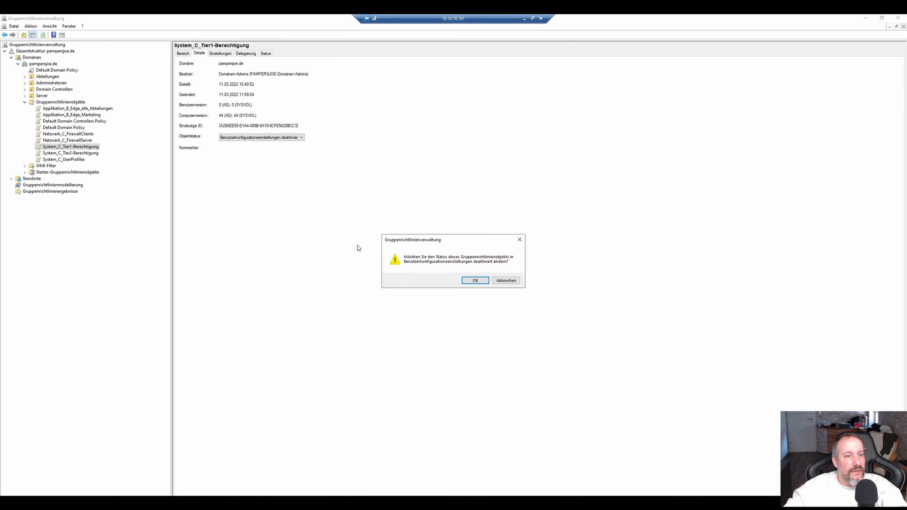
pyautogui.click(475, 281)
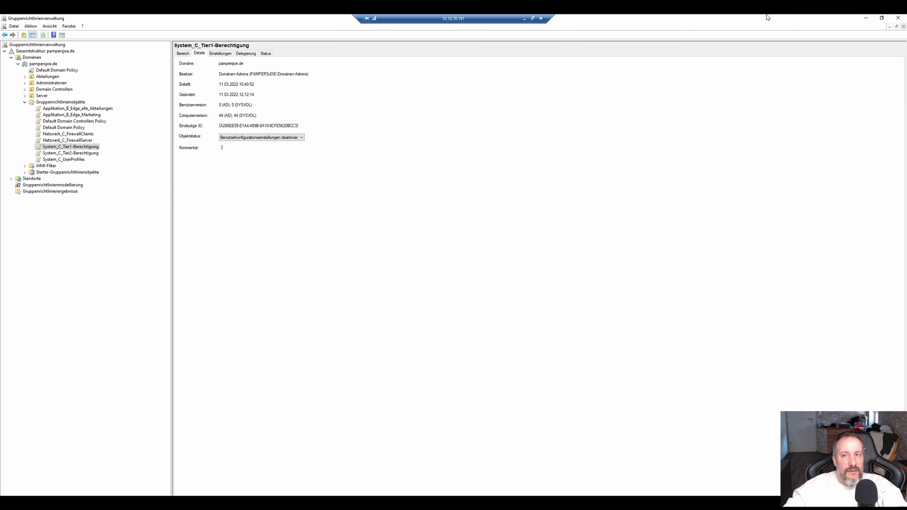
pyautogui.press('Tab')
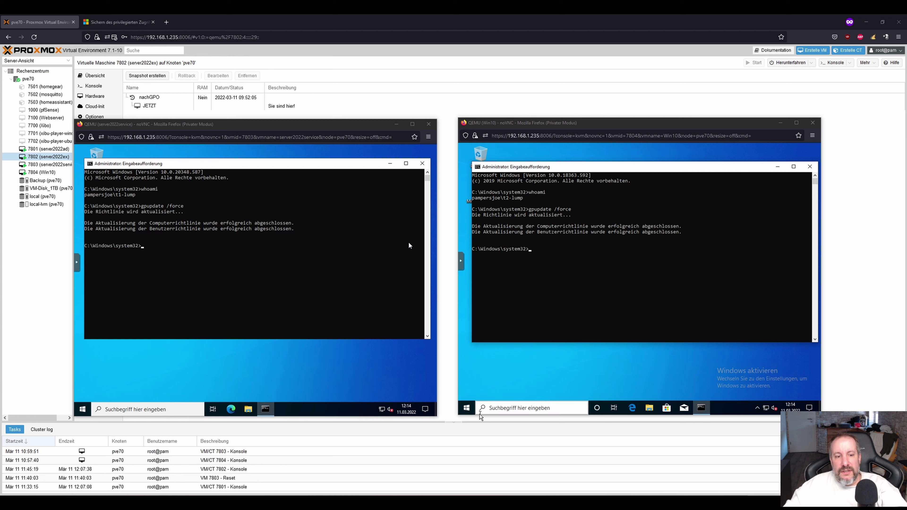
# Launch Computer Management on both the Windows 10 client and the server VM.
pyautogui.rightClick(467, 408)
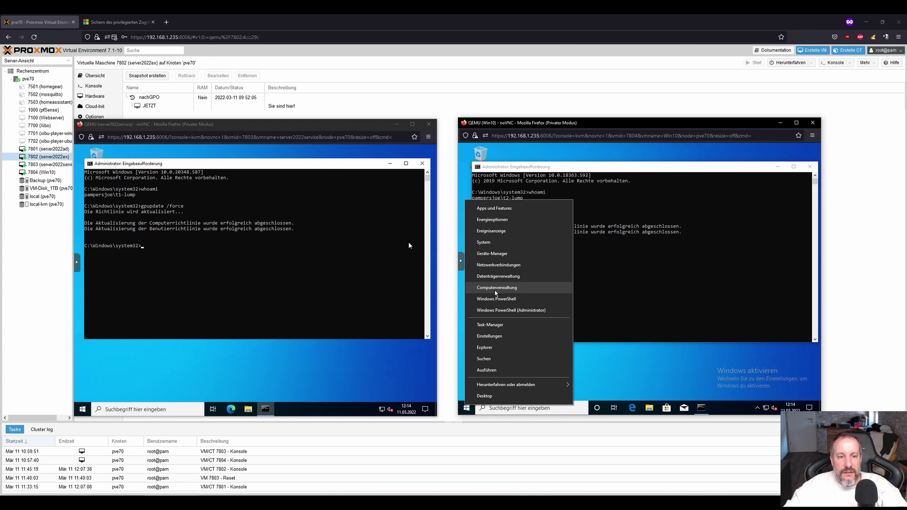
pyautogui.click(496, 287)
pyautogui.click(89, 413)
pyautogui.rightClick(88, 414)
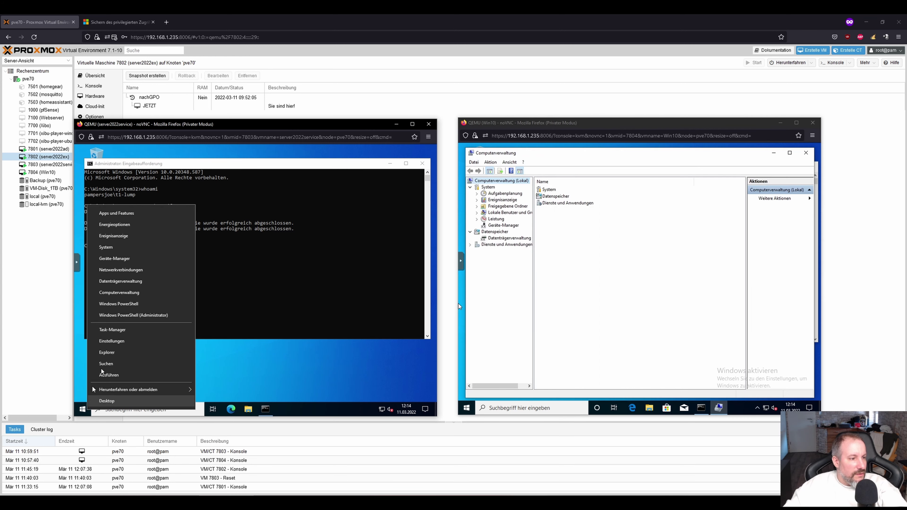
pyautogui.click(122, 295)
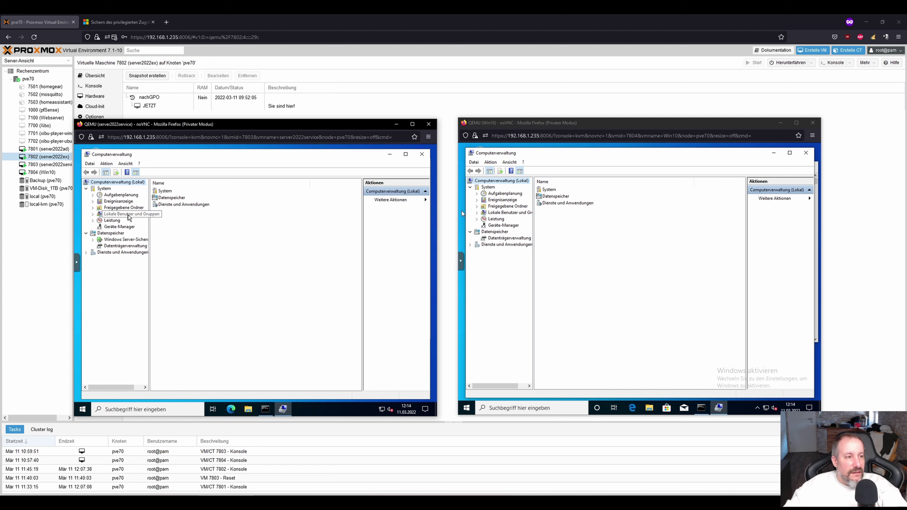
# Open the local Administratoren group properties under Lokale Benutzer und Gruppen > Gruppen on server and client.
pyautogui.doubleClick(128, 214)
pyautogui.click(119, 227)
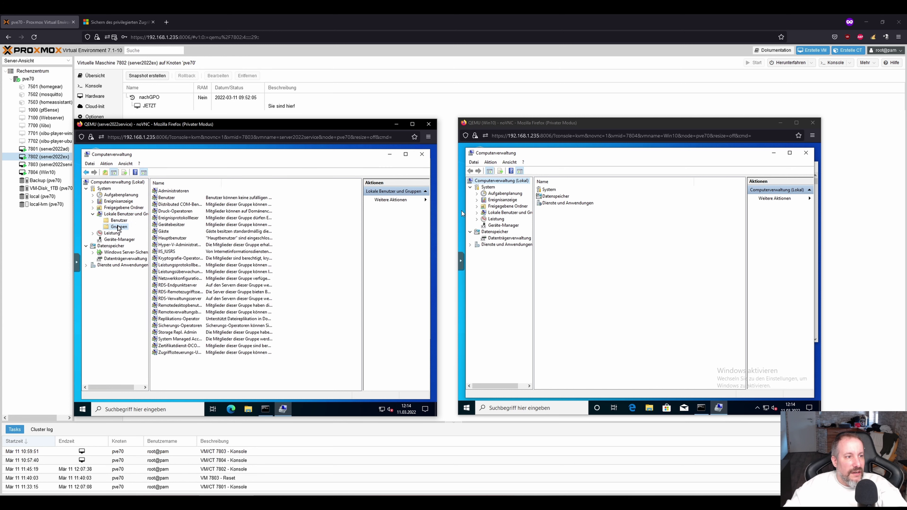
pyautogui.doubleClick(174, 190)
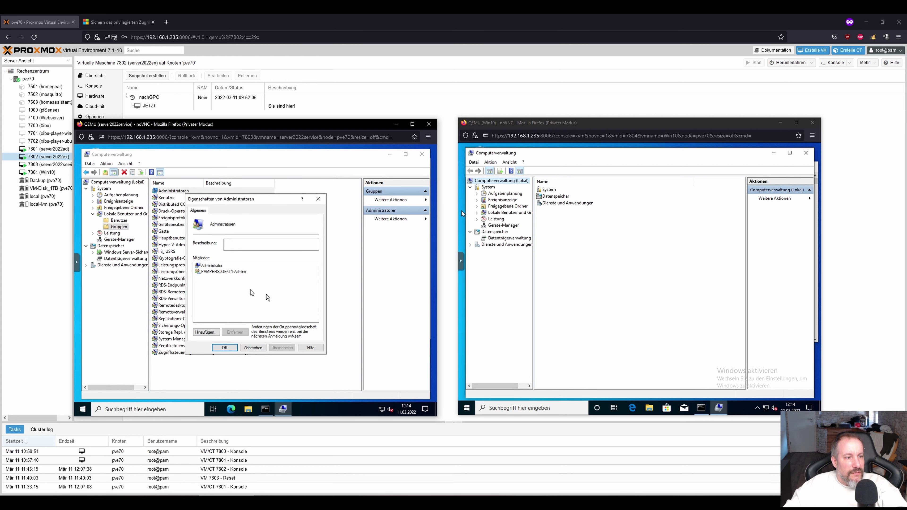
pyautogui.click(502, 215)
pyautogui.doubleClick(549, 197)
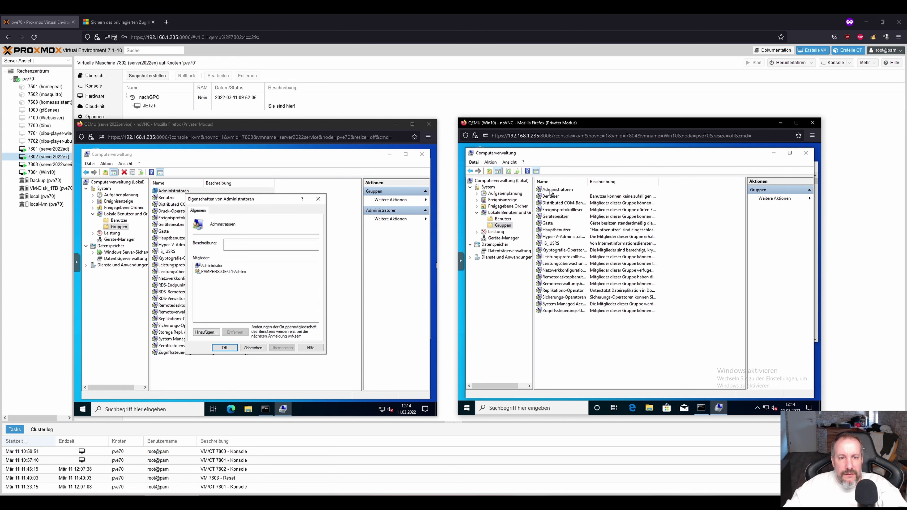
pyautogui.click(551, 190)
pyautogui.doubleClick(551, 191)
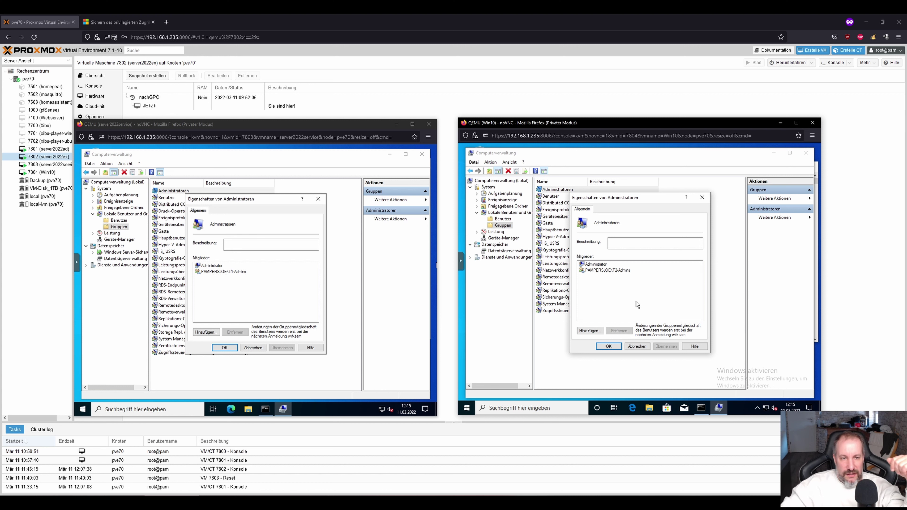
# Sign out of the Windows 10 VM despite open apps.
pyautogui.rightClick(467, 410)
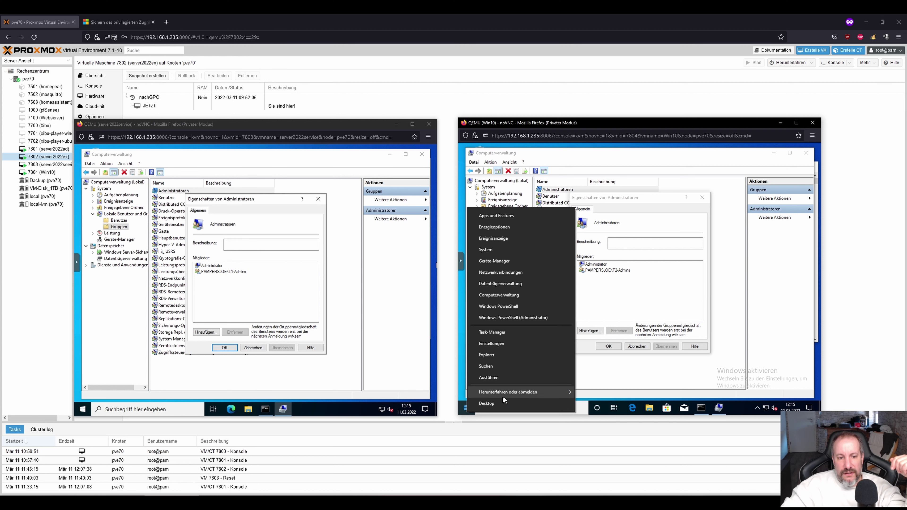
pyautogui.moveTo(507, 392)
pyautogui.click(610, 368)
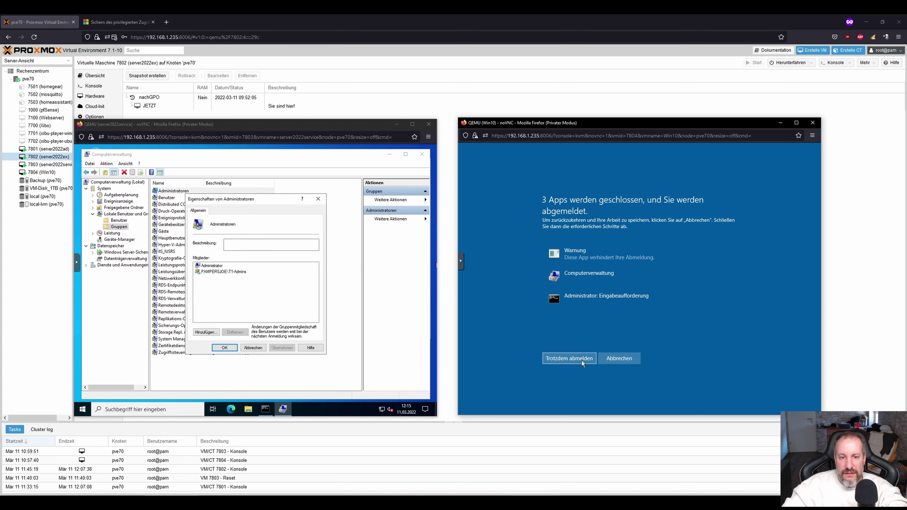
pyautogui.click(581, 361)
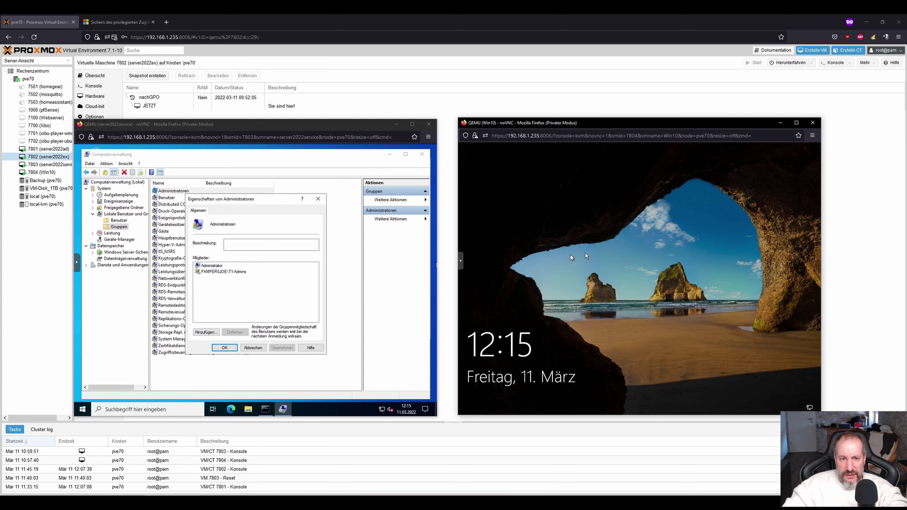
# Start an Anderer Benutzer sign-in on the Windows 10 VM with the username 'admin'.
pyautogui.click(550, 255)
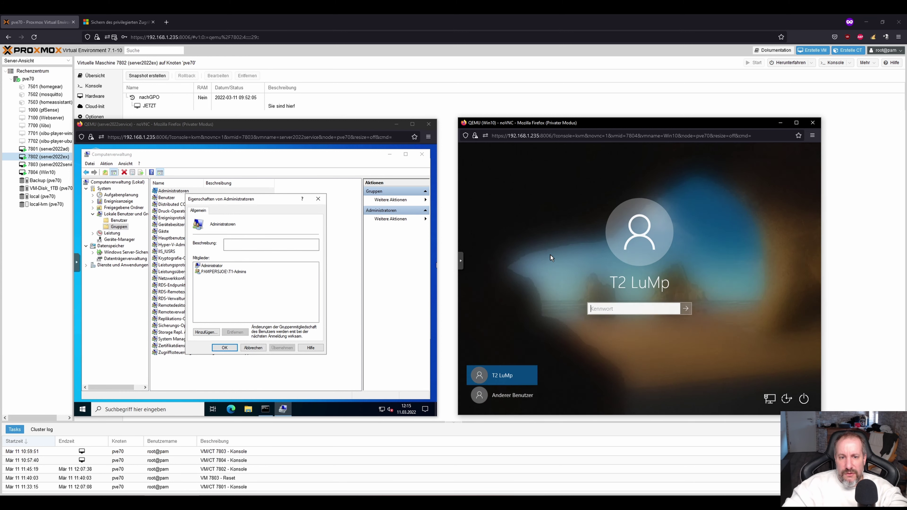
pyautogui.click(510, 396)
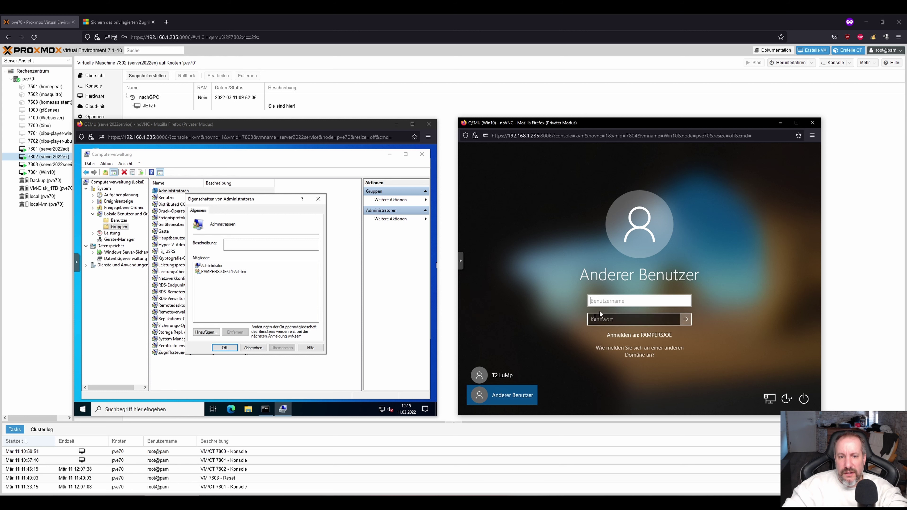
pyautogui.write('admi')
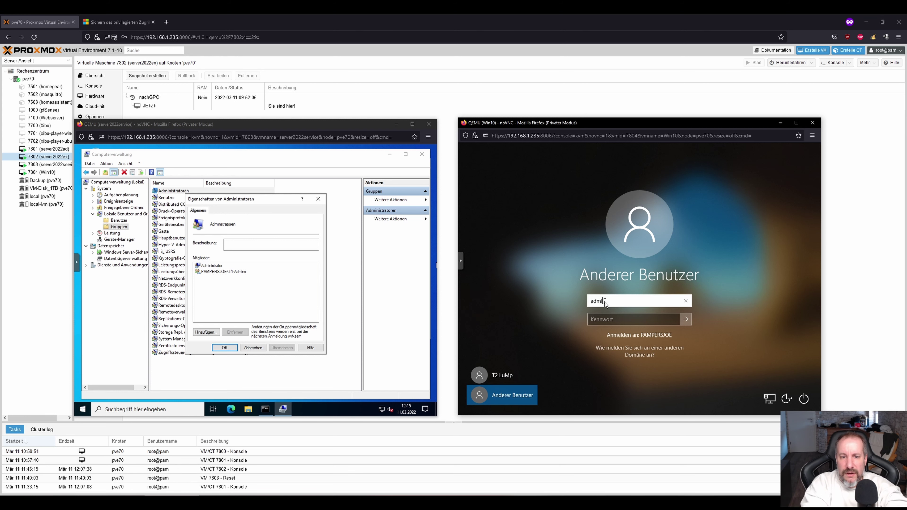
pyautogui.write('n')
pyautogui.press('Tab')
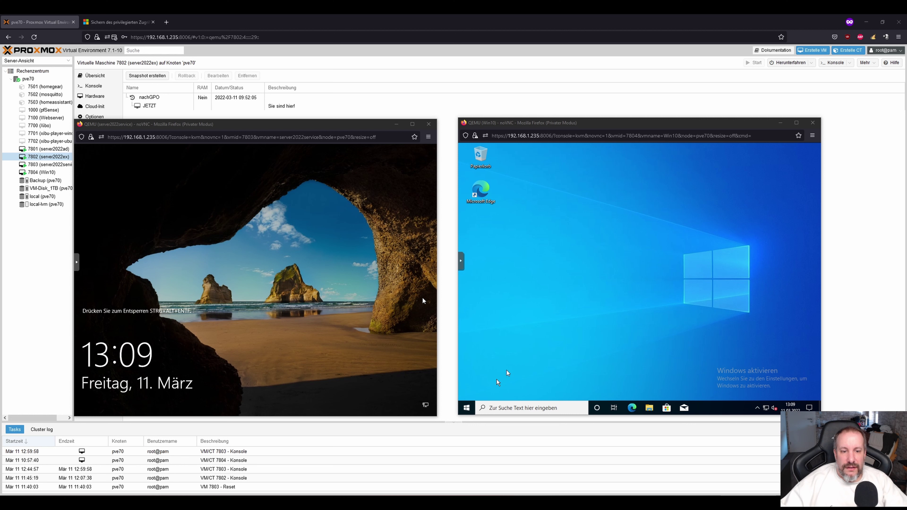
# Check which account is signed in on the Windows 10 client.
pyautogui.rightClick(466, 407)
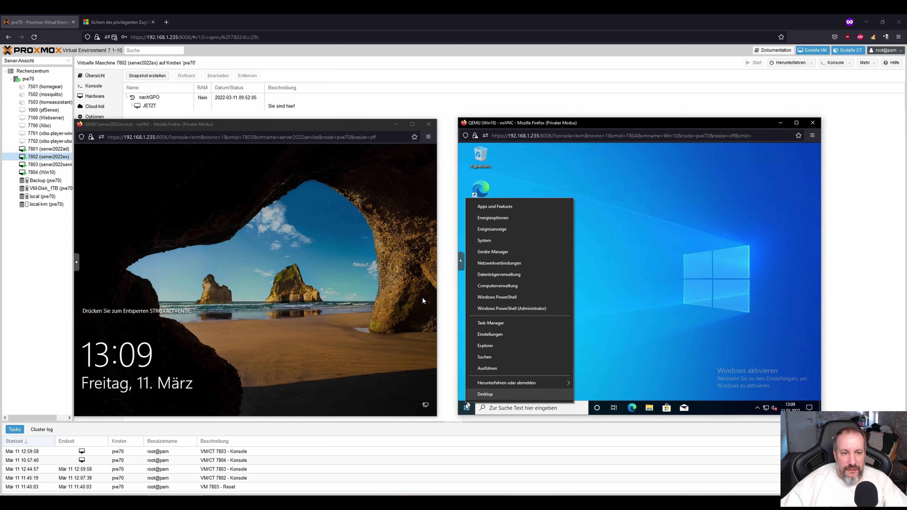
pyautogui.click(465, 408)
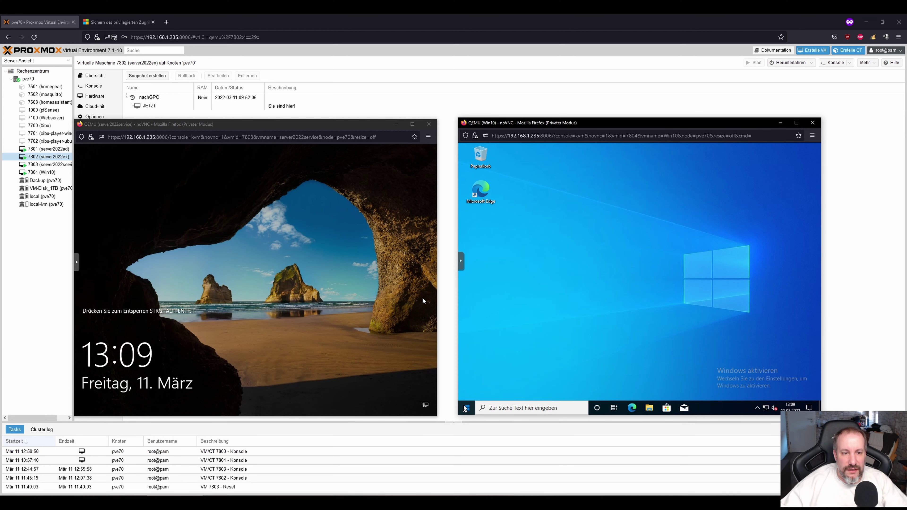
pyautogui.click(466, 408)
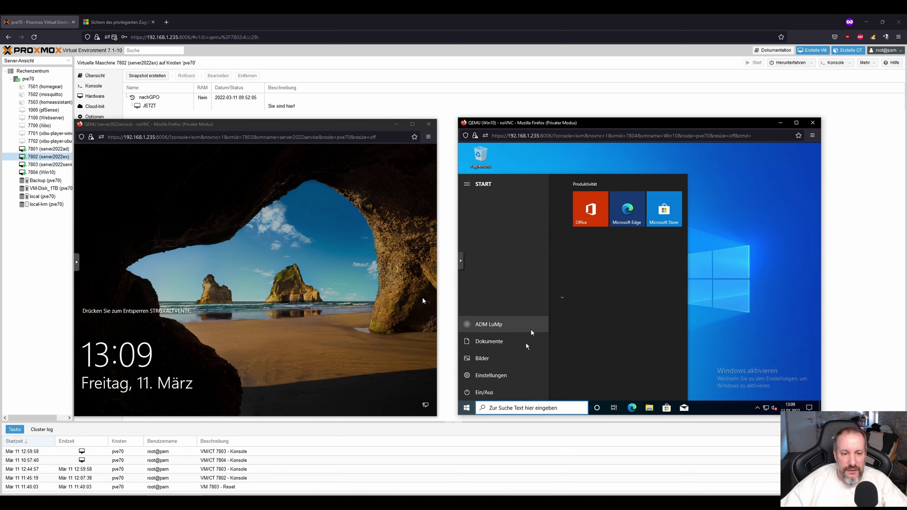
# Run Computer Management elevated with the admin password and list Lokale Benutzer und Gruppen > Gruppen.
pyautogui.rightClick(466, 408)
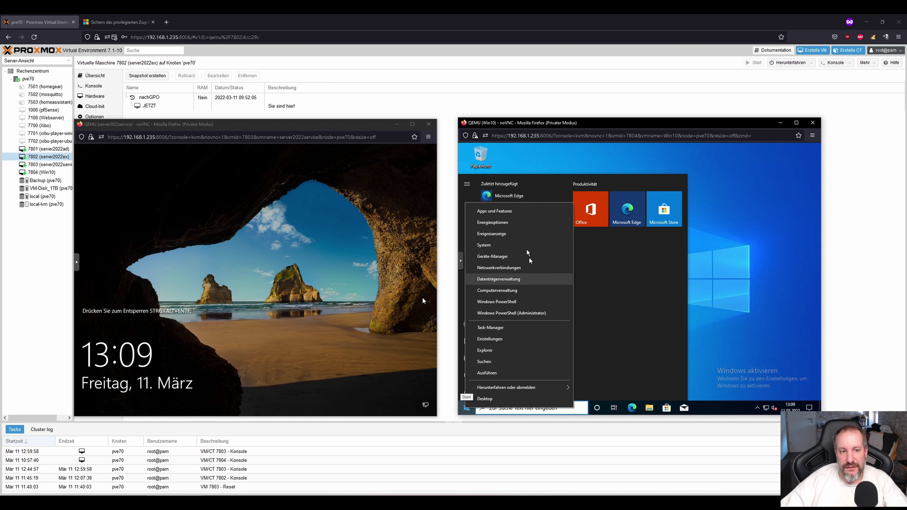
pyautogui.click(509, 290)
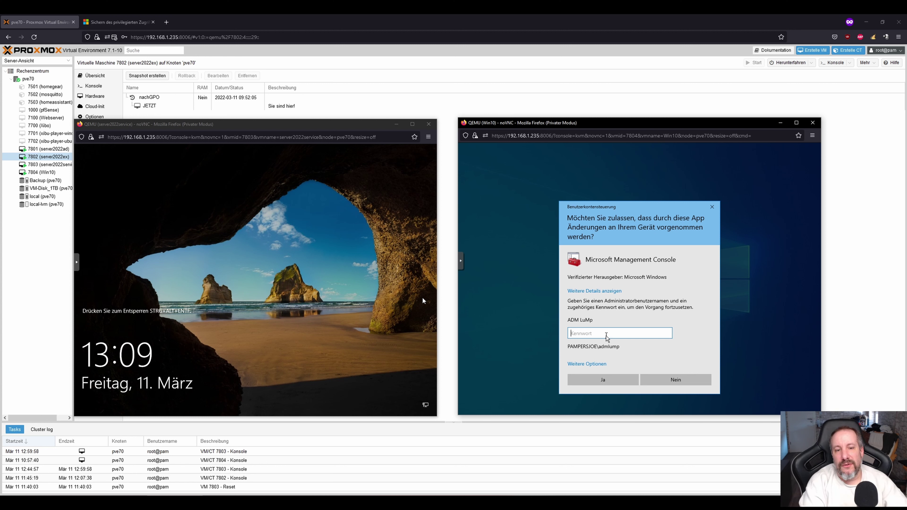
pyautogui.write('••••••••••')
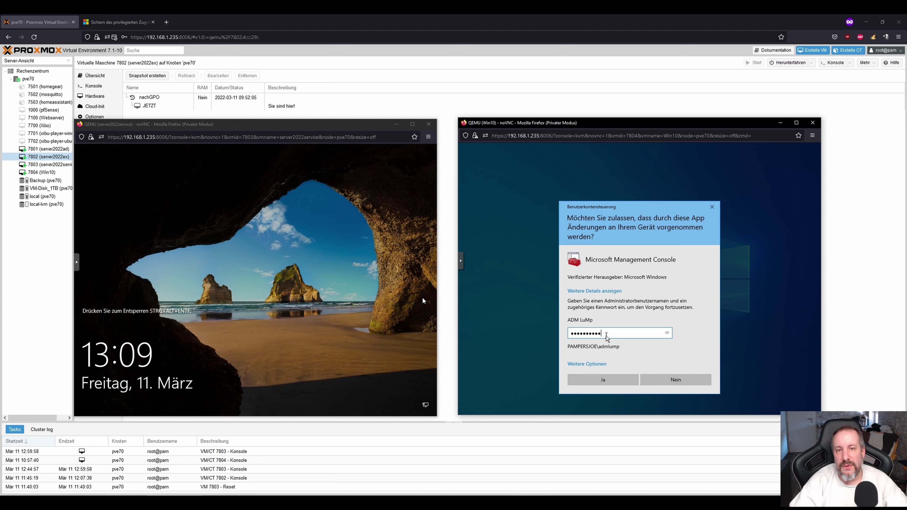
pyautogui.write('••')
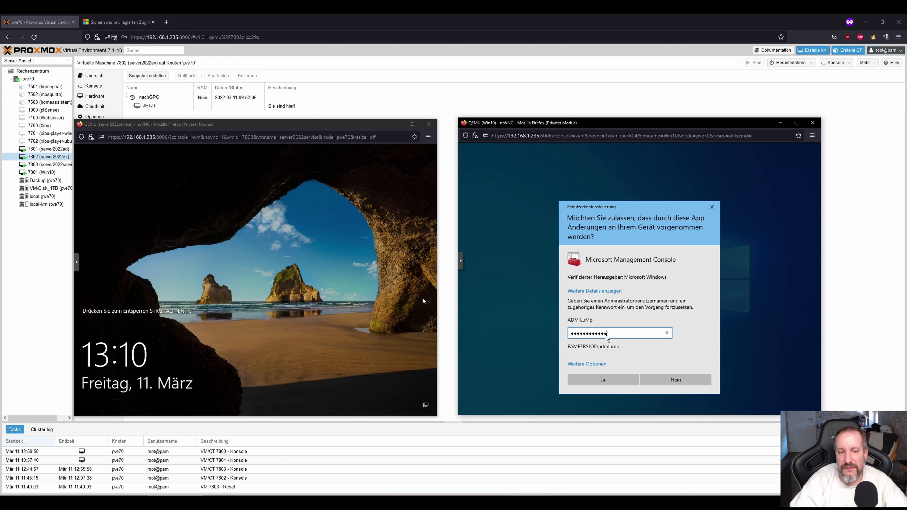
pyautogui.press('Return')
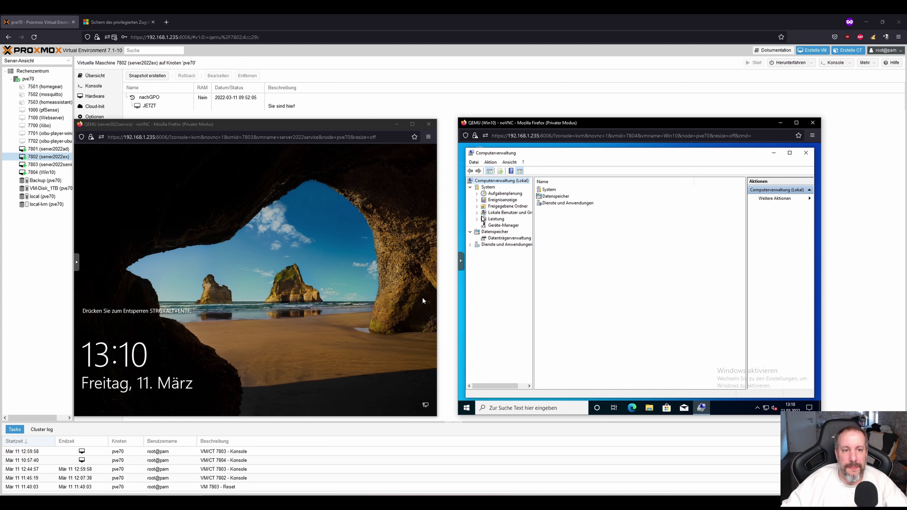
pyautogui.click(477, 212)
pyautogui.click(503, 225)
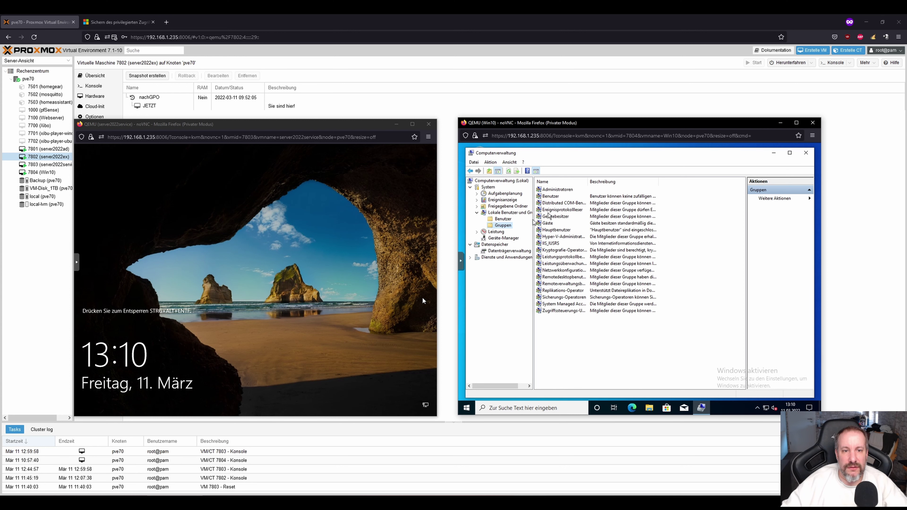